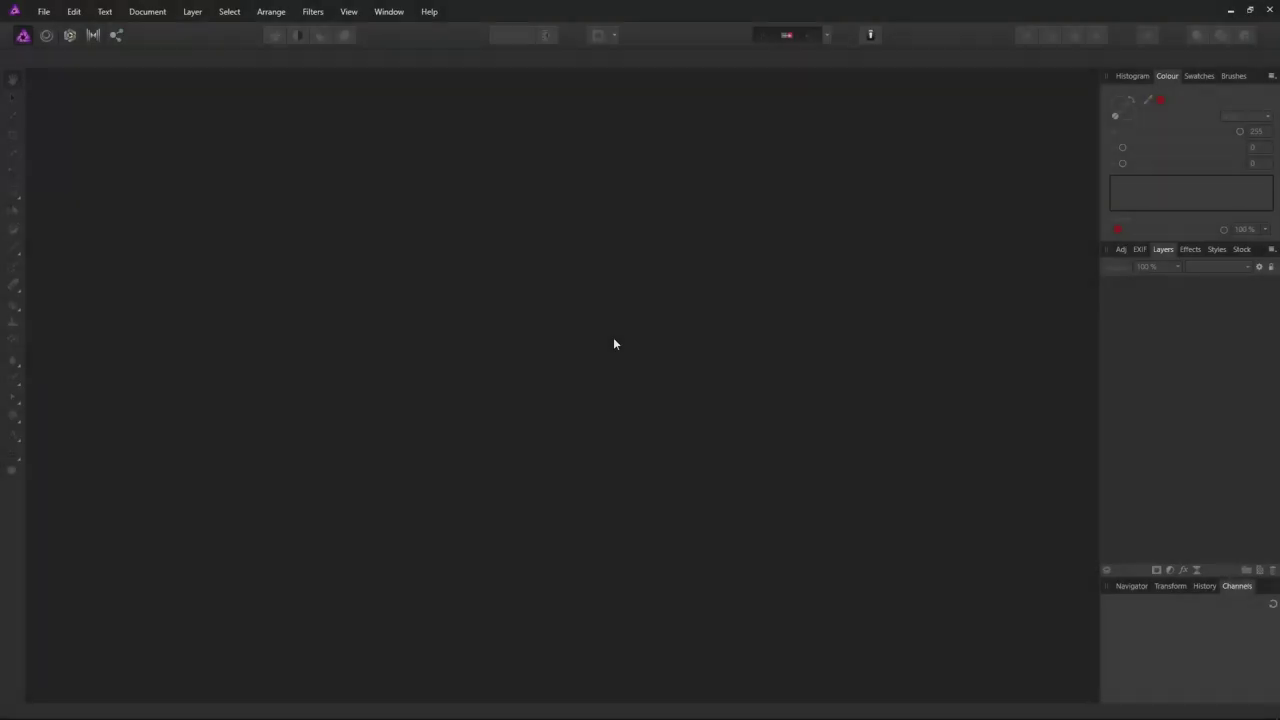
Create a 2048 x 2048 px web document at 72 DPI in RGB/8 with a transparent background.
click(43, 12)
click(36, 43)
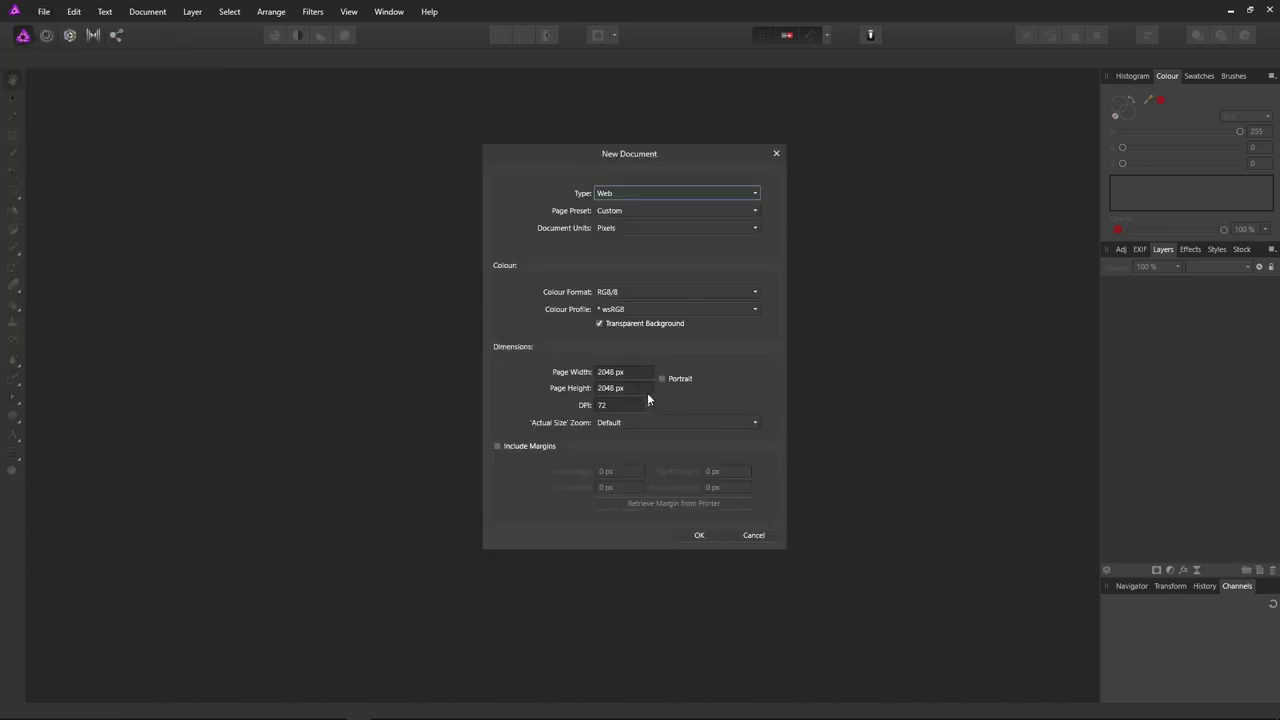
click(706, 537)
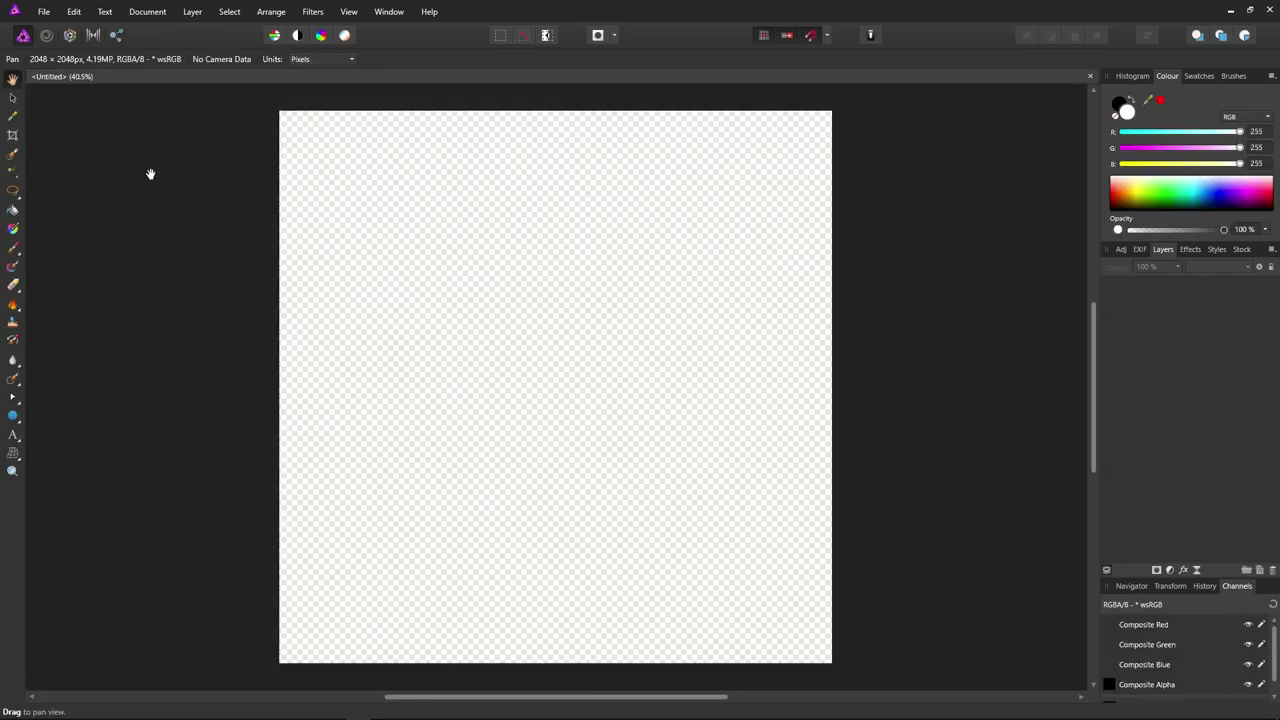
Add a fill layer and colour it green with RGB 67, 154, 0.
click(192, 11)
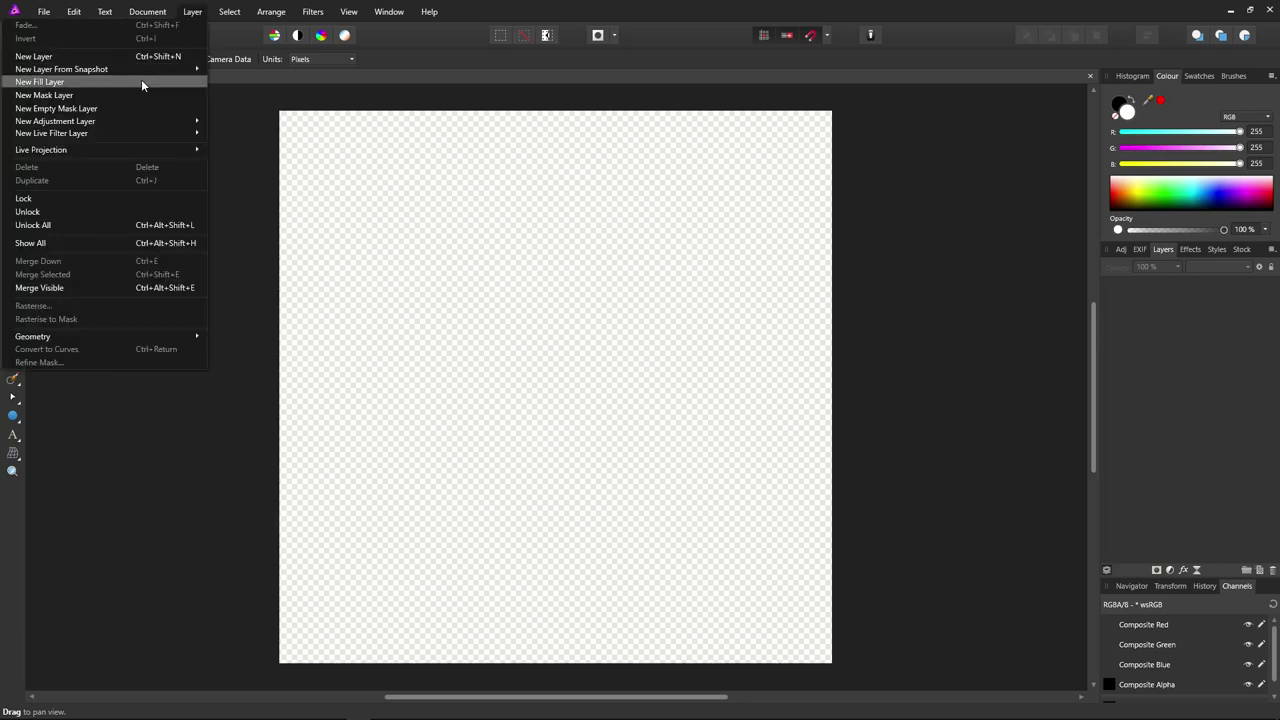
click(87, 91)
mouse_move(1151, 204)
mouse_down()
mouse_move(1127, 199)
mouse_move(1153, 199)
mouse_up()
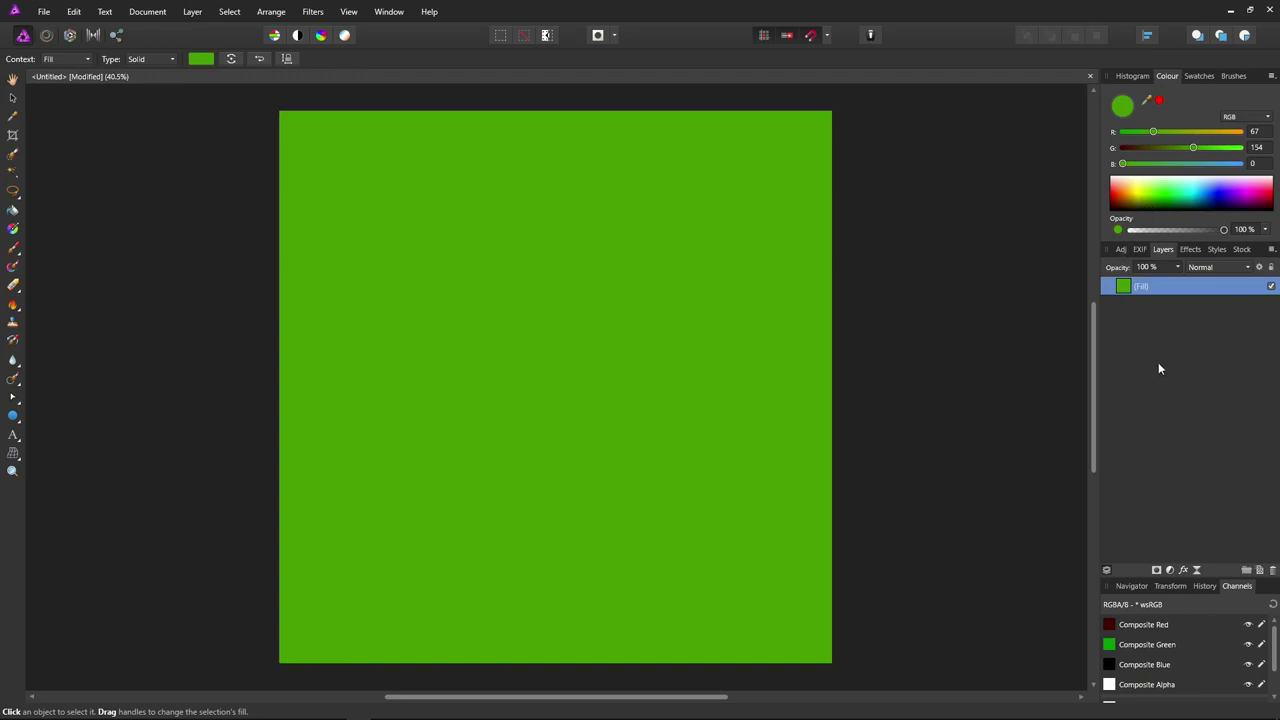
Add a pixel layer above the green fill and draw a vertical linear gradient from the canvas's top edge to its bottom edge.
click(1260, 570)
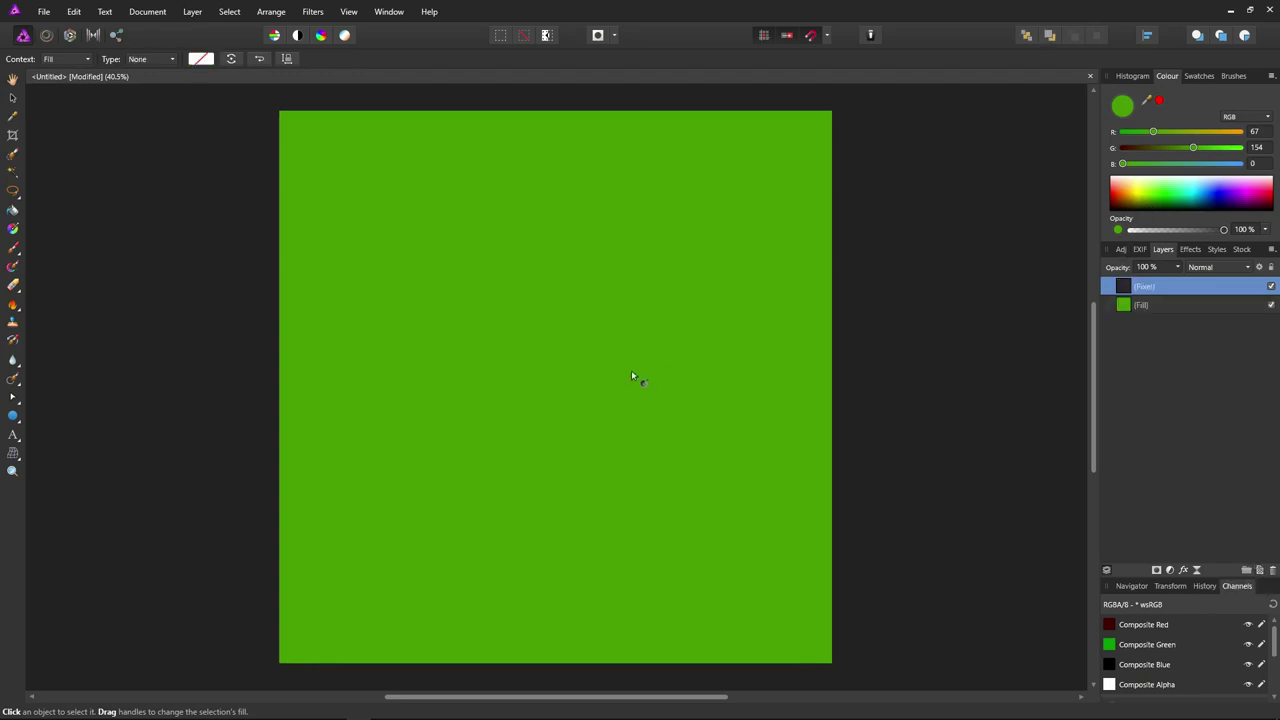
click(13, 228)
drag(543, 111, 556, 664)
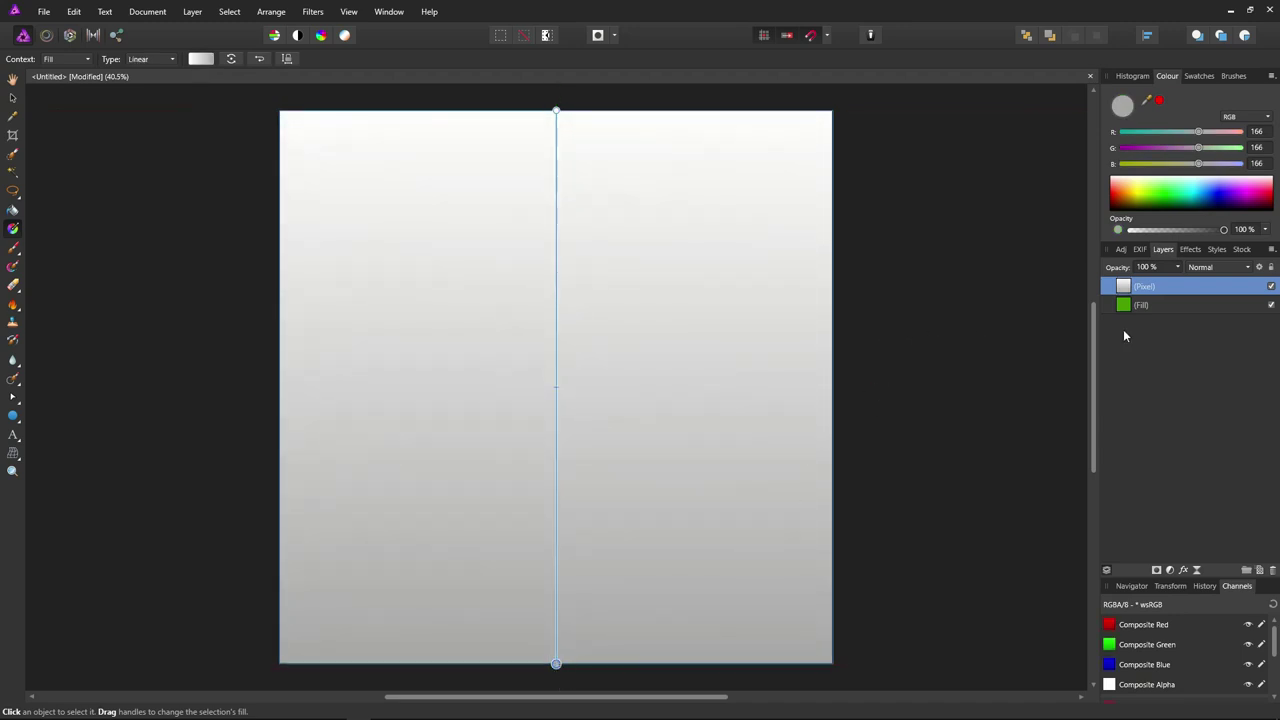
Set the gradient's upper stop to white and its lower stop to black, and leave the Gradient tool.
click(556, 110)
click(1114, 178)
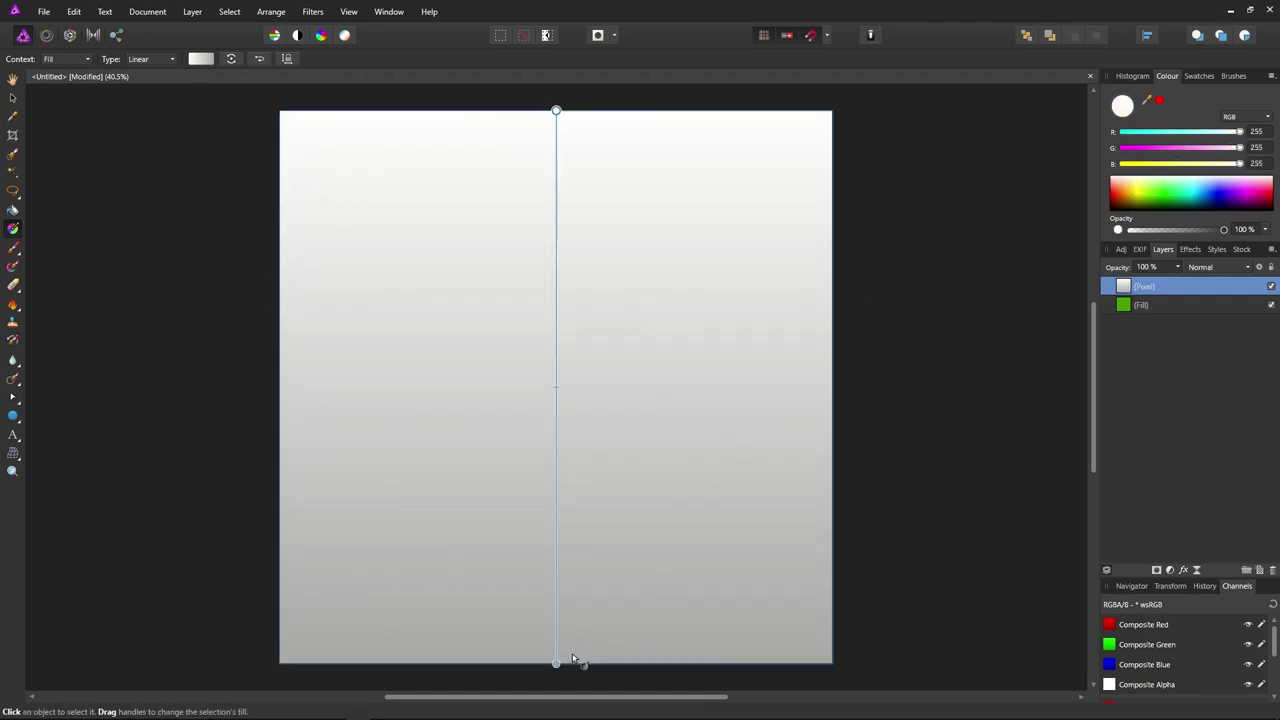
click(556, 662)
drag(1130, 195, 1105, 216)
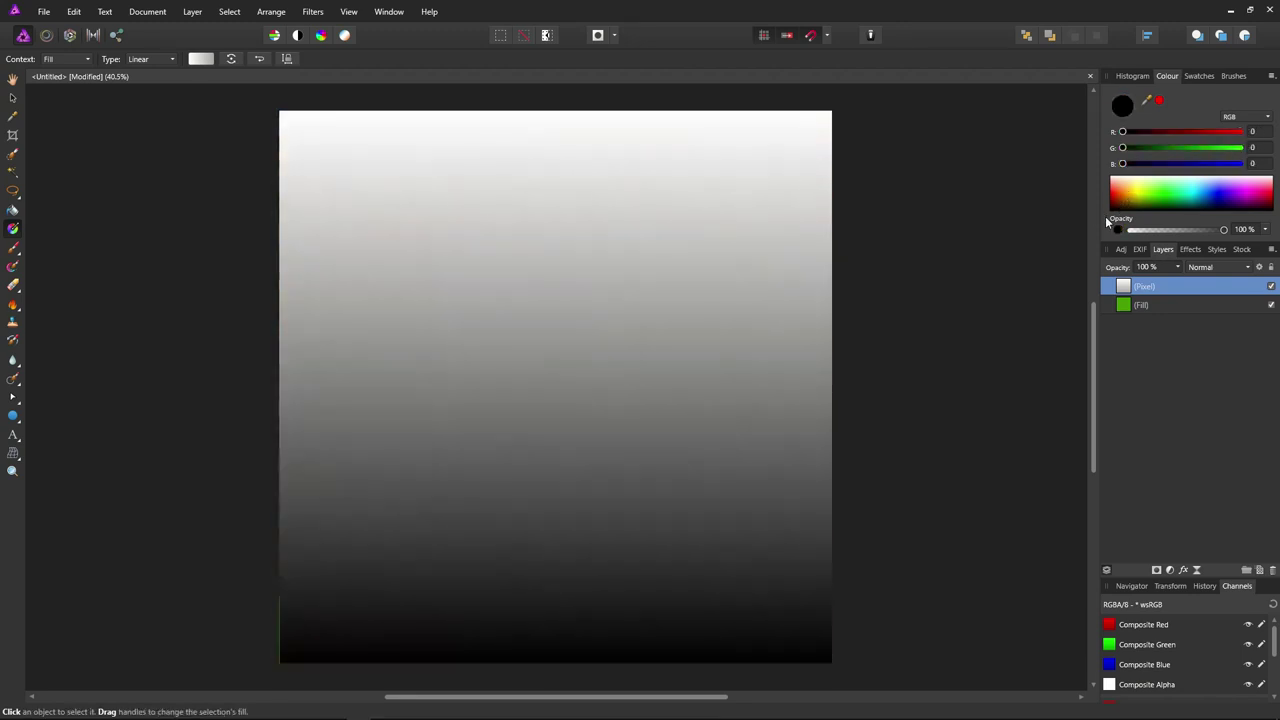
click(14, 82)
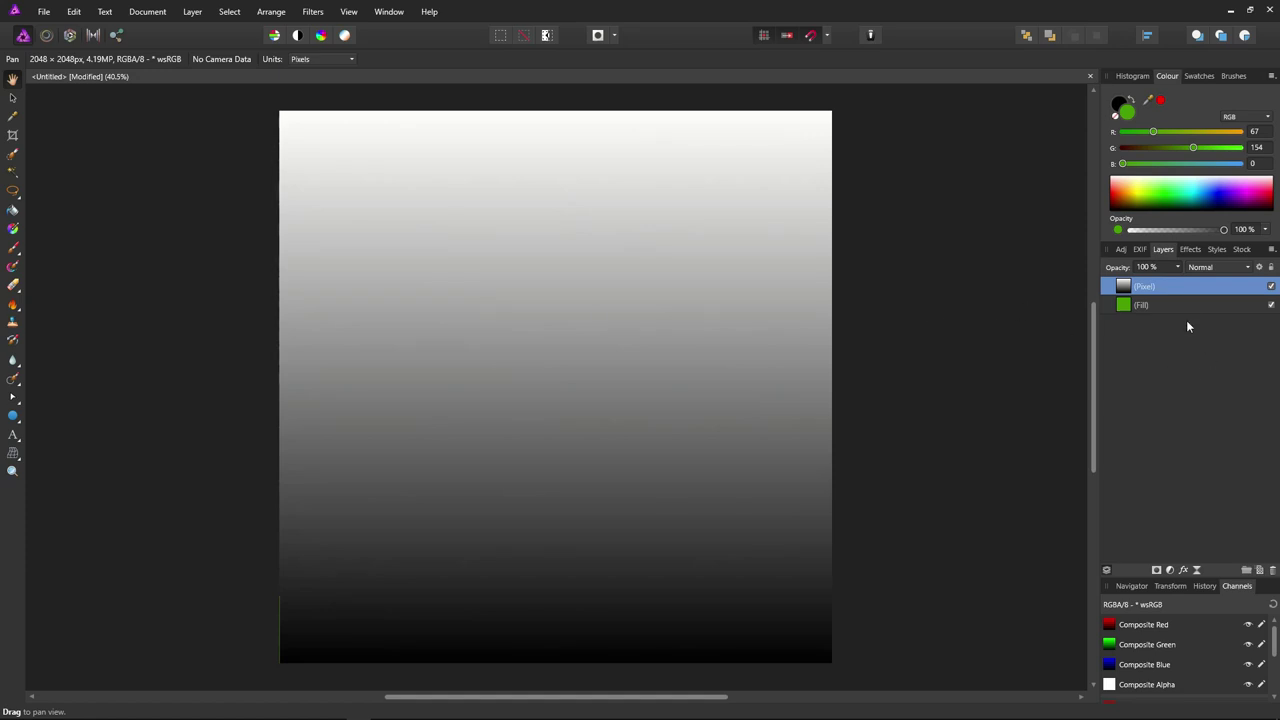
Open the gradient layer's blend options clear of the canvas, and try adding and deleting a node on the source layer range.
click(1259, 268)
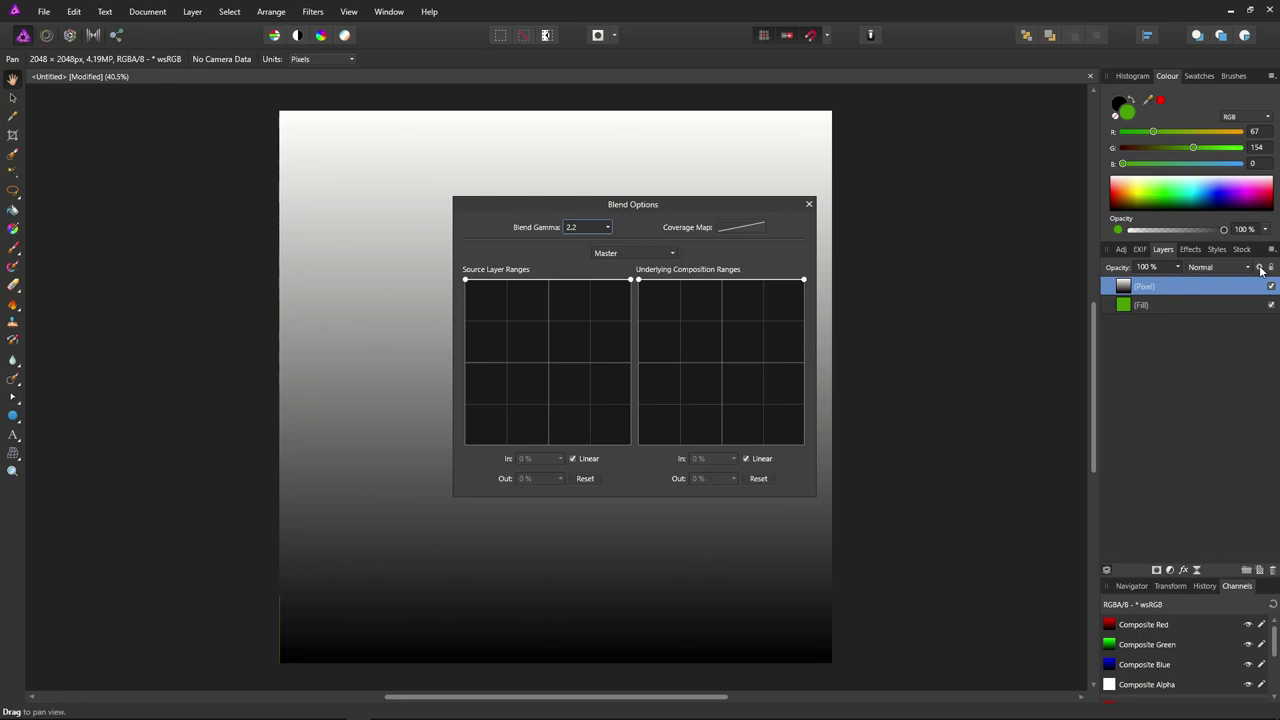
drag(664, 210, 1088, 127)
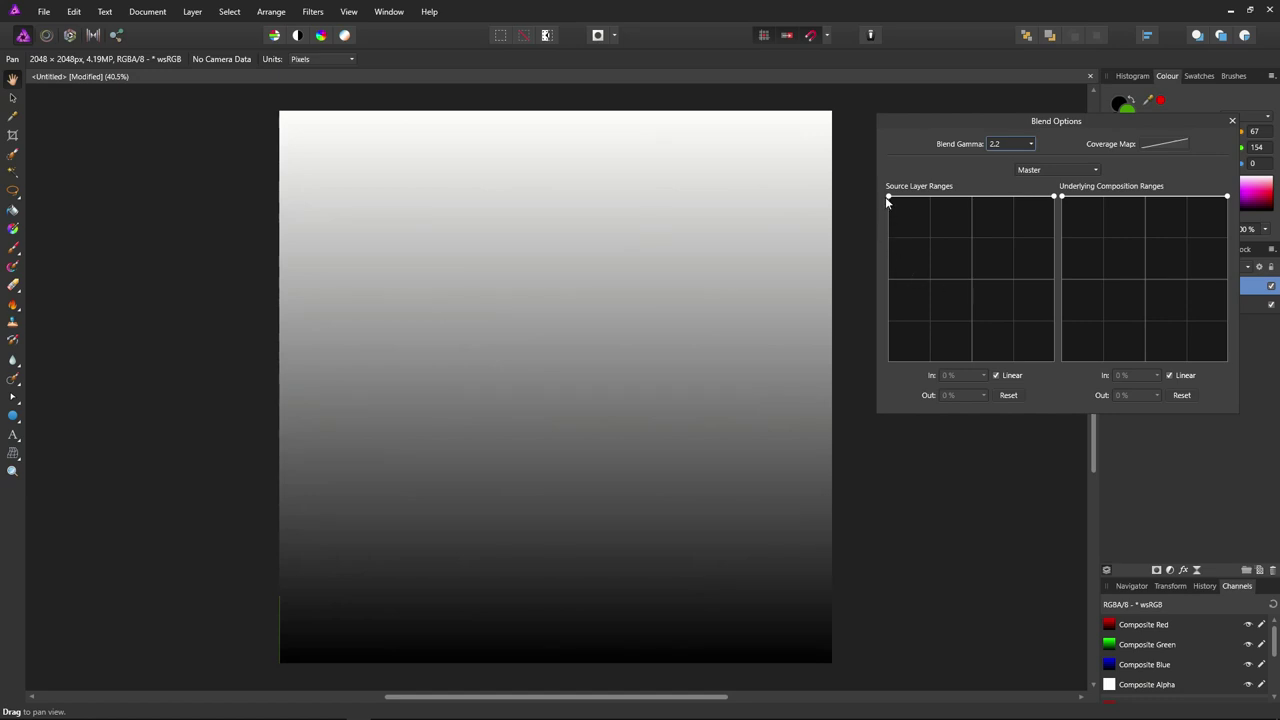
click(937, 198)
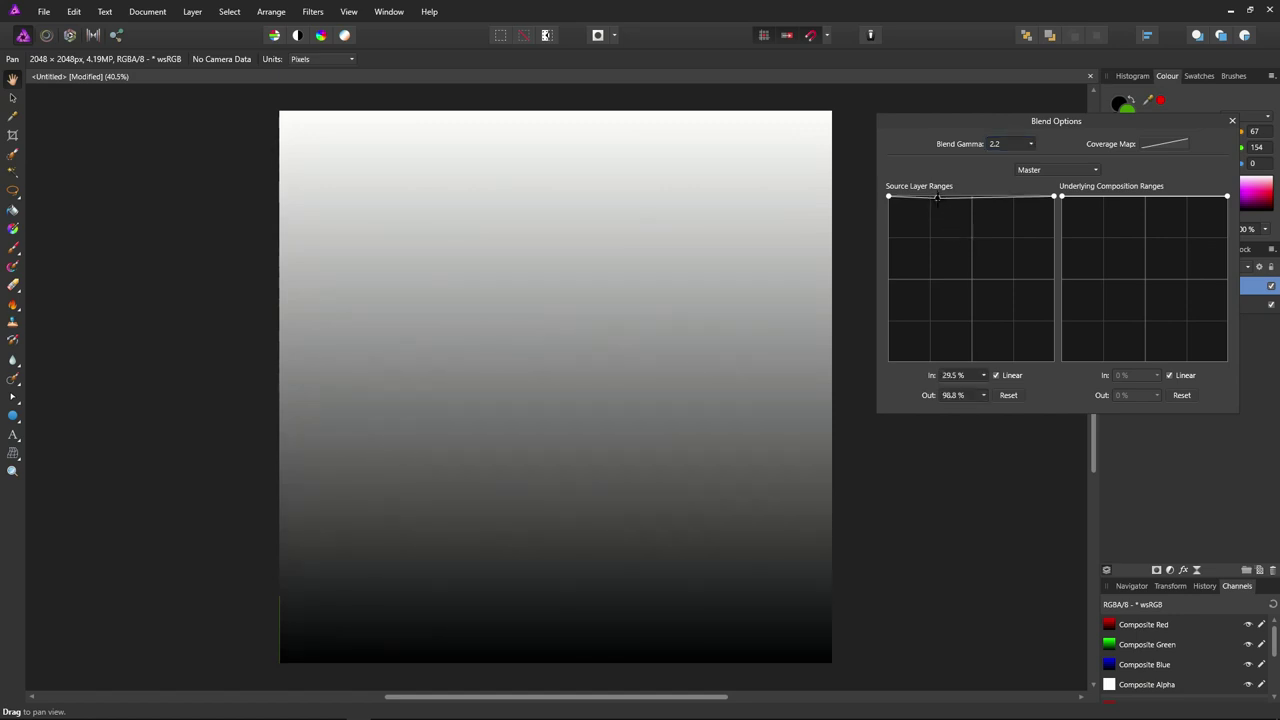
drag(937, 198, 937, 196)
key(Delete)
Add three nodes along the source layer range line and remove them all.
click(935, 198)
click(963, 198)
click(991, 198)
drag(991, 198, 890, 197)
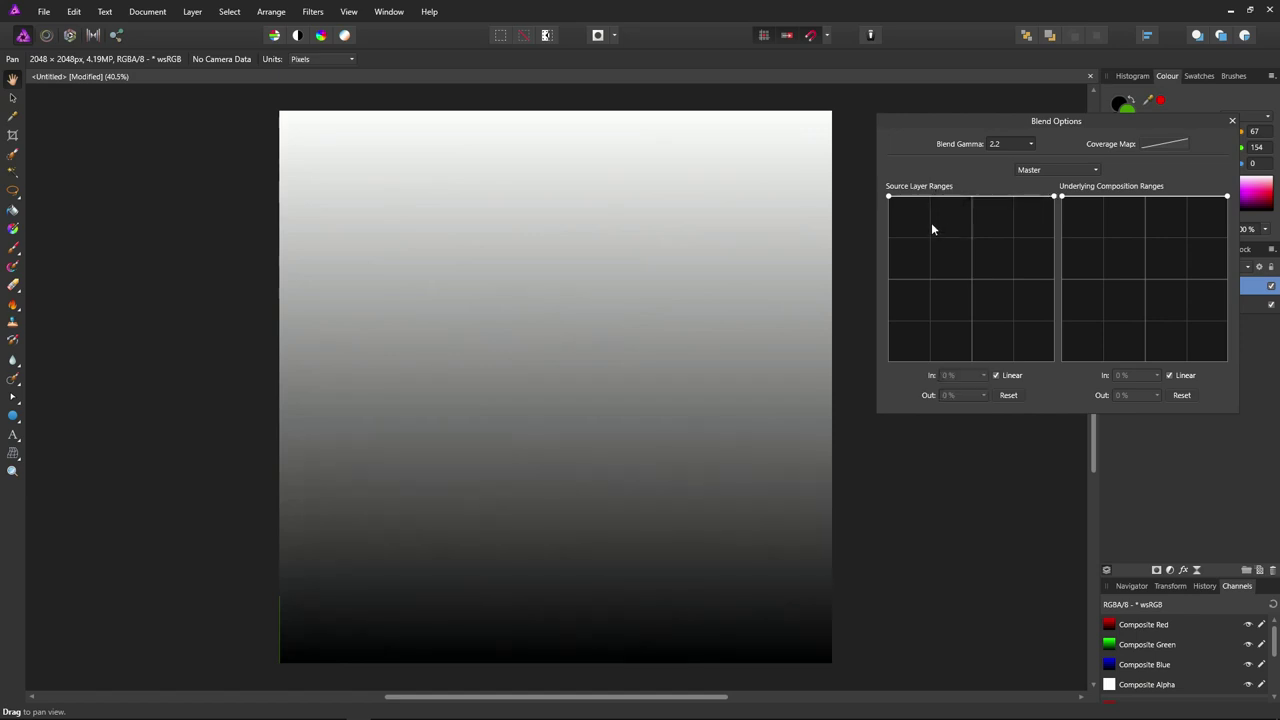
Add three nodes to the source layer range, pull the line and its end nodes down into an uneven curve, and reset the range.
click(933, 197)
click(970, 197)
click(997, 197)
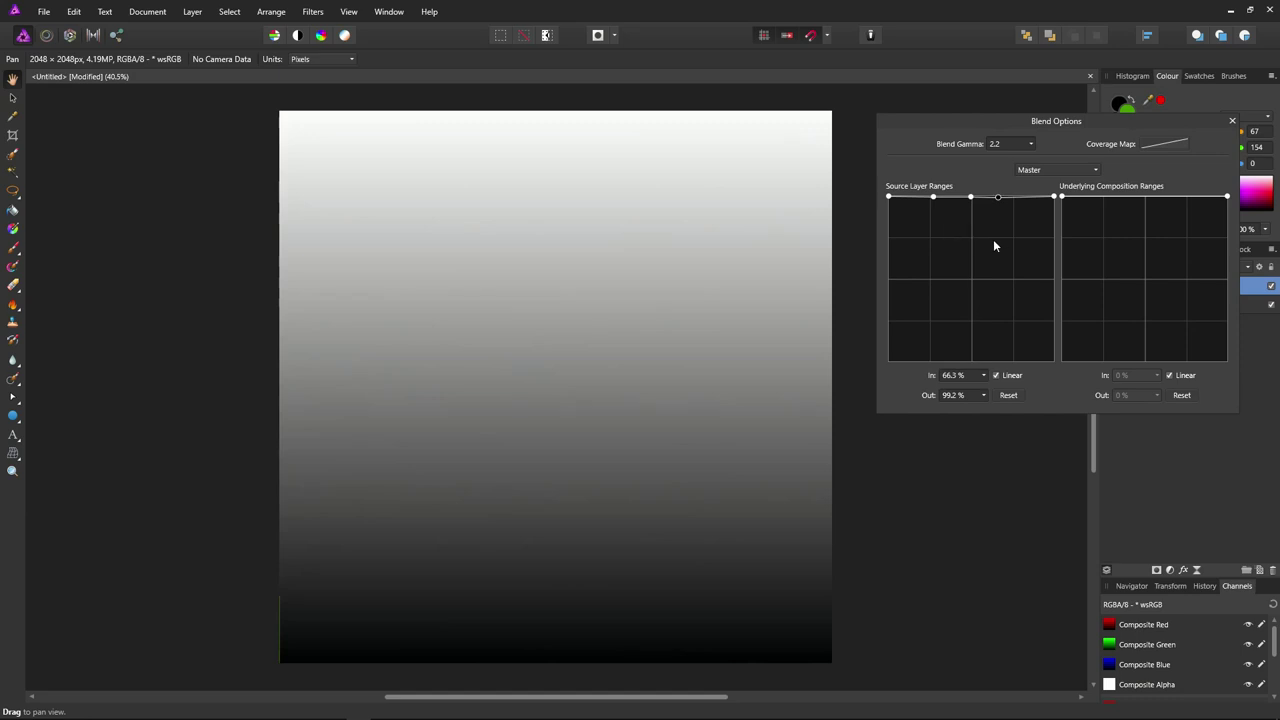
drag(933, 197, 970, 211)
drag(1046, 197, 1041, 228)
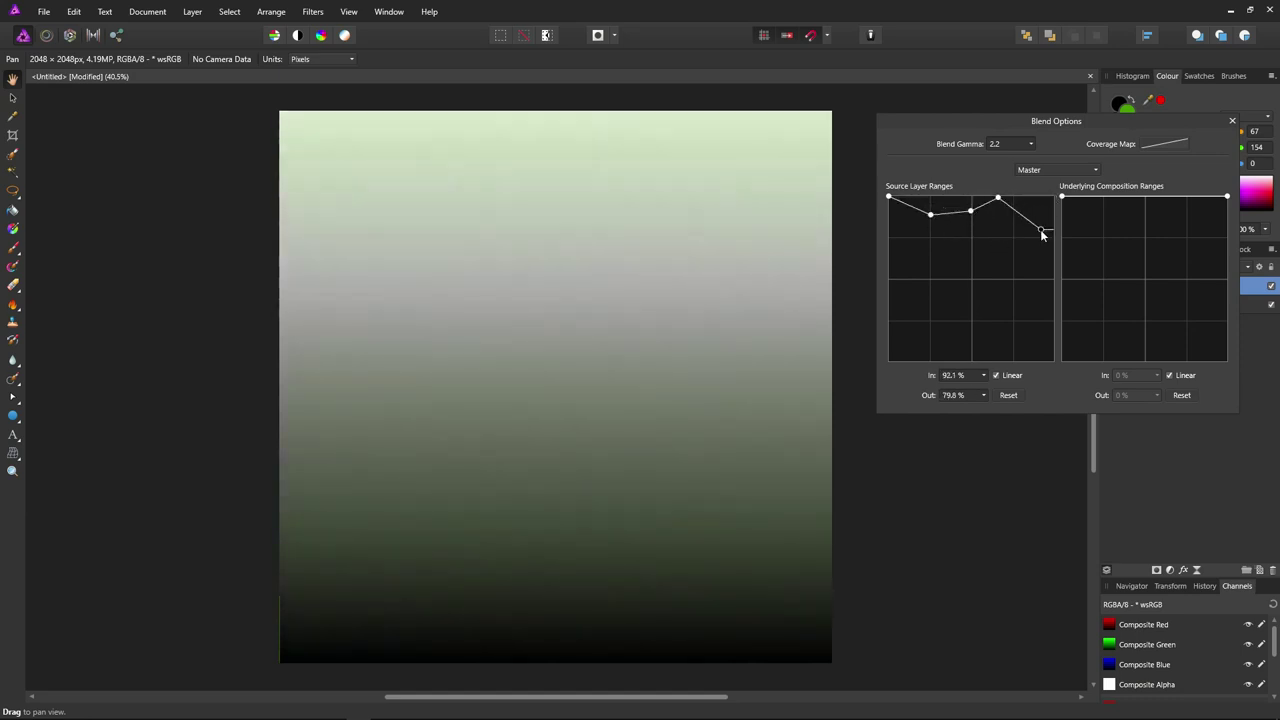
drag(888, 197, 893, 225)
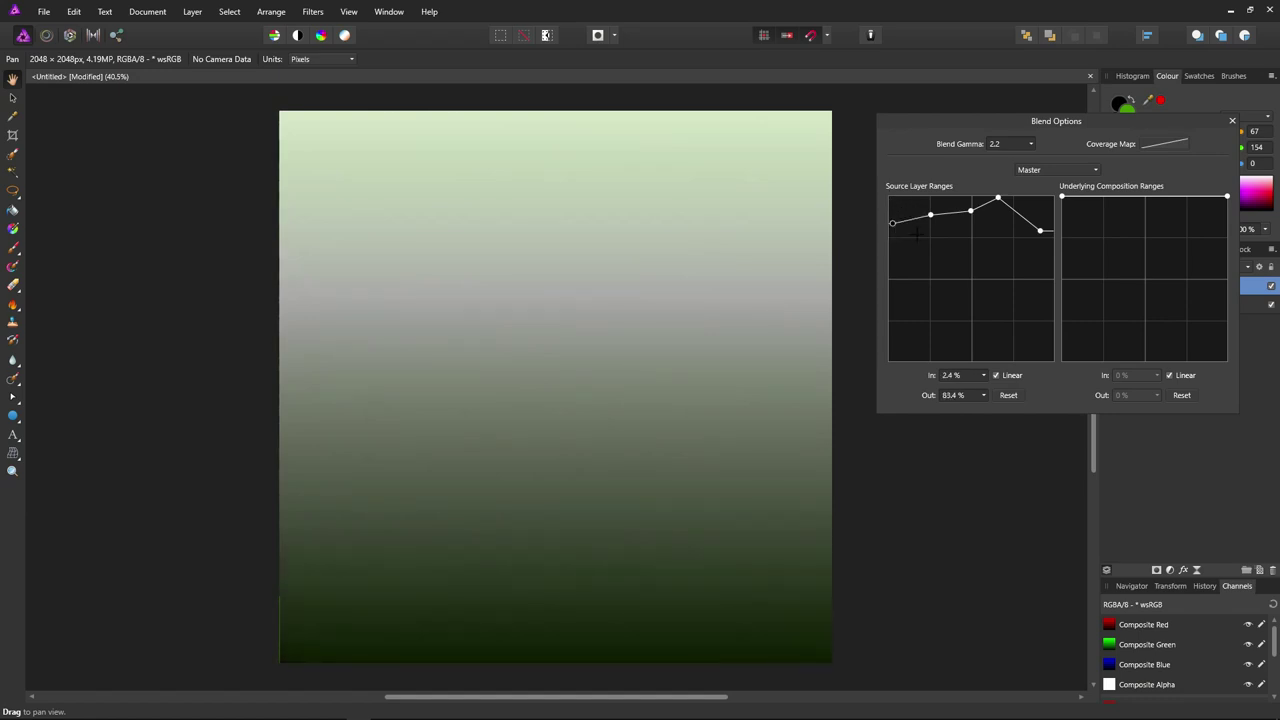
click(1008, 395)
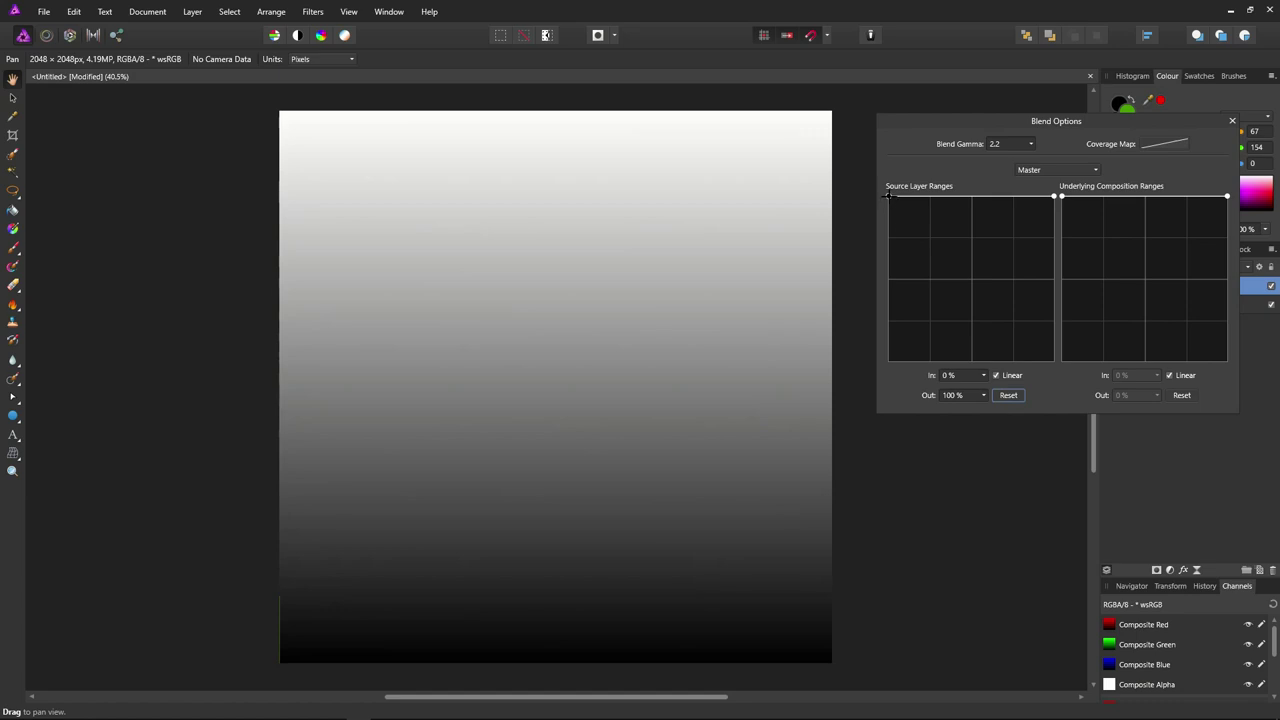
Try lowering the source range's shadow end node to 0% output, and return it to 100%.
drag(888, 196, 877, 338)
drag(879, 362, 879, 364)
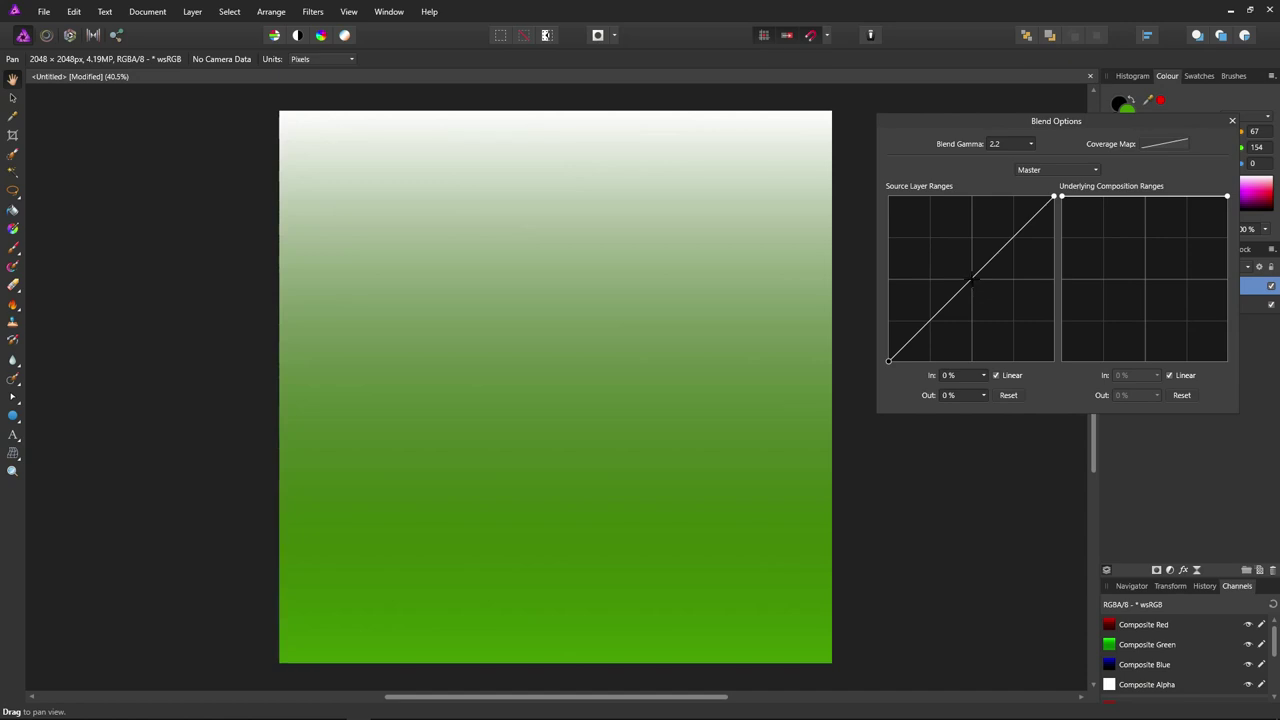
click(971, 281)
key(Delete)
drag(889, 362, 882, 196)
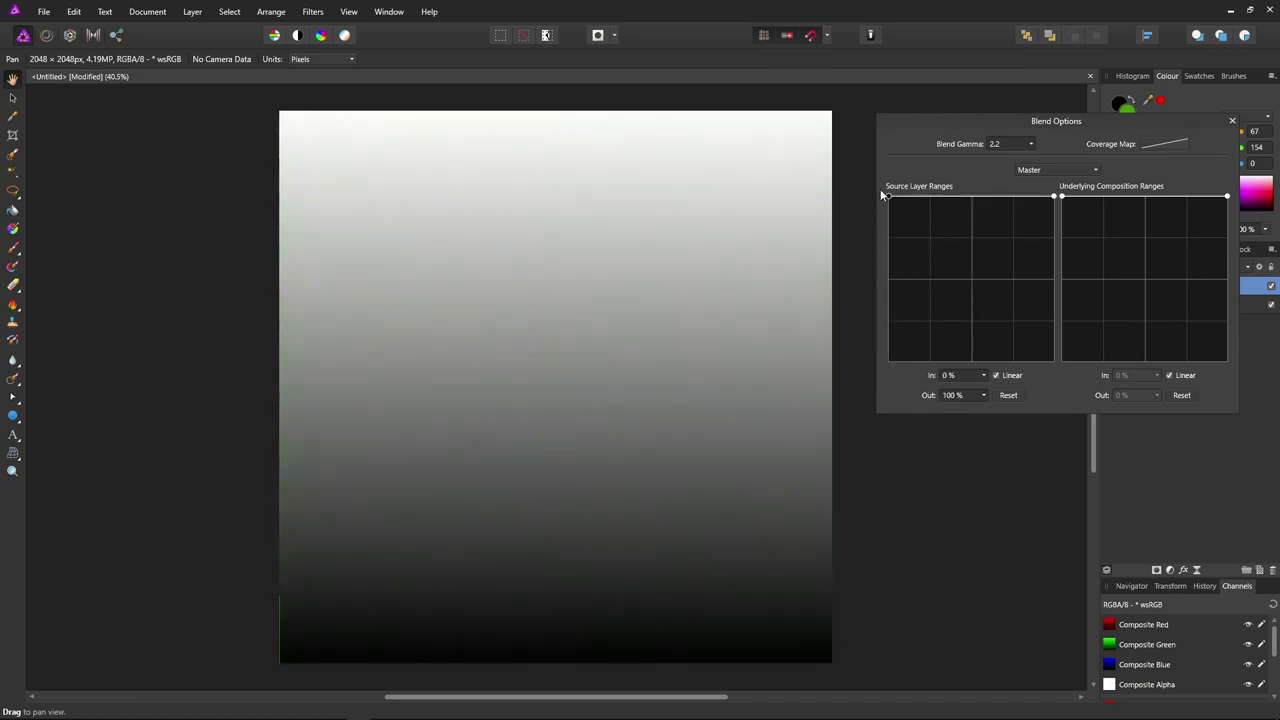
Try lowering the source range's highlight end node to 0% output, and reset the range.
drag(1054, 195, 1071, 372)
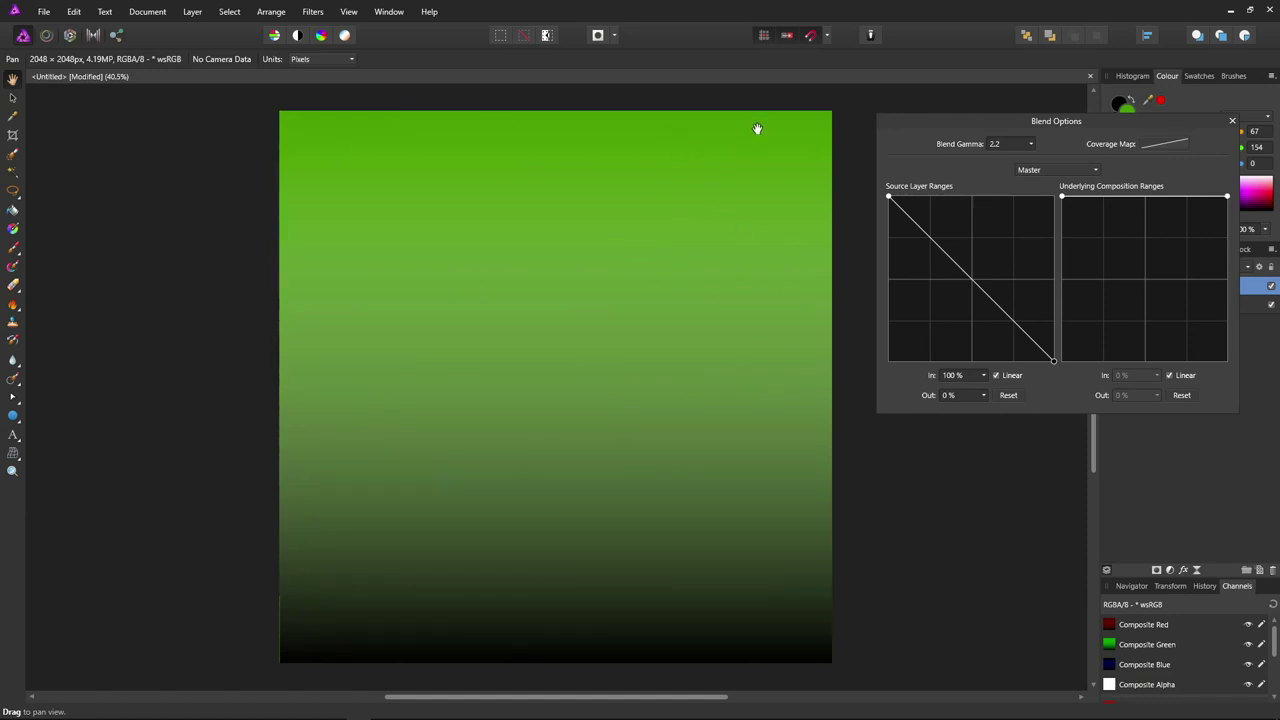
click(971, 279)
click(1013, 396)
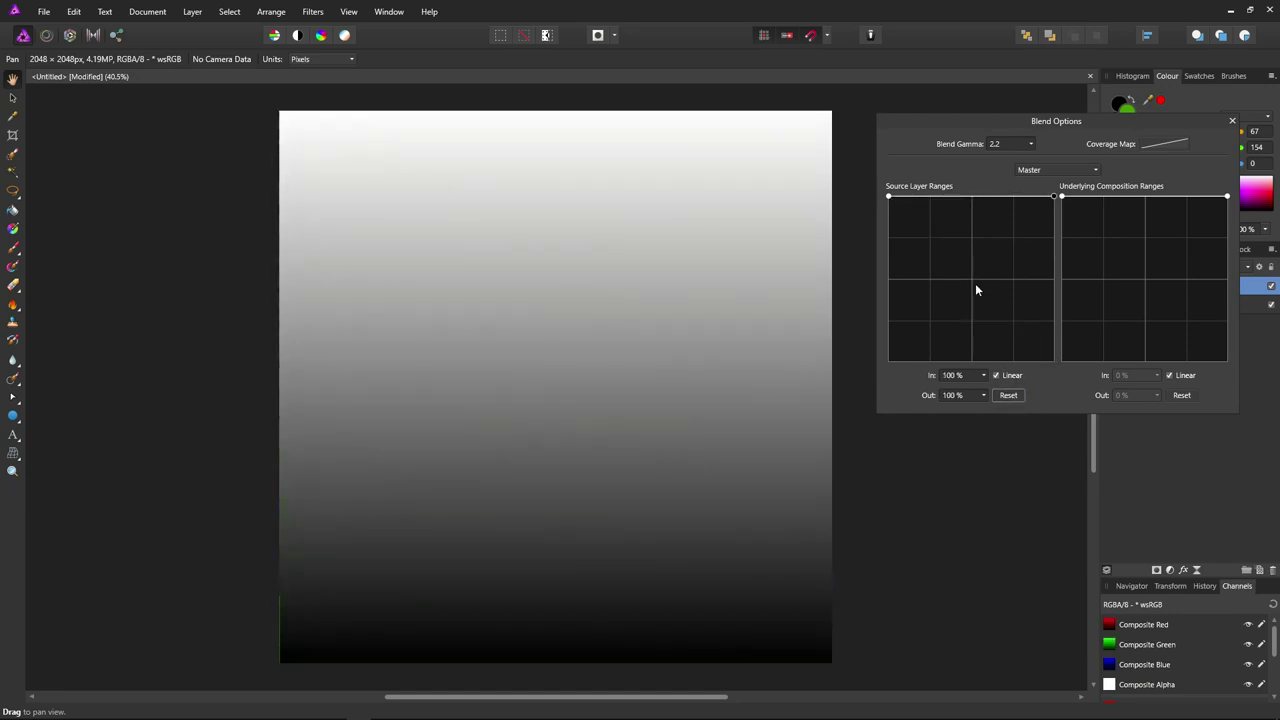
Add a midtone source range node, try it at 0% and about 50% output, and move it to about 26% input, 1% output.
click(972, 195)
drag(972, 196, 971, 366)
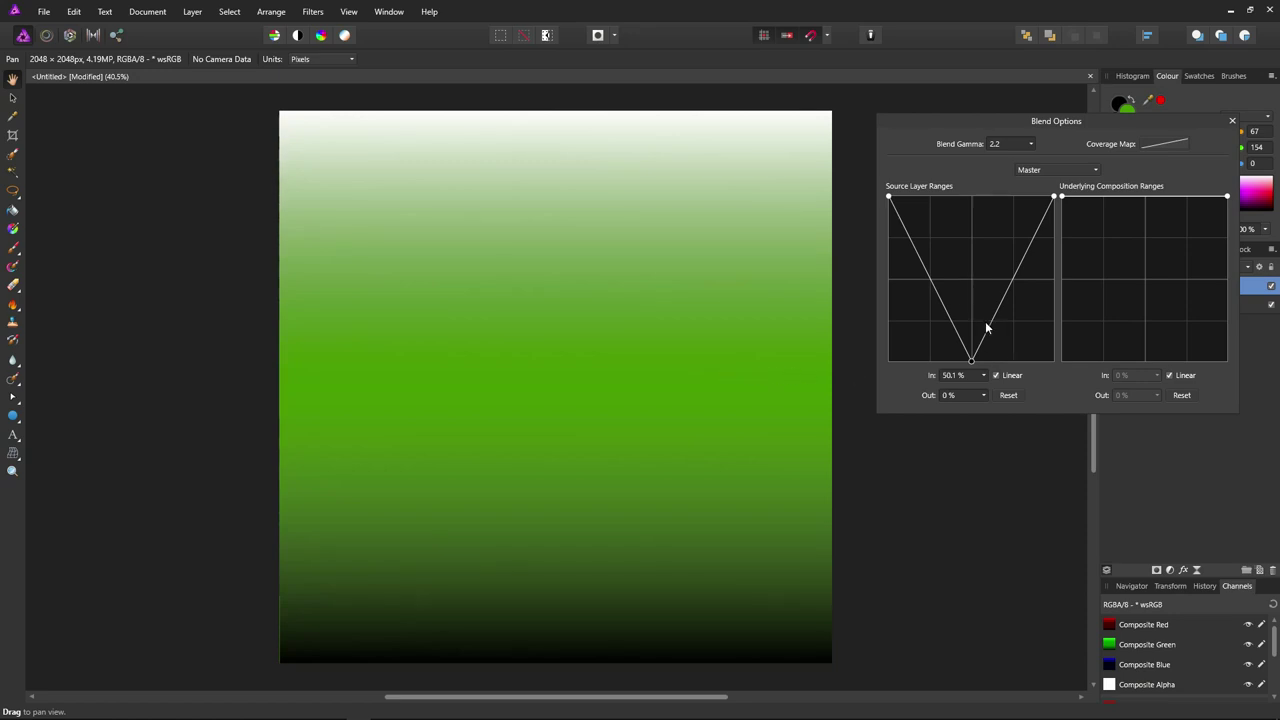
drag(971, 359, 972, 280)
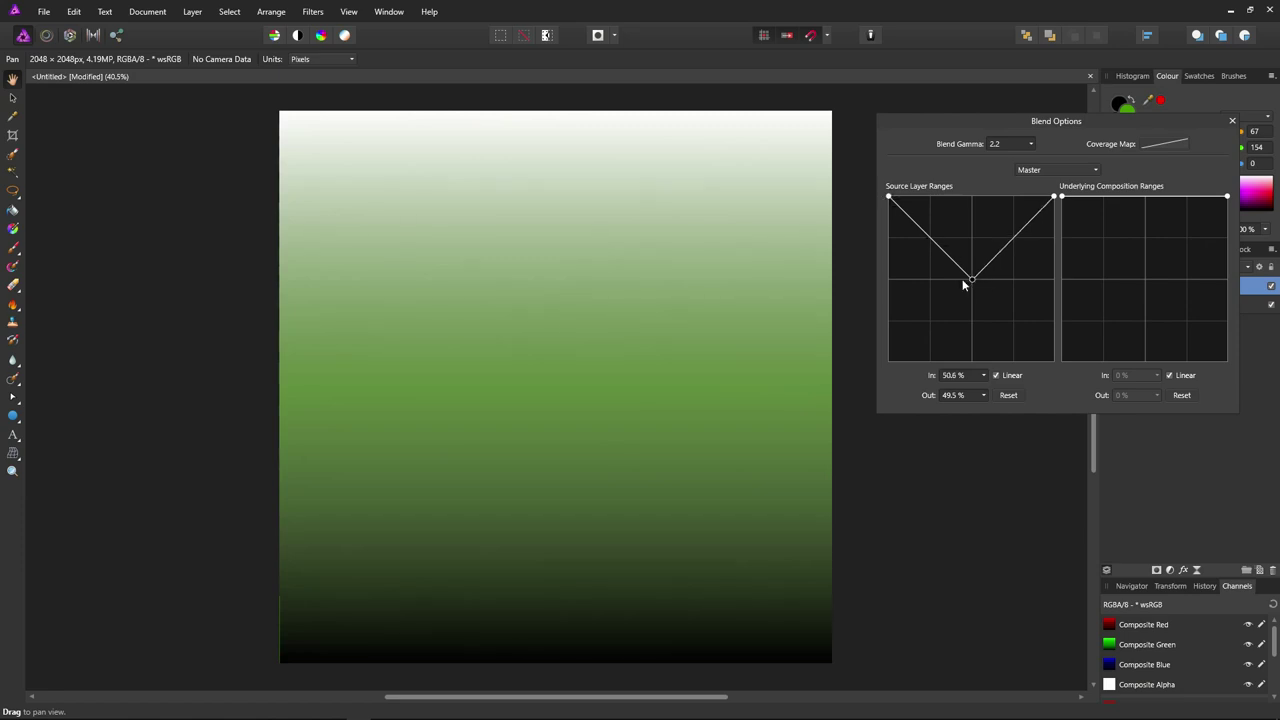
drag(971, 279, 932, 285)
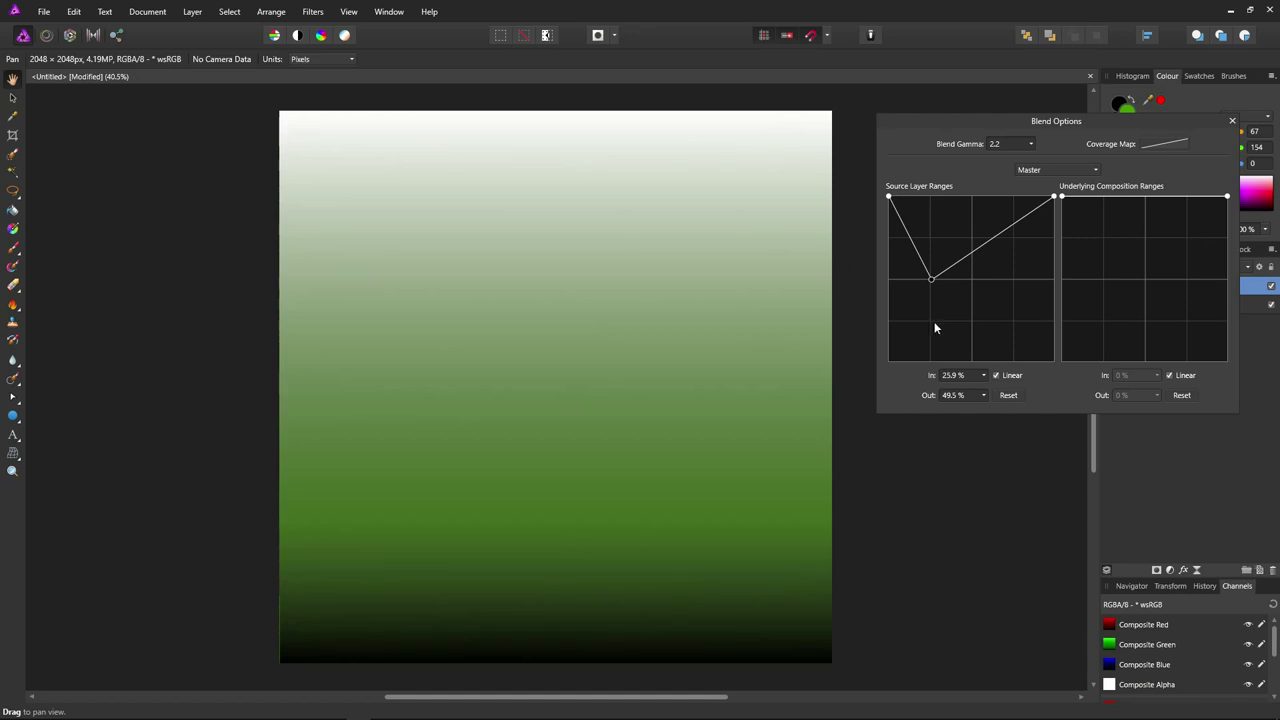
drag(931, 279, 932, 360)
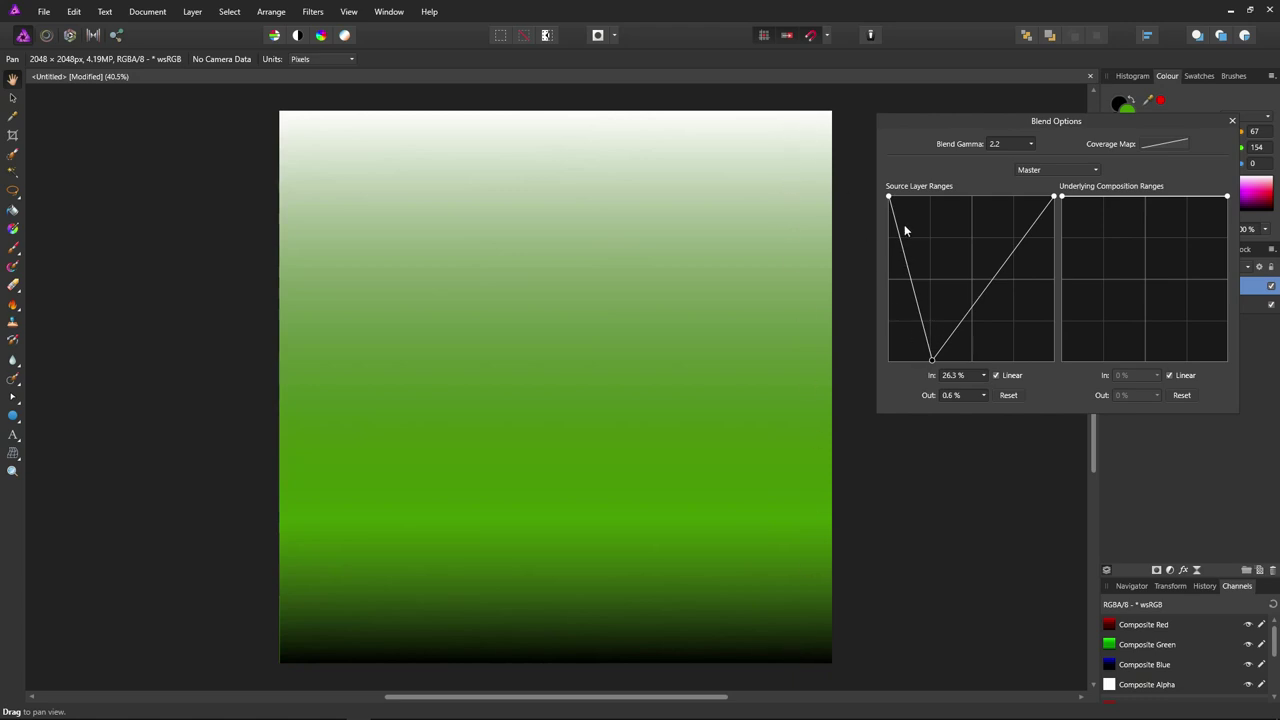
Form a hard source range cutoff with the shadow node at about 50% input, 0% output and the middle node at 51% input, 100% output.
drag(888, 196, 867, 363)
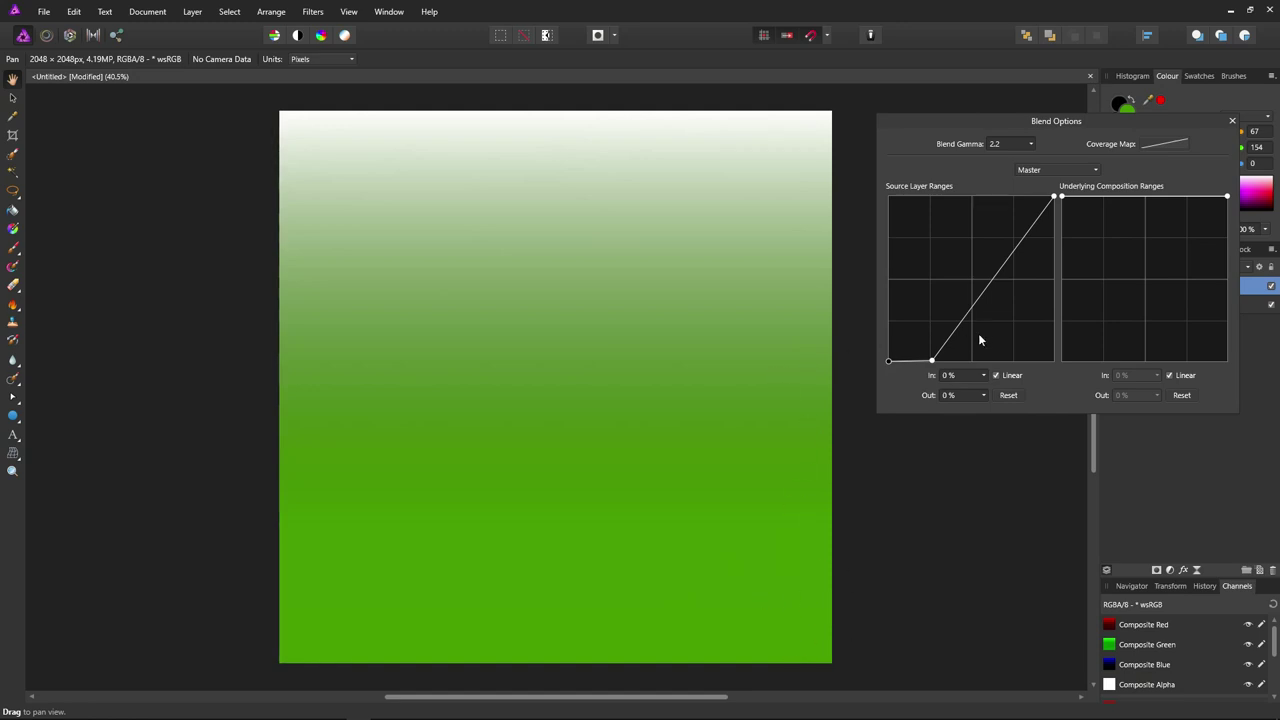
drag(932, 360, 975, 200)
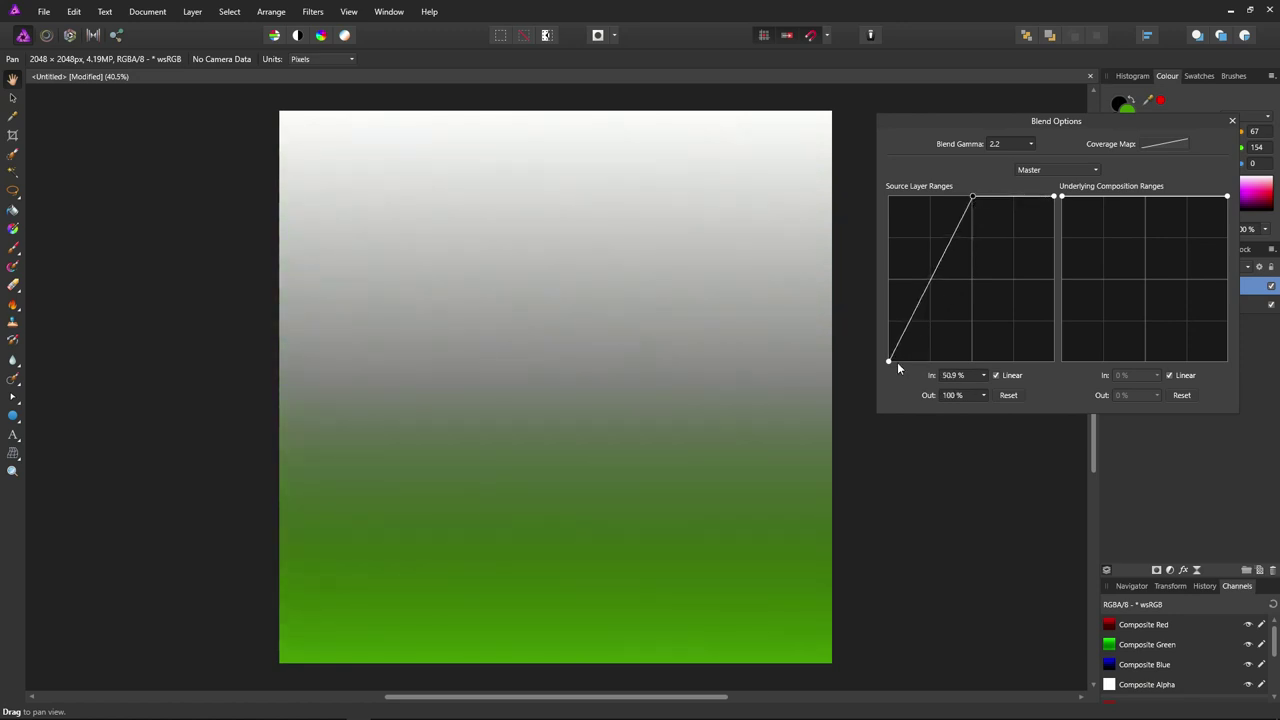
drag(887, 362, 971, 361)
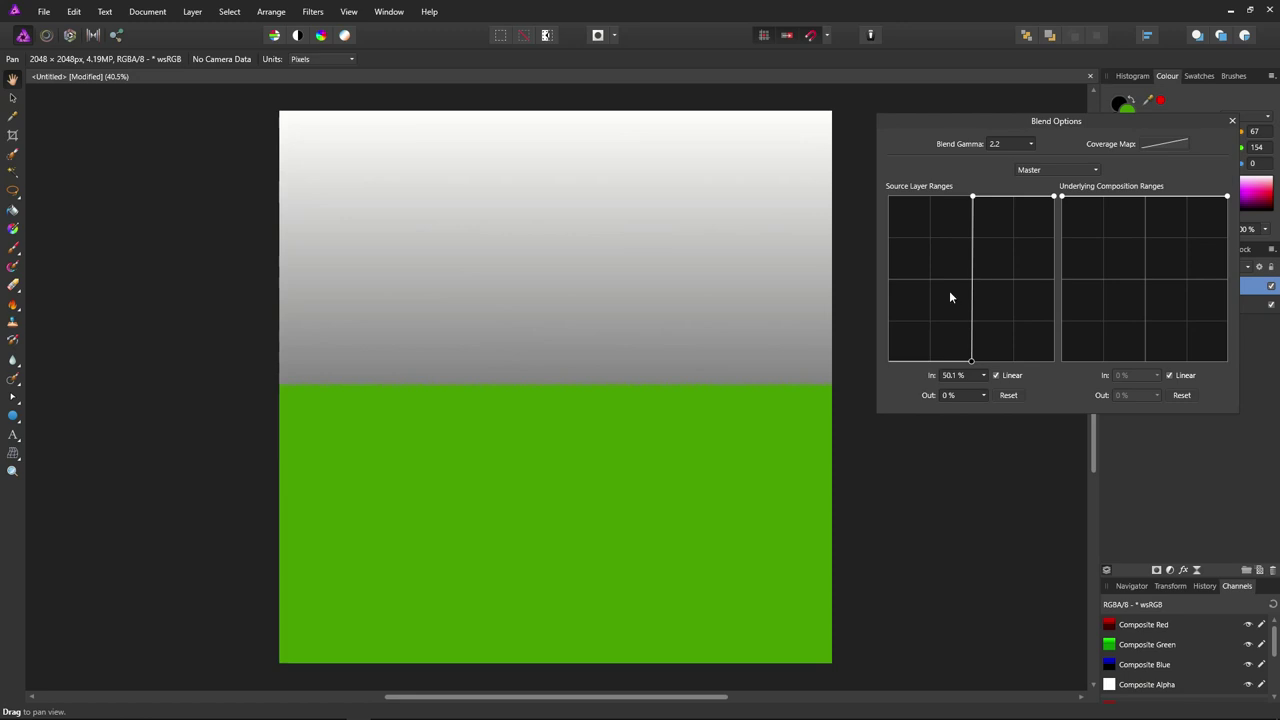
Reshape the source range into a descending curve ending at 0% output for highlights, try non-linear interpolation, and reset the range.
drag(970, 206, 1001, 278)
drag(970, 361, 878, 191)
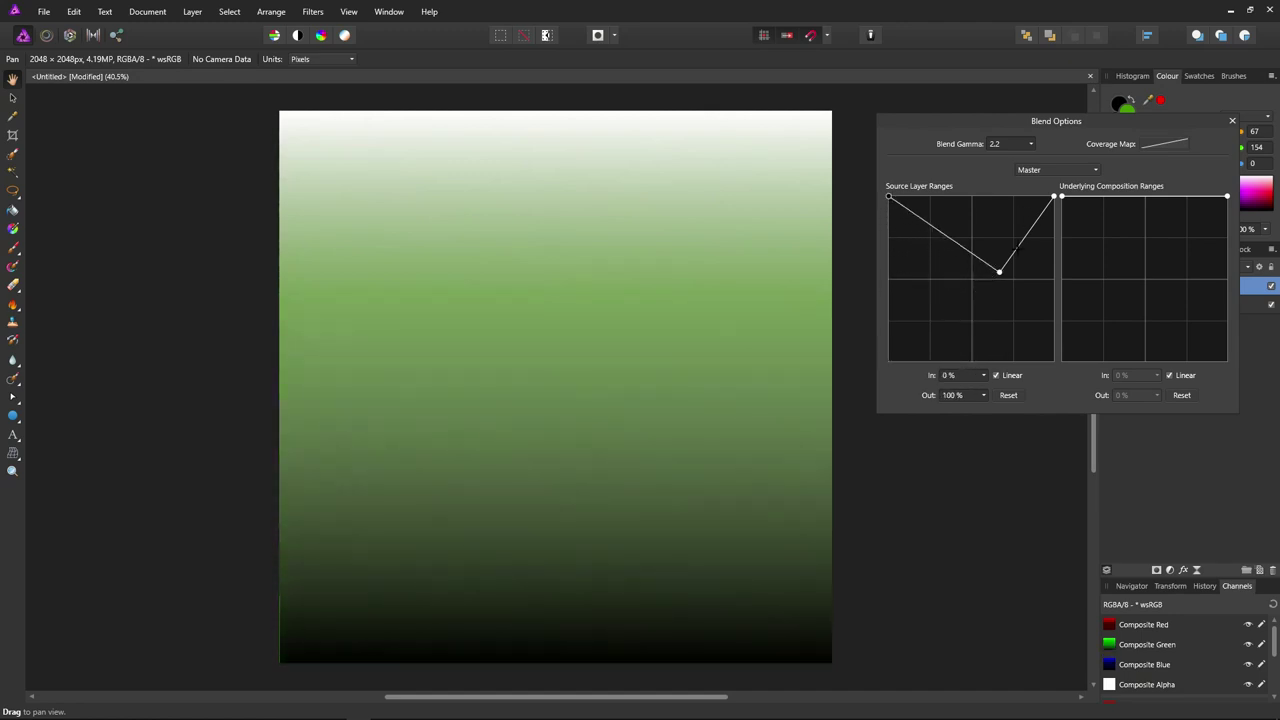
drag(998, 272, 991, 237)
drag(1053, 196, 1054, 362)
drag(1029, 312, 978, 227)
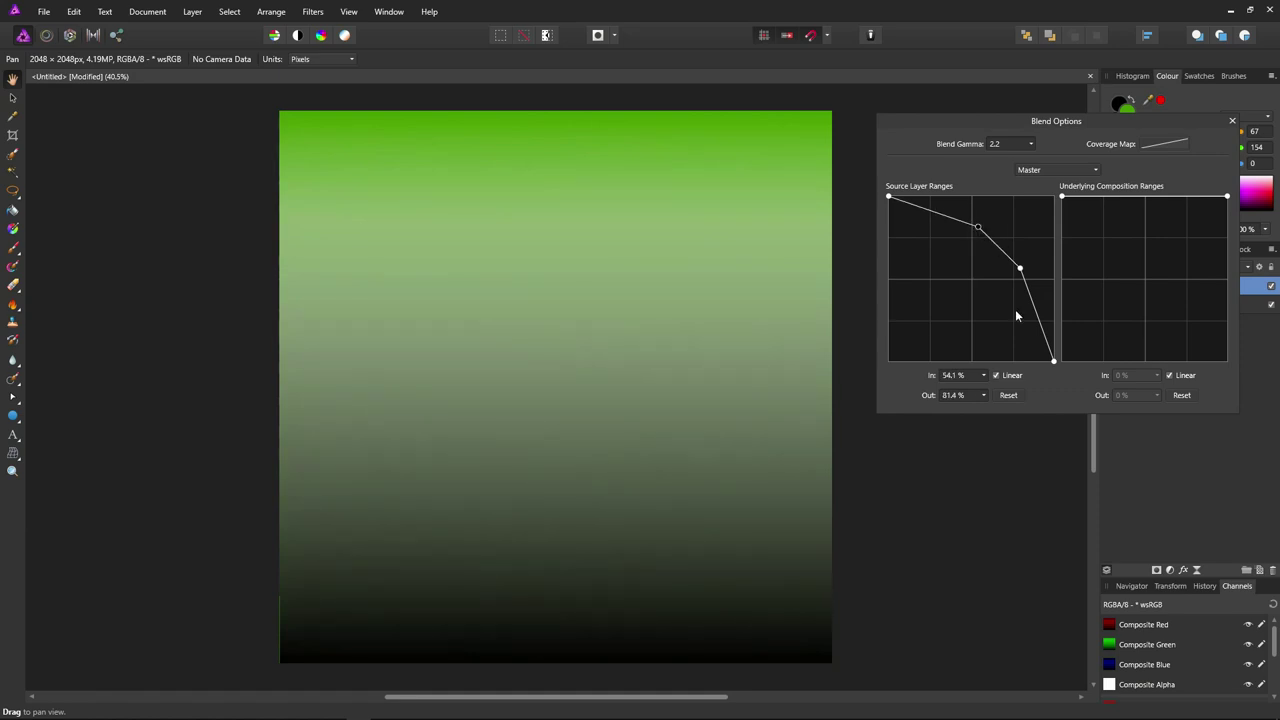
click(995, 375)
click(1009, 396)
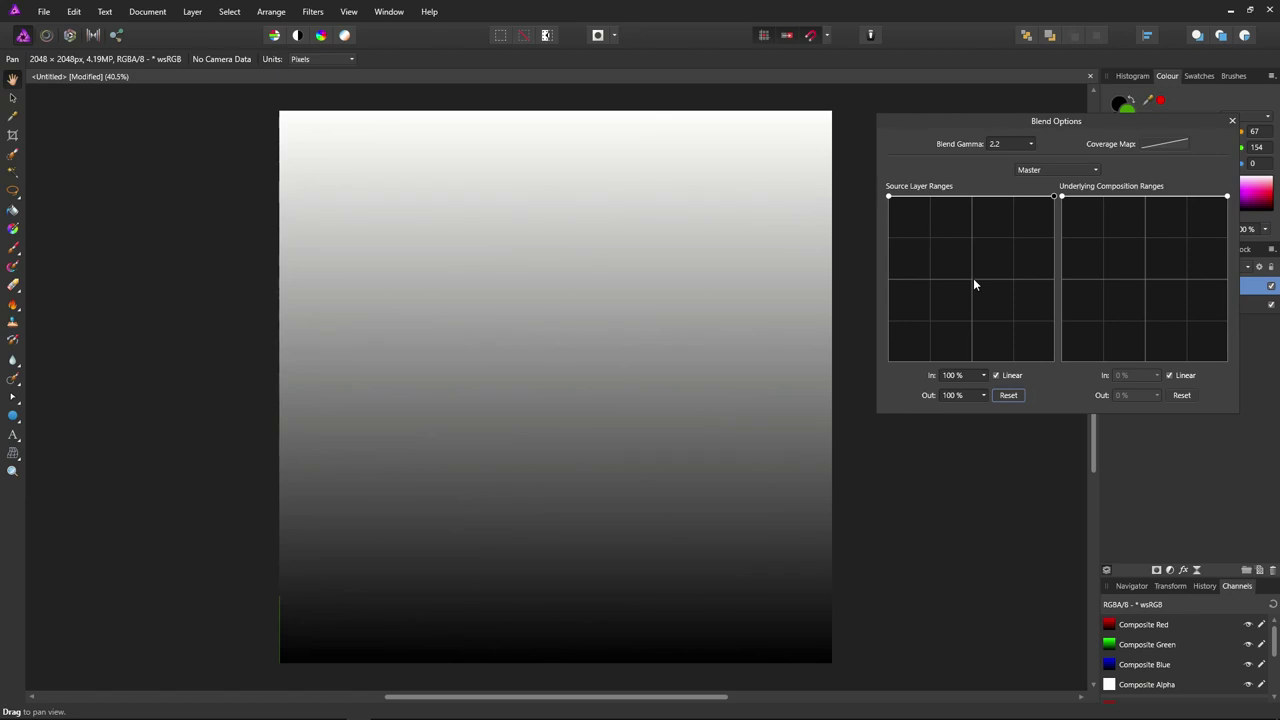
Move the blend options clear of the layer list and delete the gradient pixel layer.
drag(1075, 127, 287, 118)
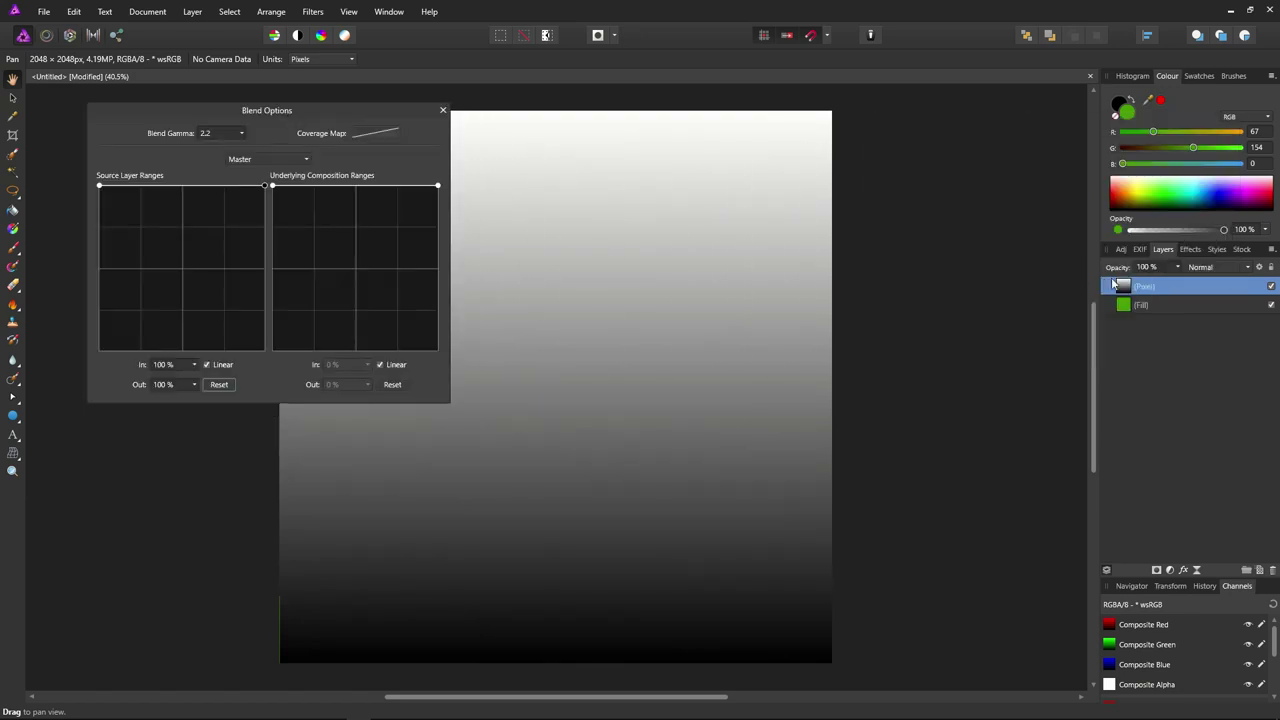
double_click(1167, 286)
key(Escape)
key(Delete)
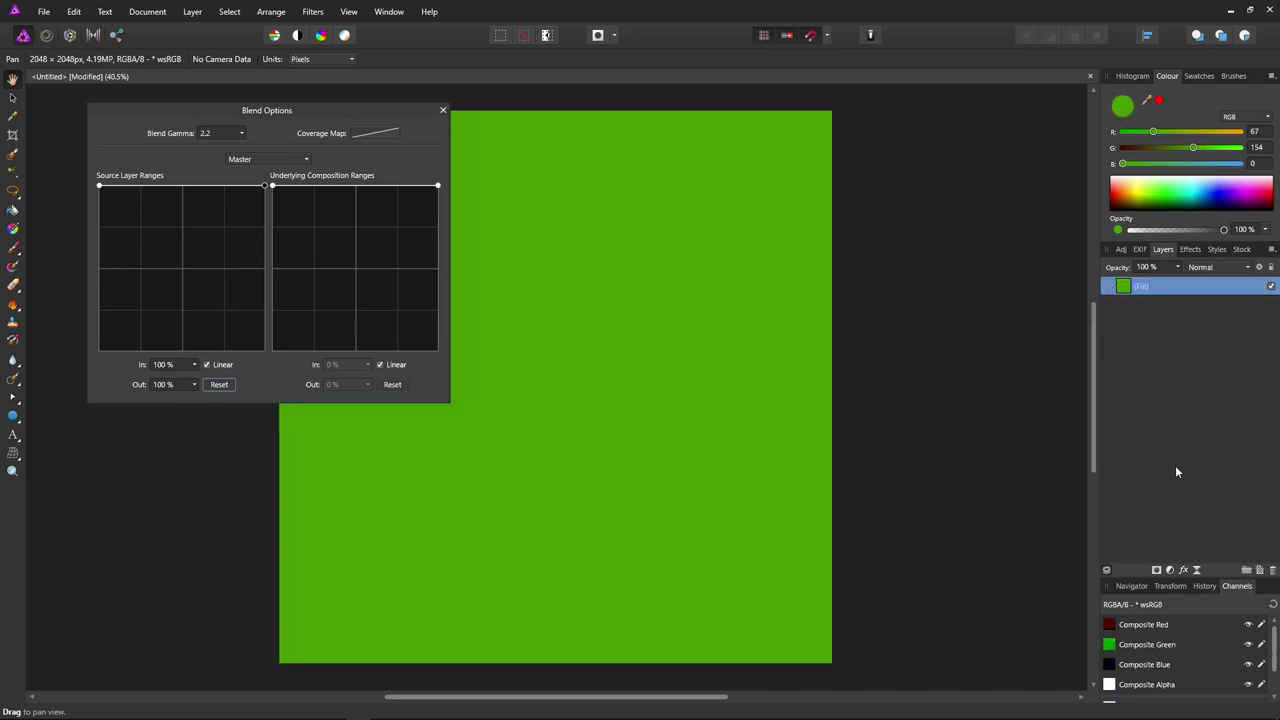
Add a new pixel layer above the green fill and draw a horizontal linear gradient across the full canvas width.
click(1259, 571)
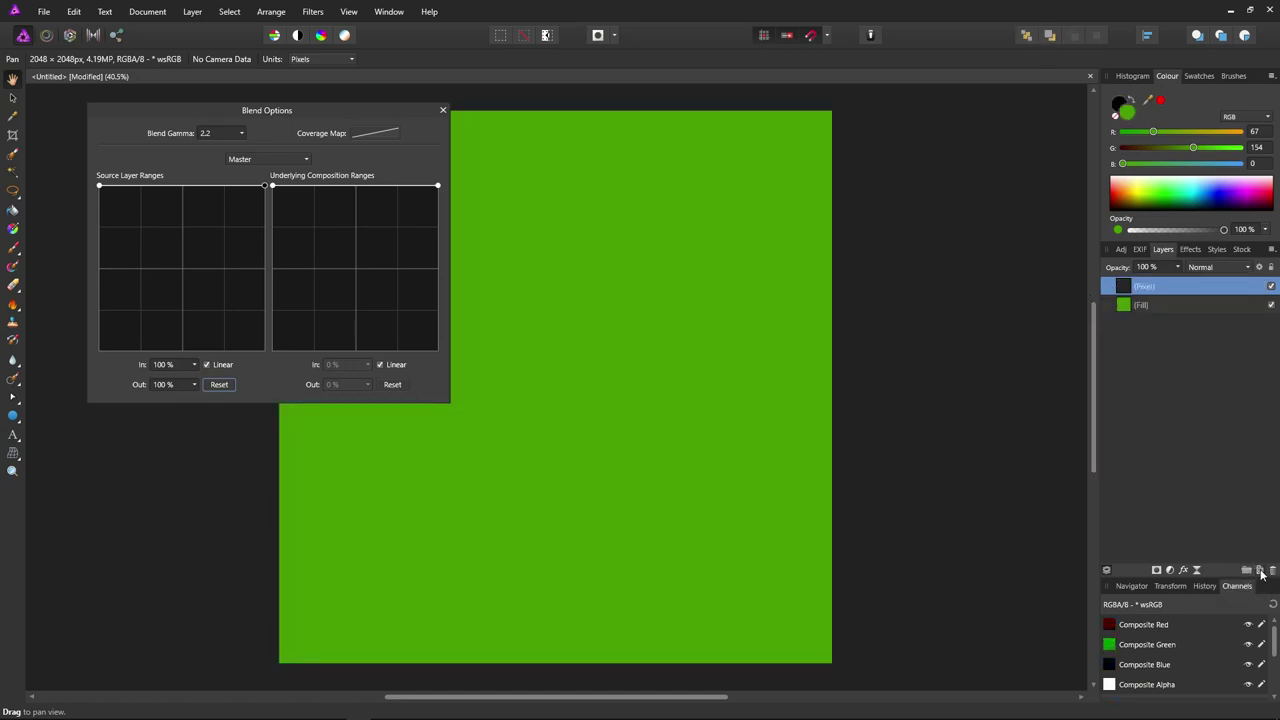
click(13, 229)
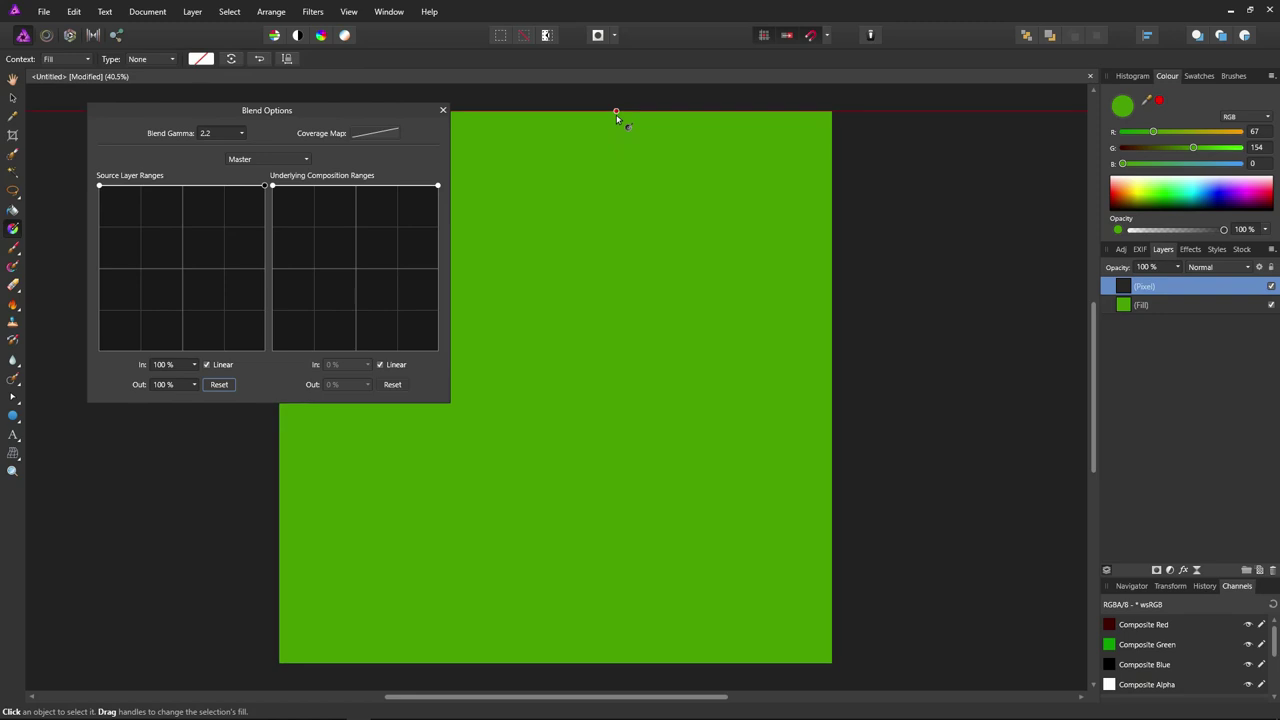
drag(280, 455, 833, 449)
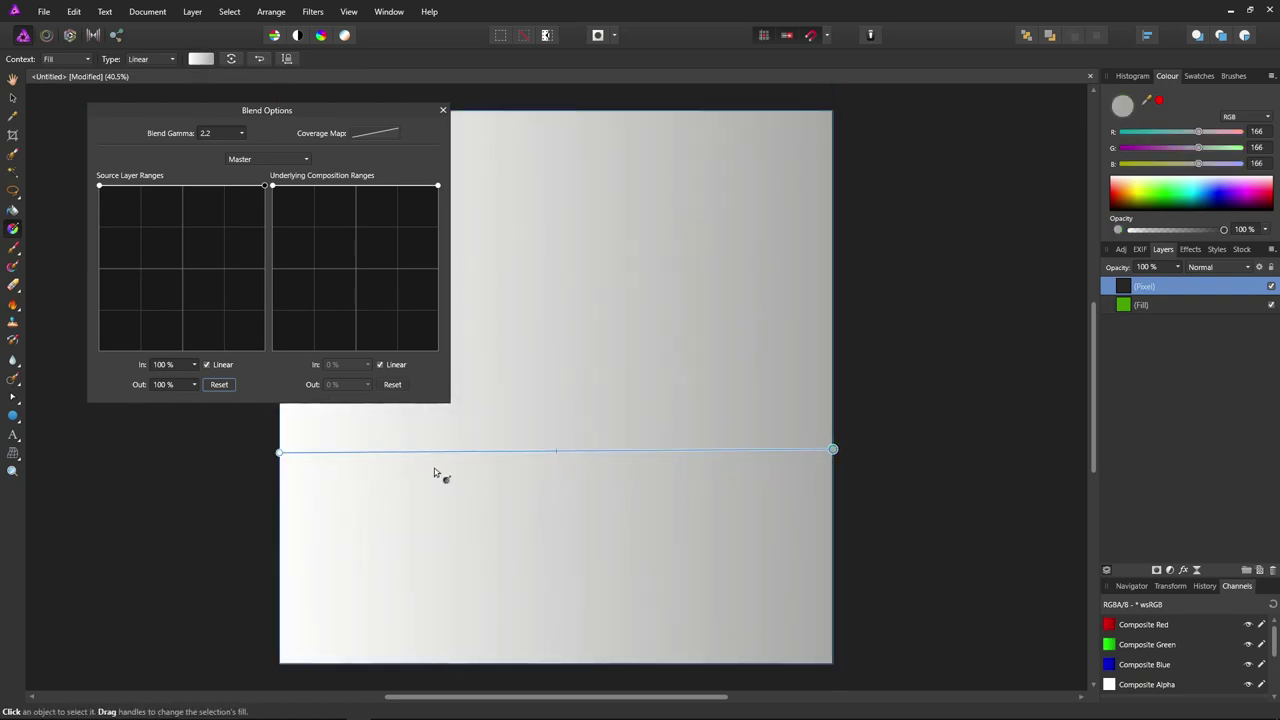
Colour the gradient white at its start and black at its end, with a dark red middle stop of RGB 128, 0, 0.
click(280, 450)
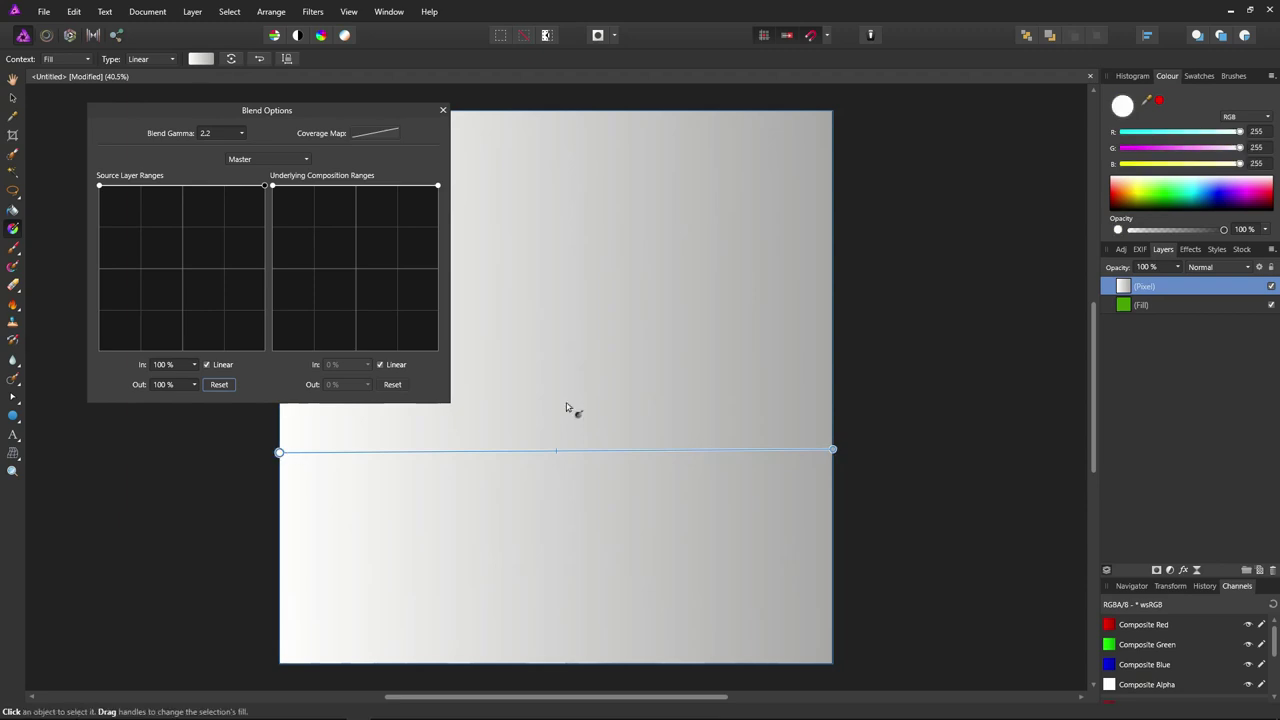
click(1107, 186)
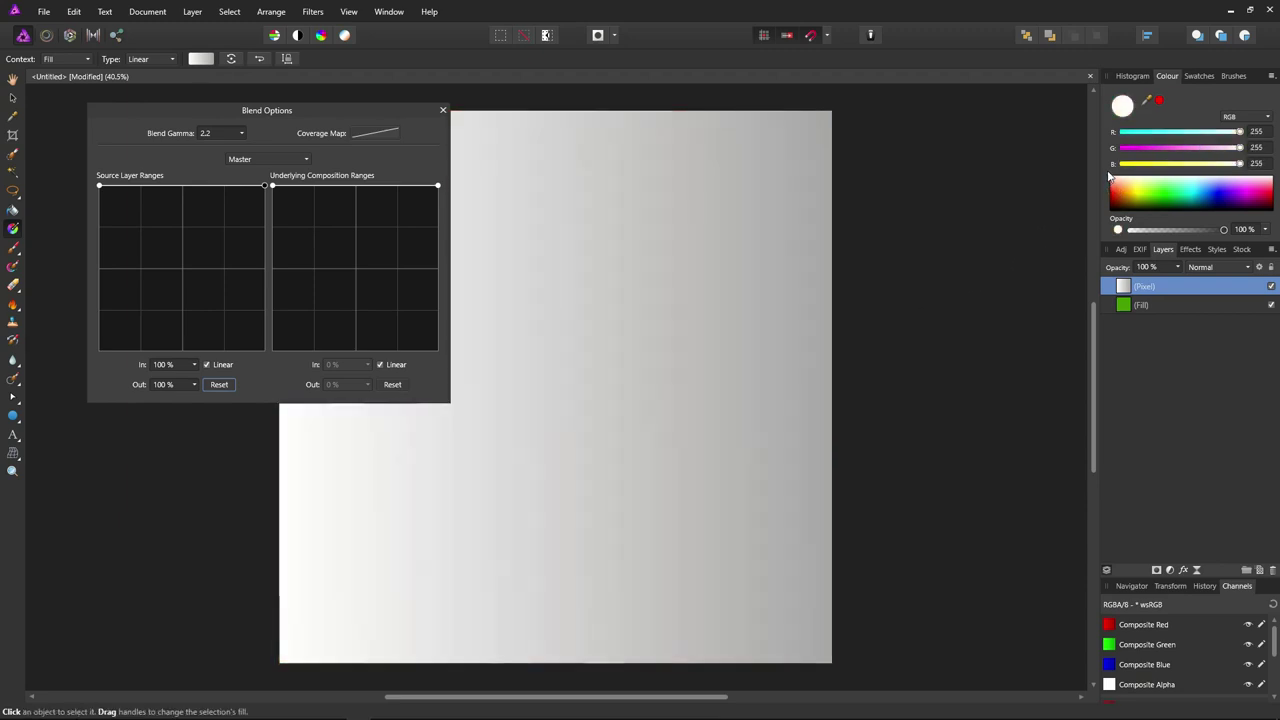
click(832, 451)
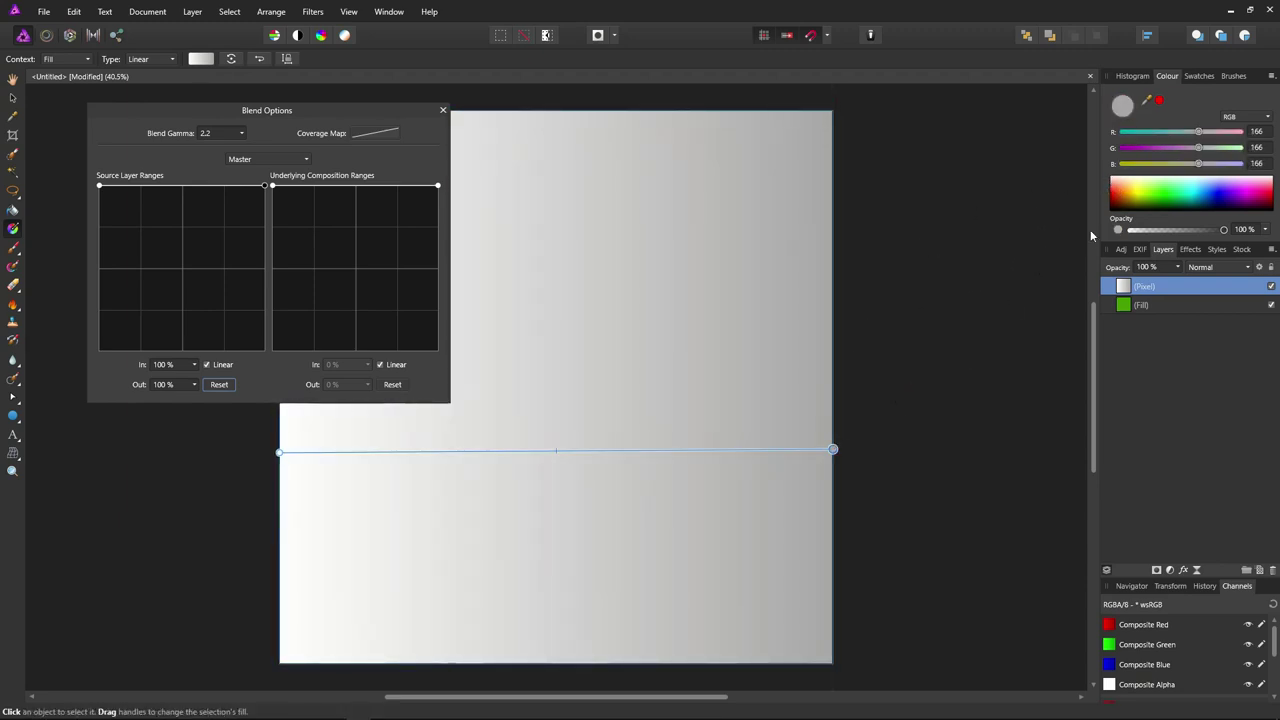
click(1118, 203)
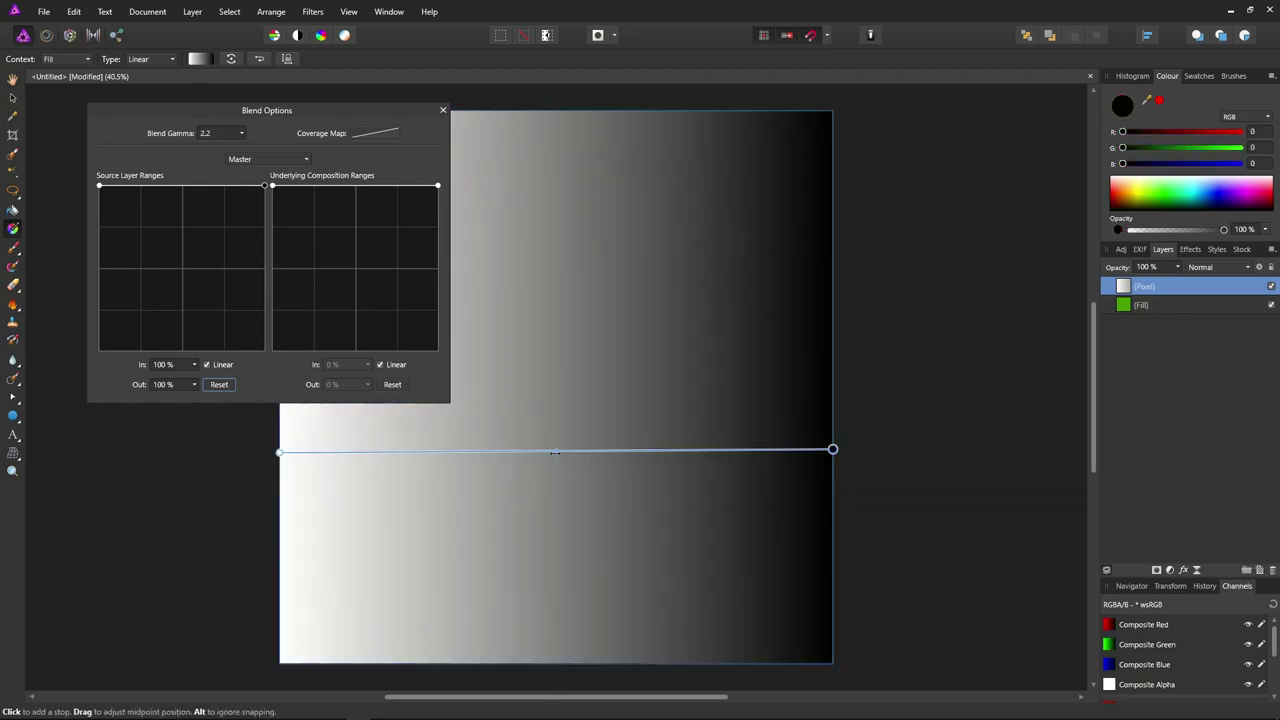
click(556, 451)
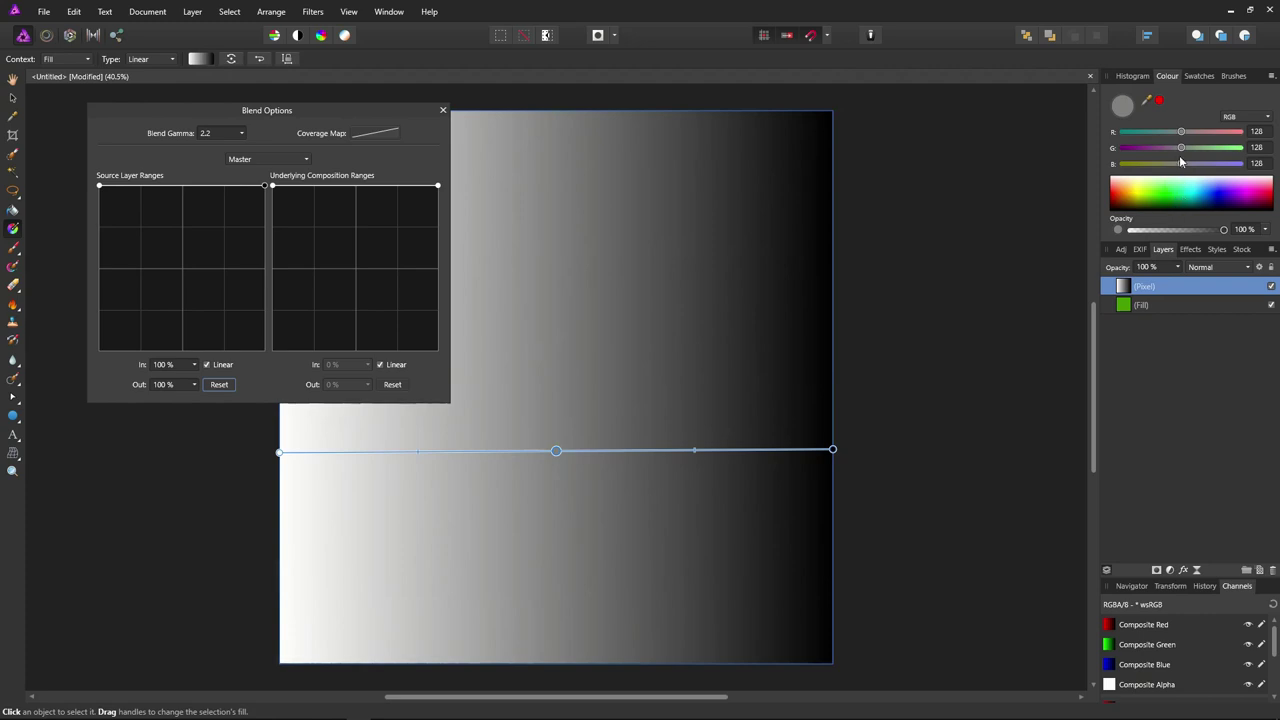
drag(1182, 146, 1121, 166)
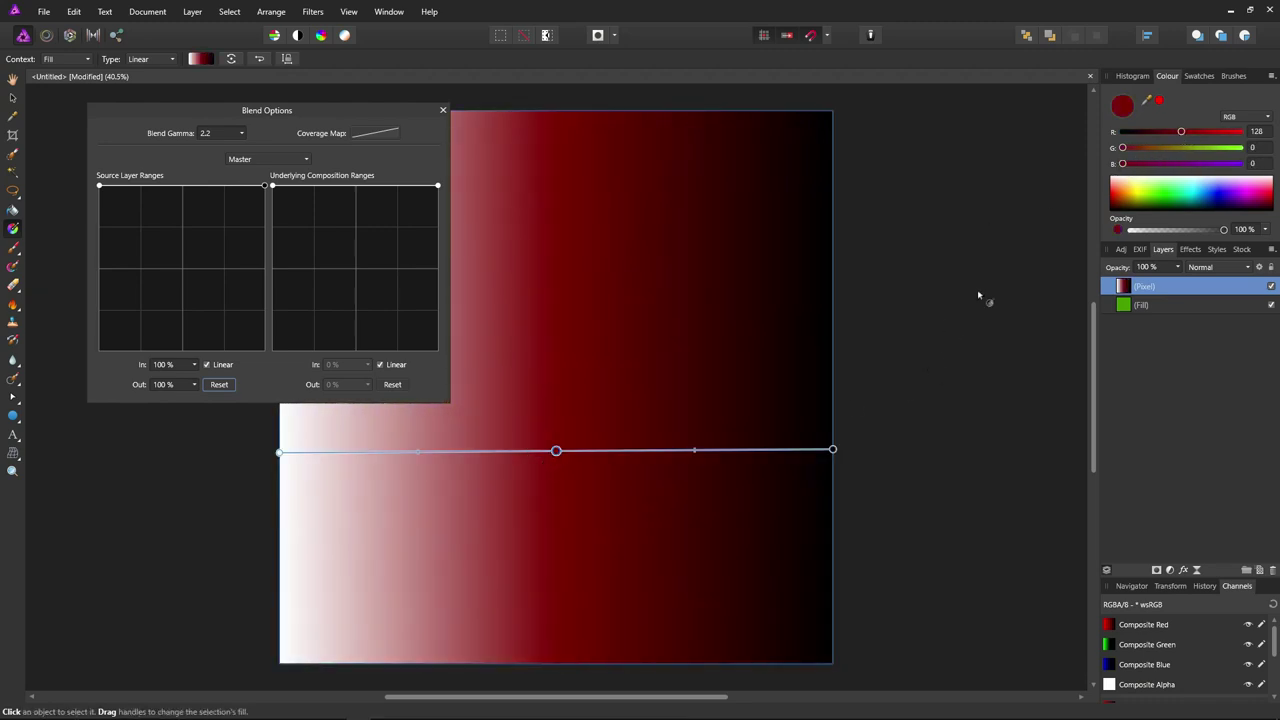
Move the blend options clear of the canvas, try 0% source output for shadows and for highlights, restoring 100% each time.
drag(333, 118, 1128, 130)
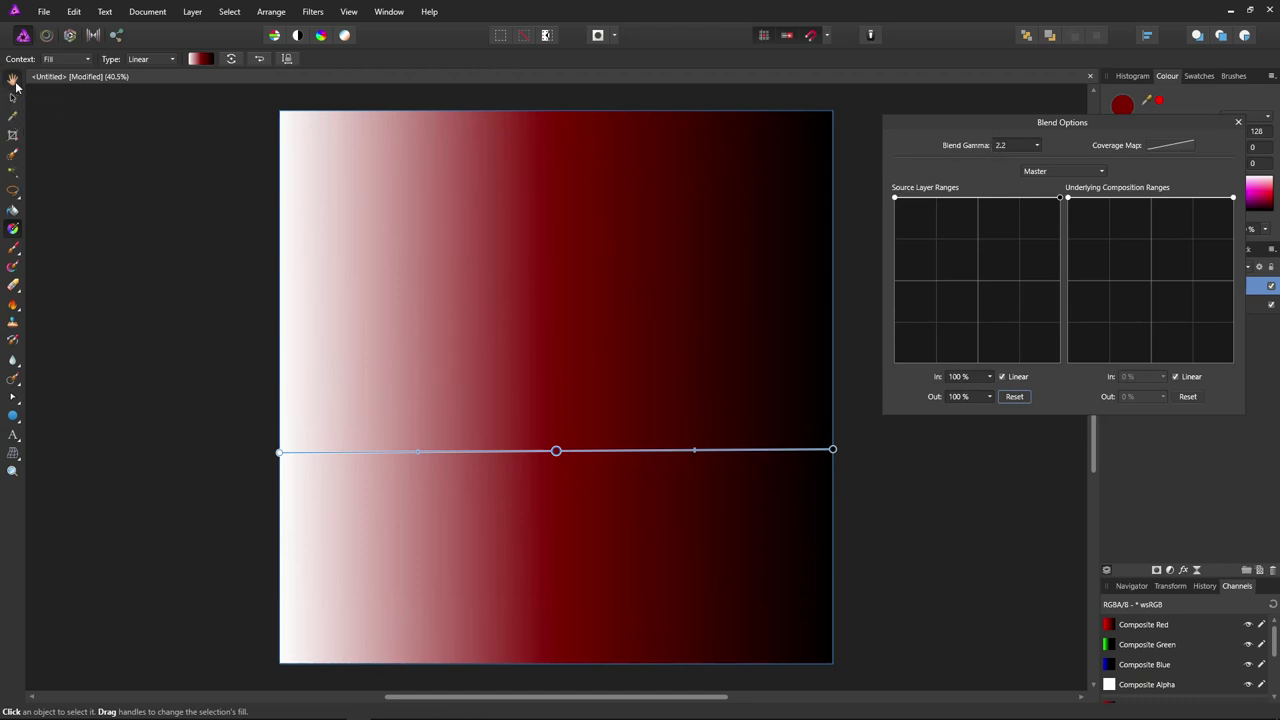
click(12, 79)
drag(894, 197, 887, 370)
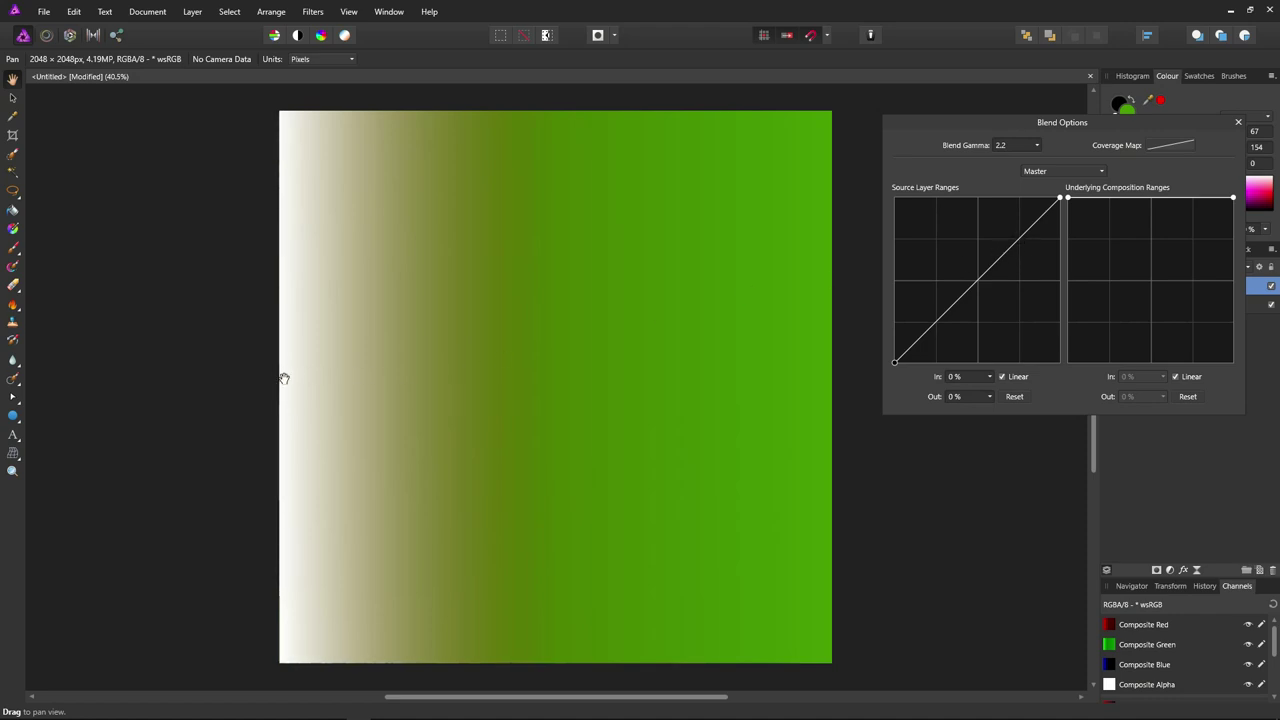
drag(895, 362, 888, 195)
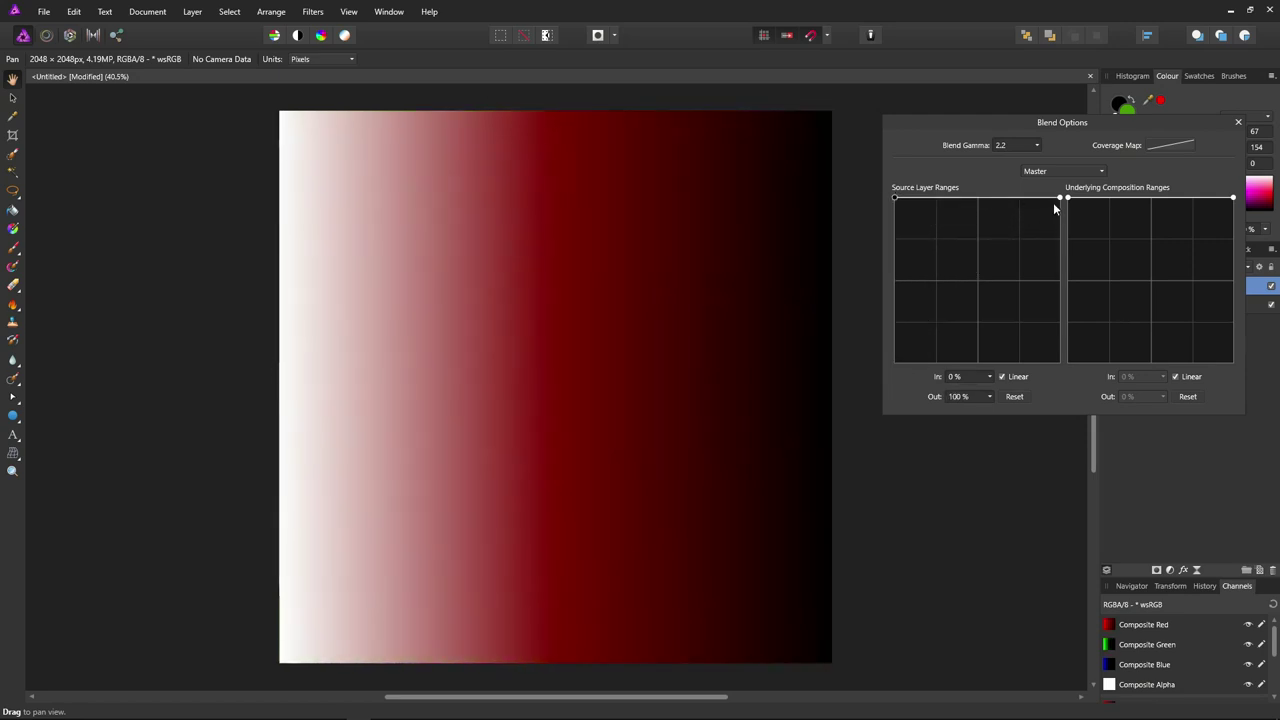
drag(1061, 197, 1087, 364)
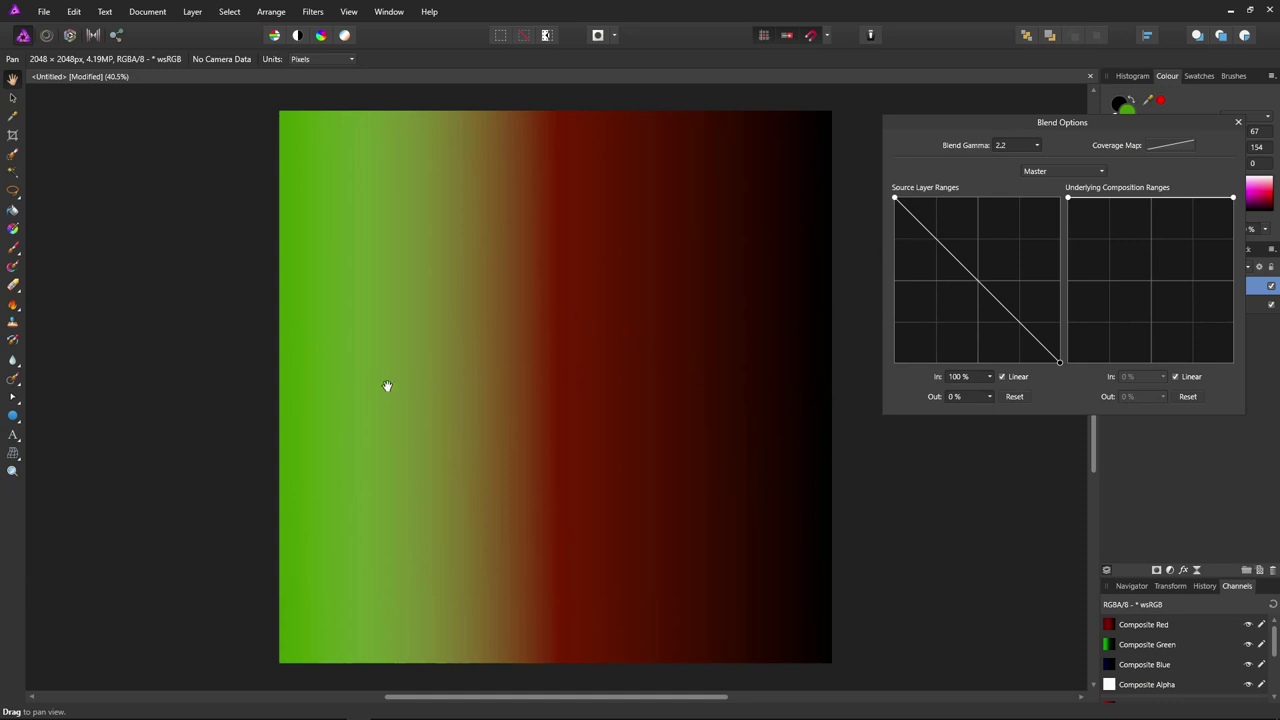
drag(1060, 363, 1080, 198)
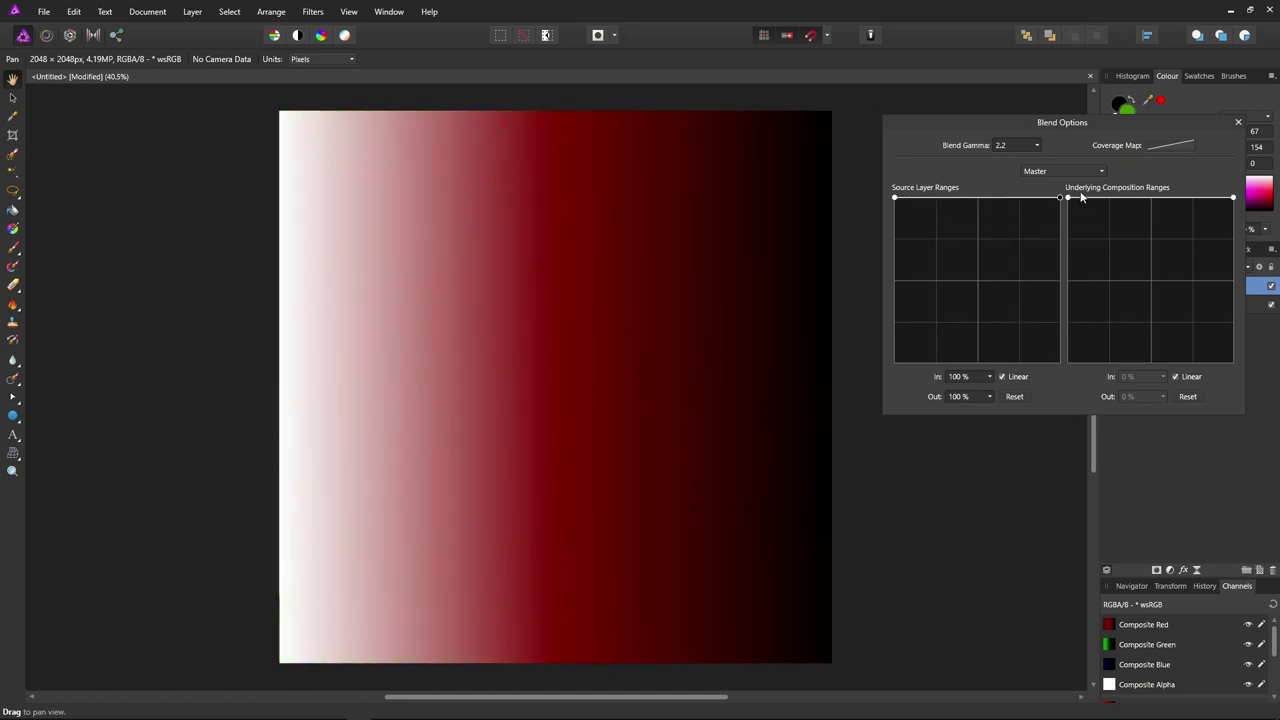
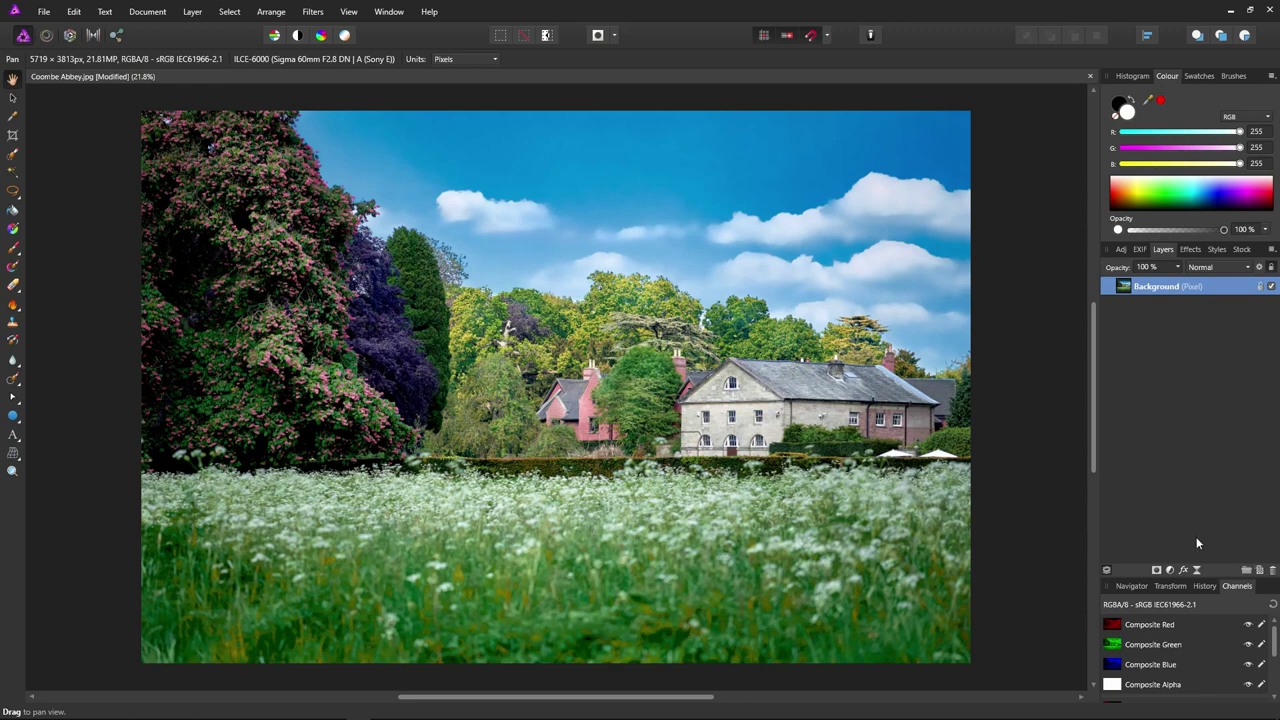
Add a Brightness and Contrast adjustment above the abbey photo's background and set its brightness to 27%.
click(1171, 572)
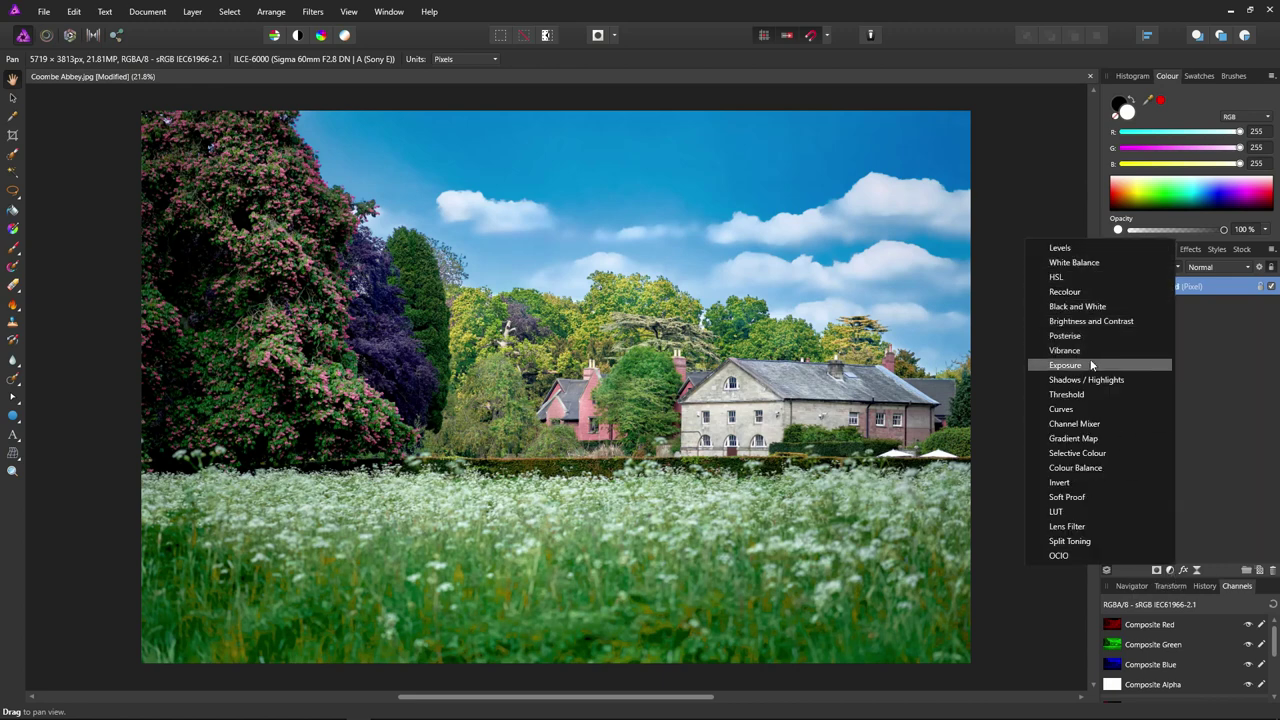
click(1090, 321)
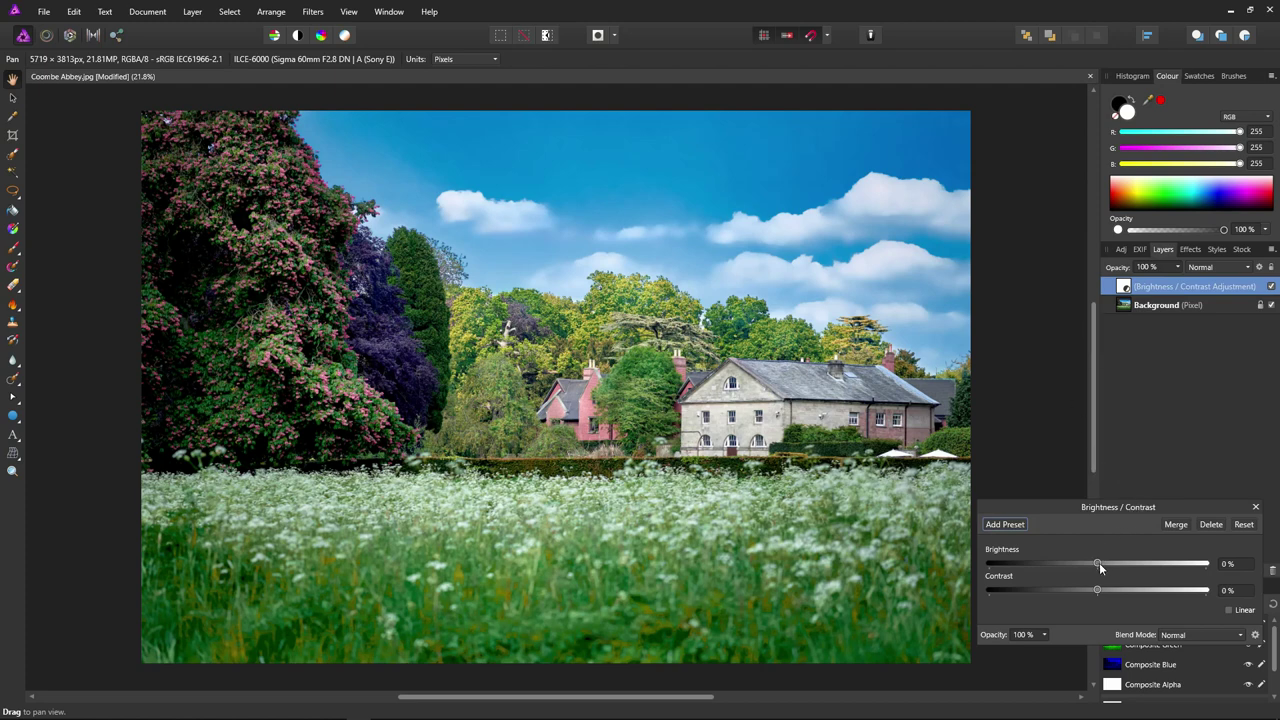
drag(1099, 562, 1127, 564)
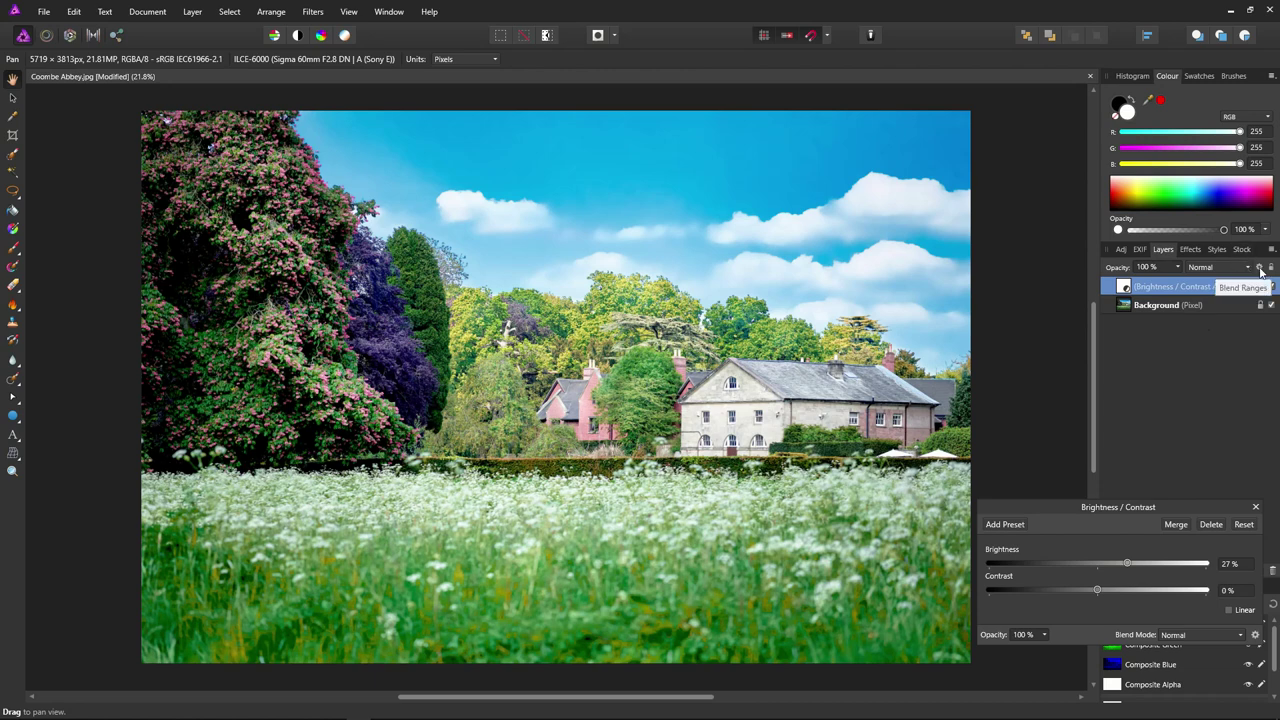
Limit the brightness adjustment to highlights with source range nodes at 65.5% input, 0% output and 80% input, 100% output.
click(1255, 636)
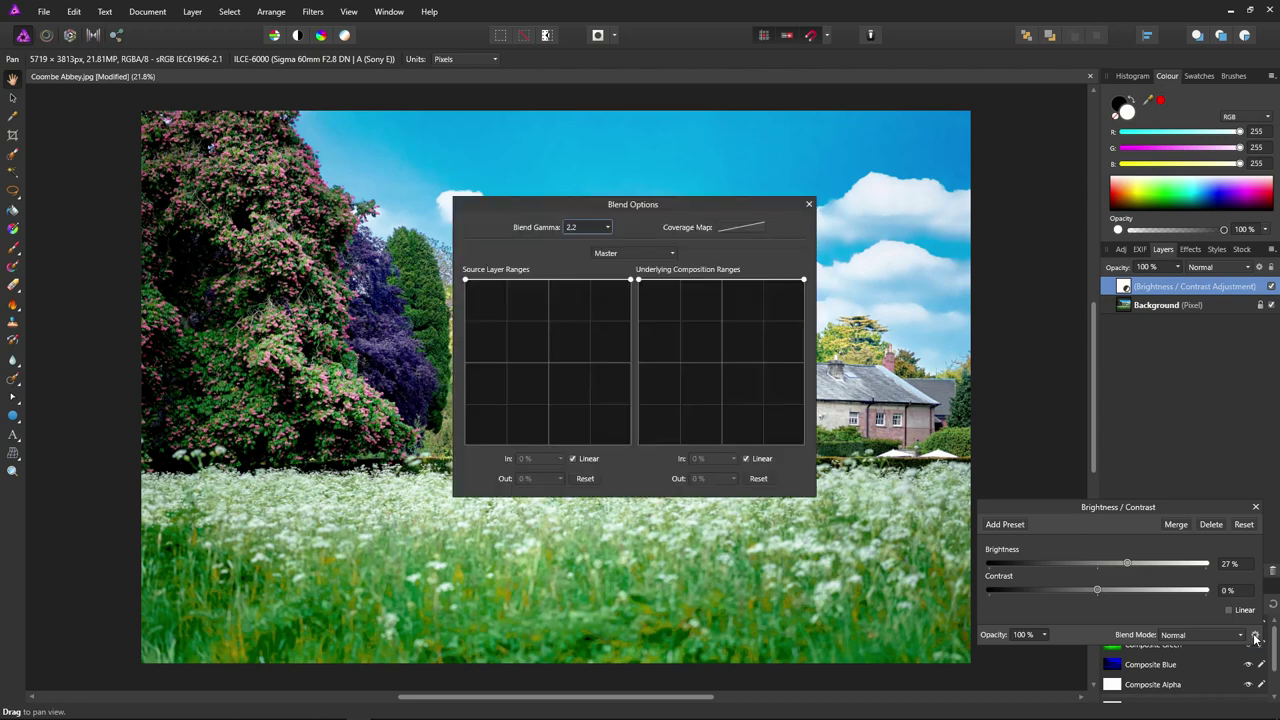
drag(690, 207, 1112, 94)
click(886, 171)
drag(887, 172, 1051, 336)
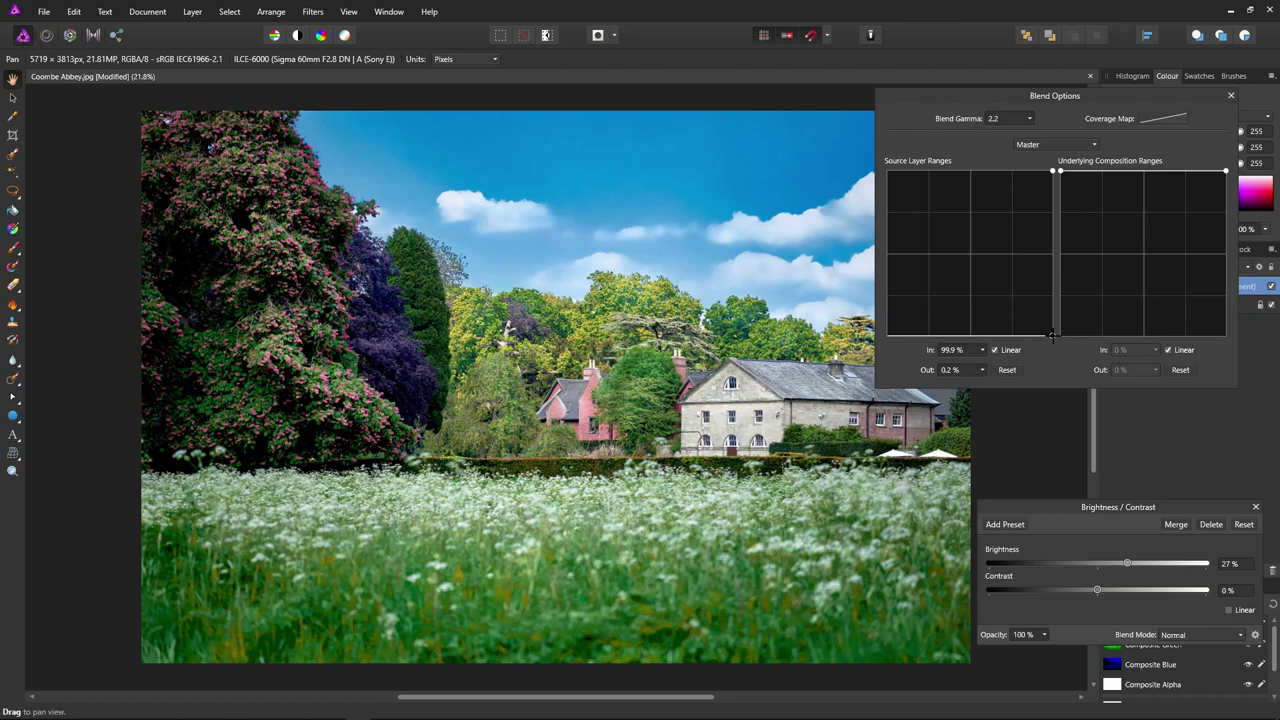
drag(1052, 336, 994, 338)
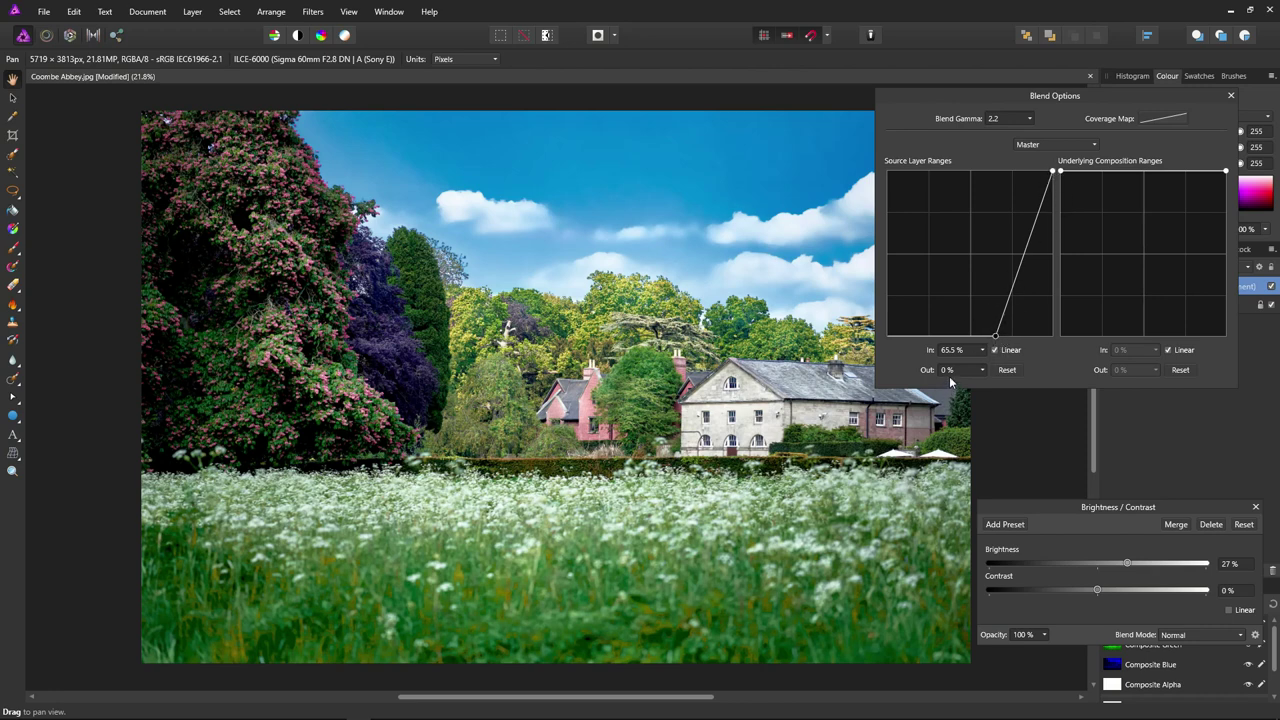
drag(1051, 168, 1019, 171)
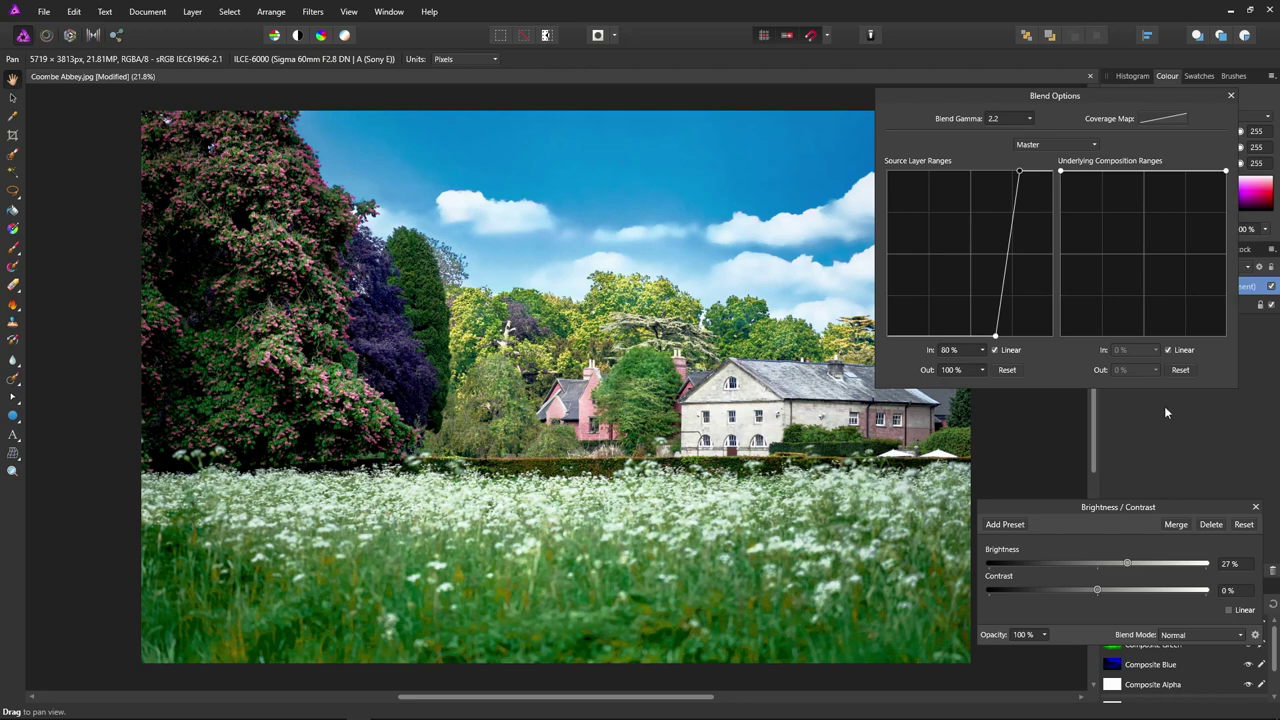
Move the blend options clear of the layer list and toggle the brightness adjustment repeatedly to compare before and after.
drag(1124, 98, 861, 50)
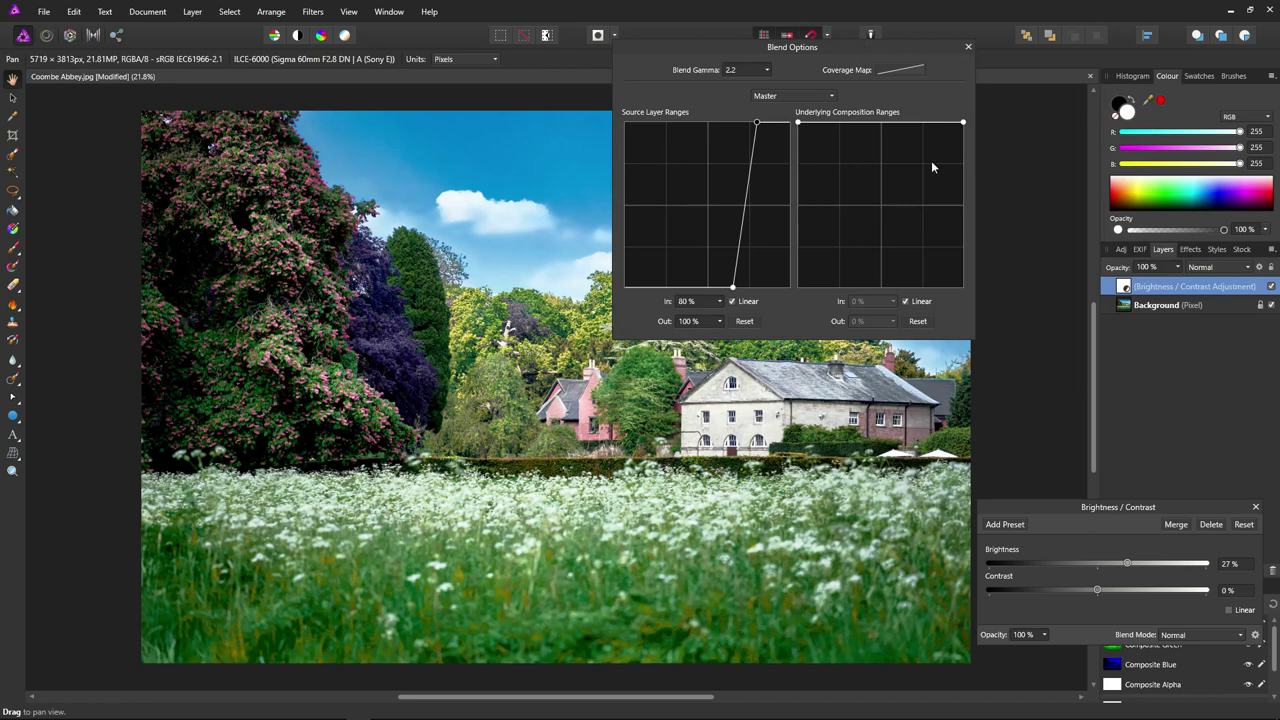
click(1271, 288)
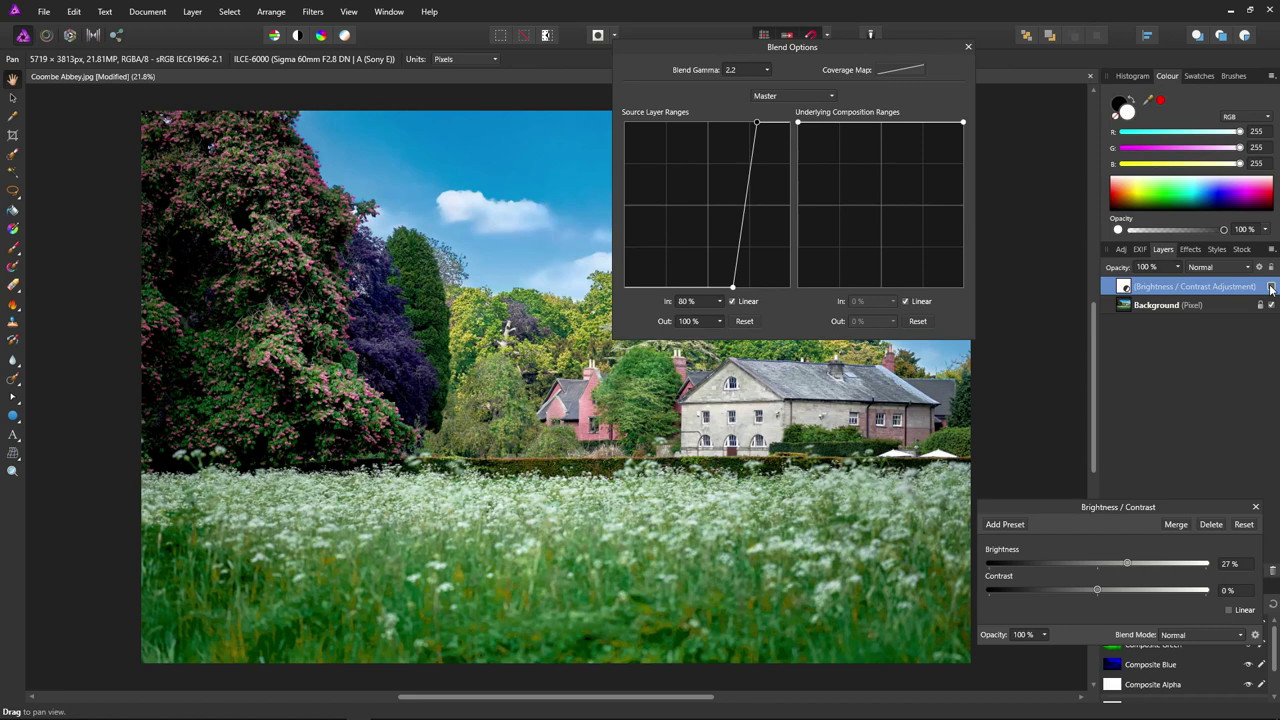
click(1271, 288)
click(1271, 288)
click(1271, 288)
click(1271, 288)
click(1271, 288)
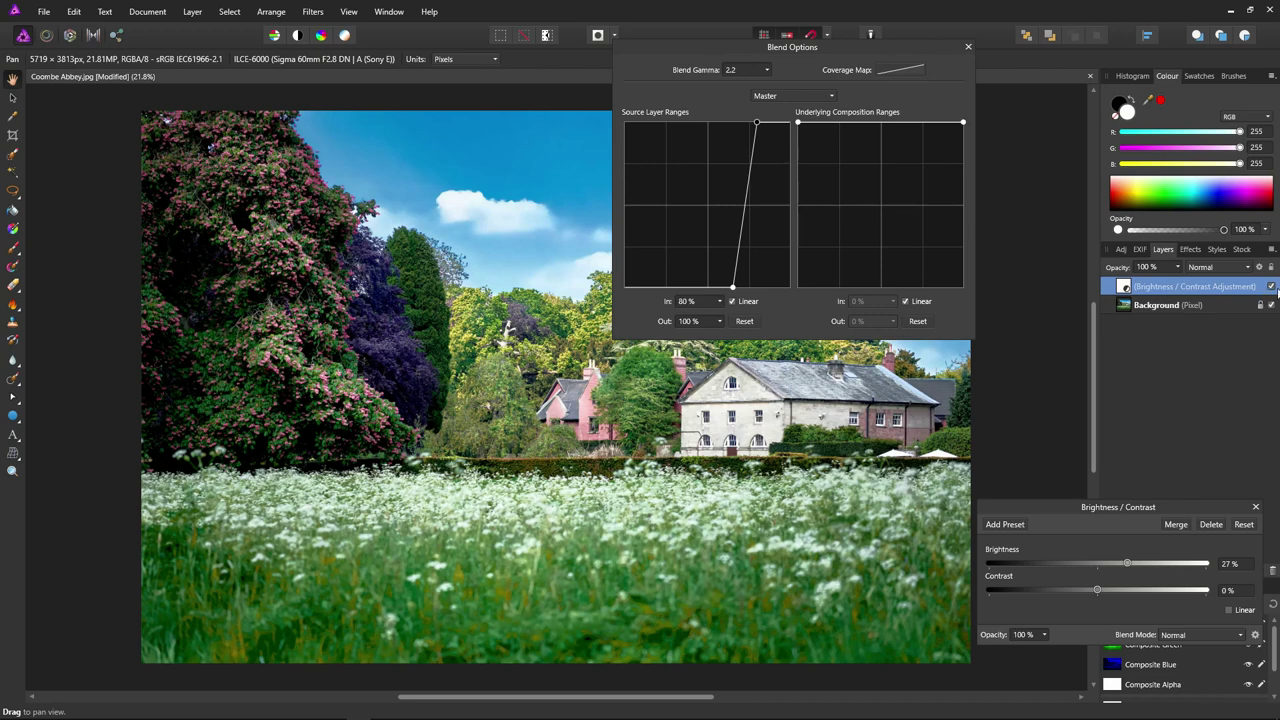
click(1271, 288)
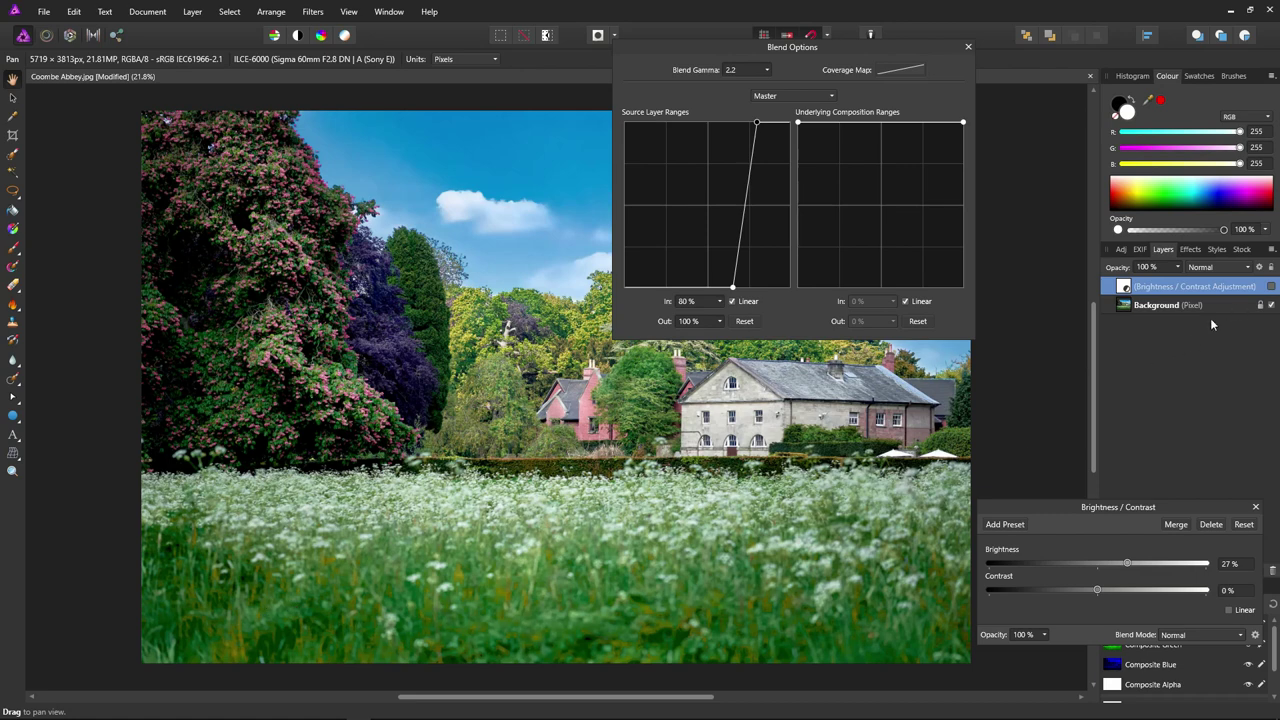
click(1272, 287)
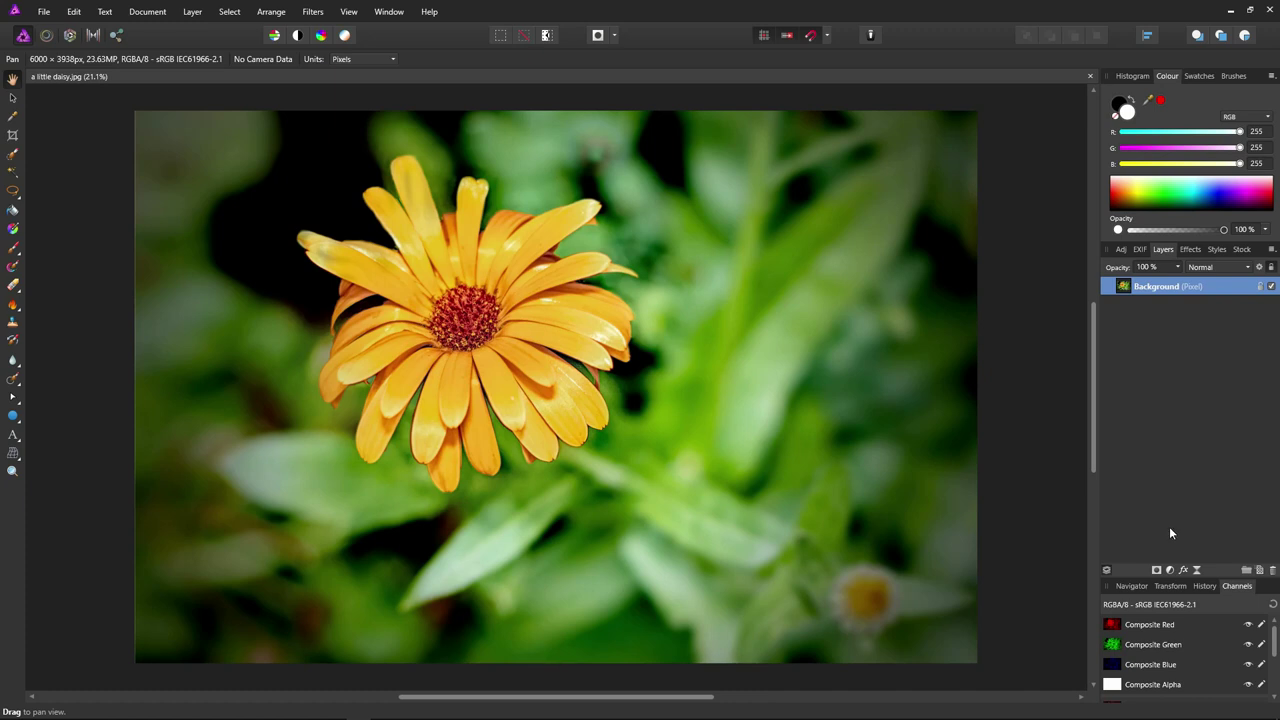
Add an HSL adjustment above the daisy photo's background and shift the hue of the Yellows by 22.4°.
click(1171, 569)
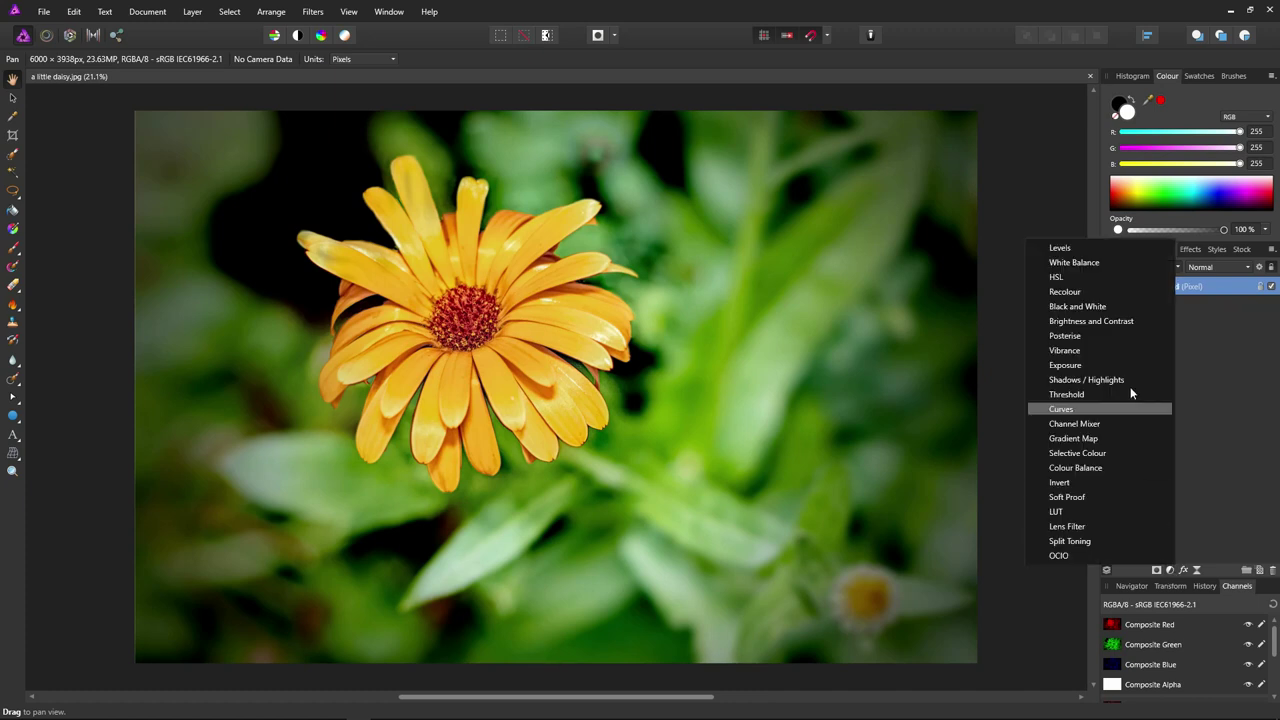
click(1076, 275)
drag(887, 478, 965, 350)
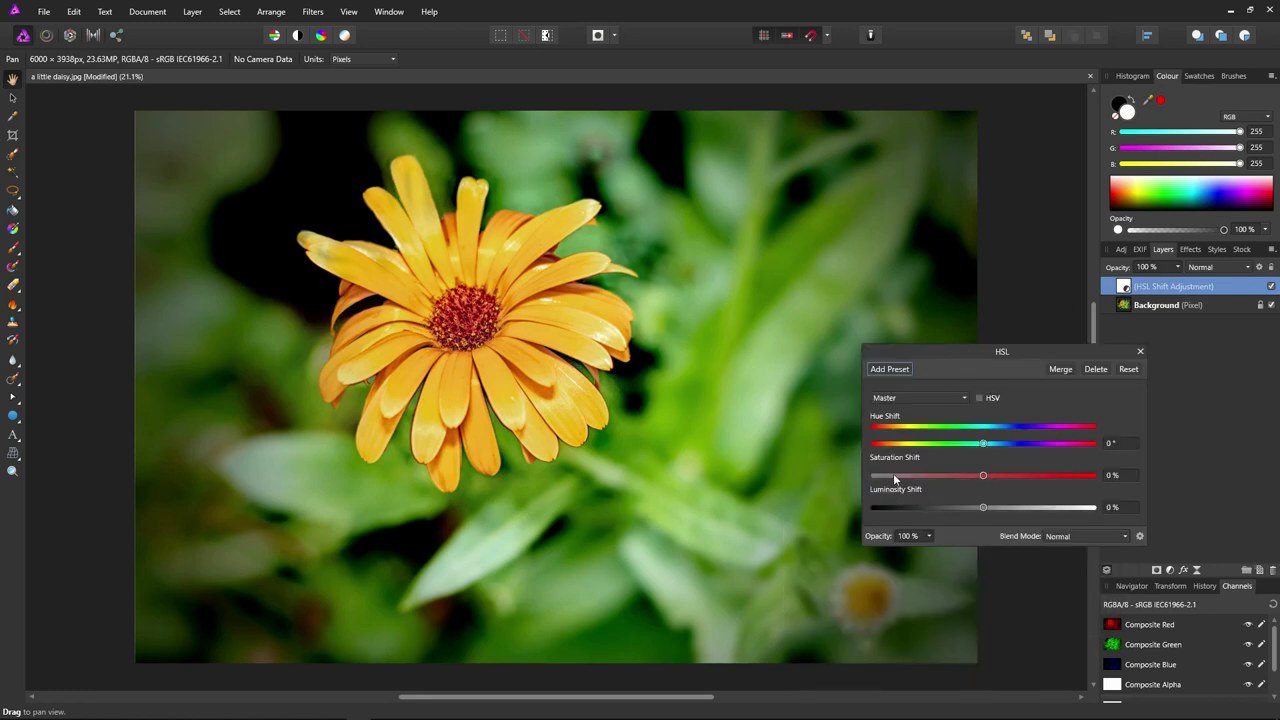
click(931, 401)
click(924, 445)
drag(982, 446, 997, 449)
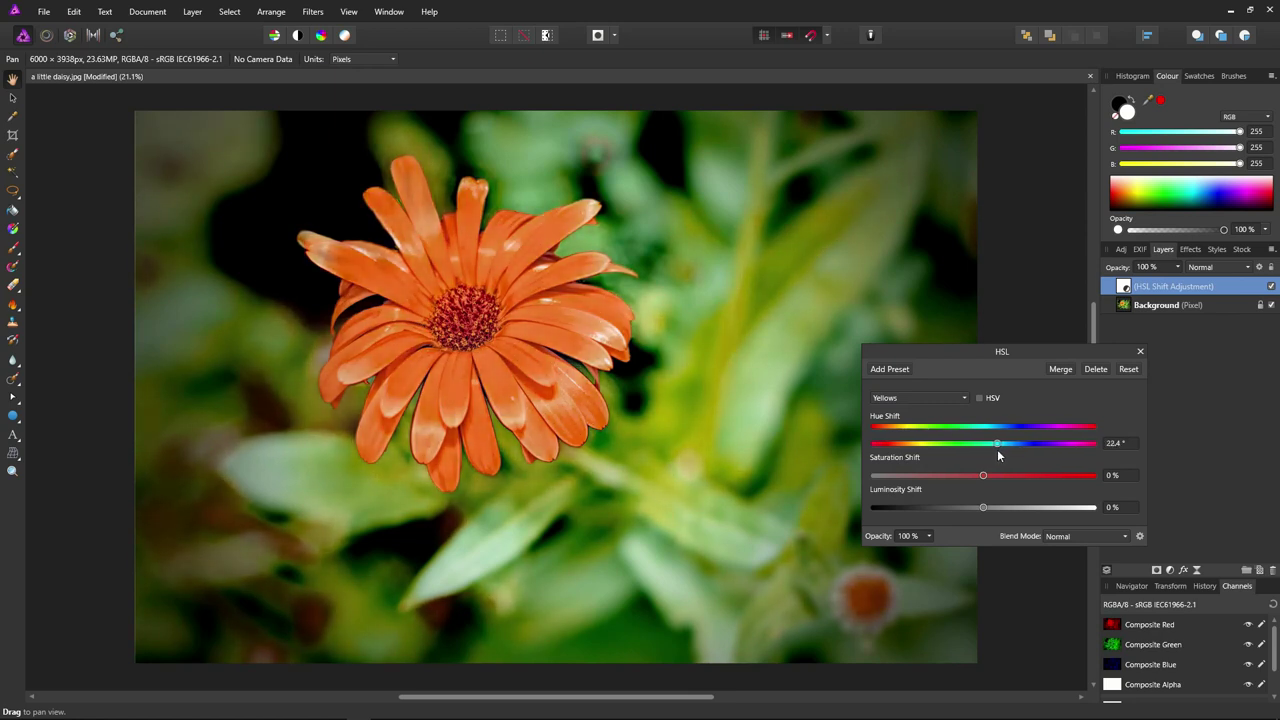
Open the HSL adjustment's blend options clear of the flower and set the source highlight node to 62.2% input, 0% output.
drag(1008, 352, 943, 444)
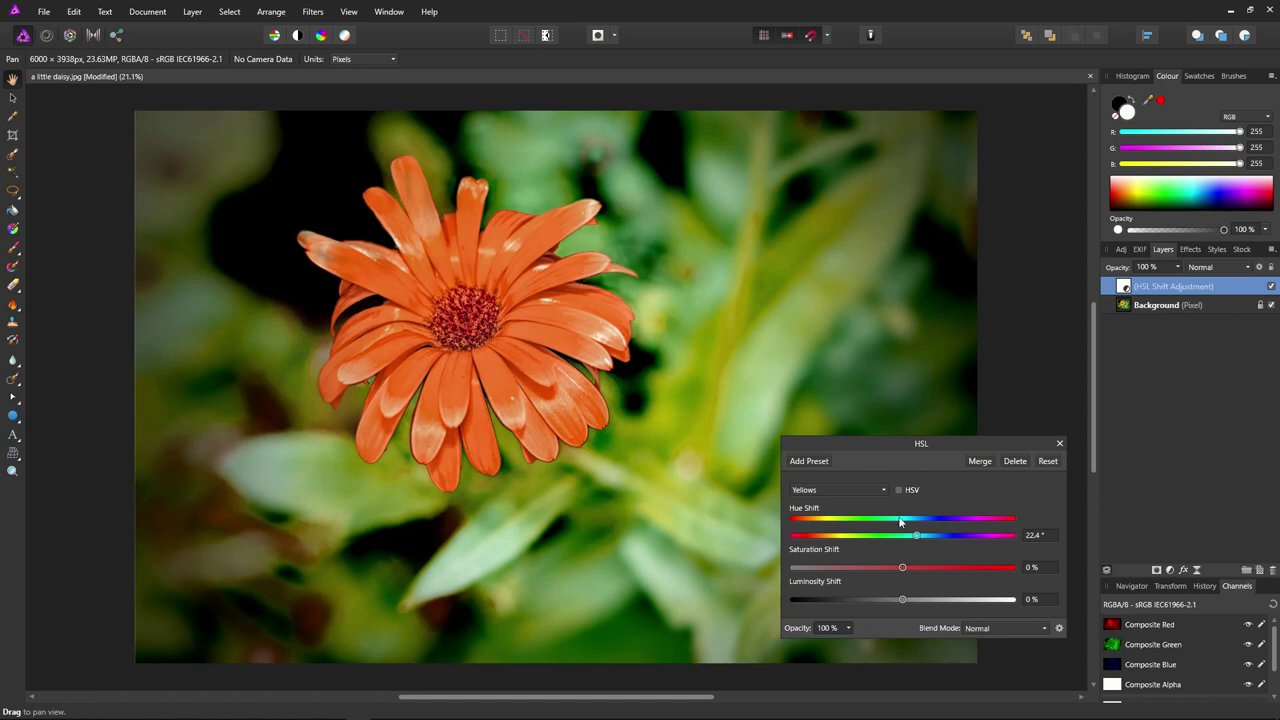
click(1059, 629)
drag(633, 204, 981, 121)
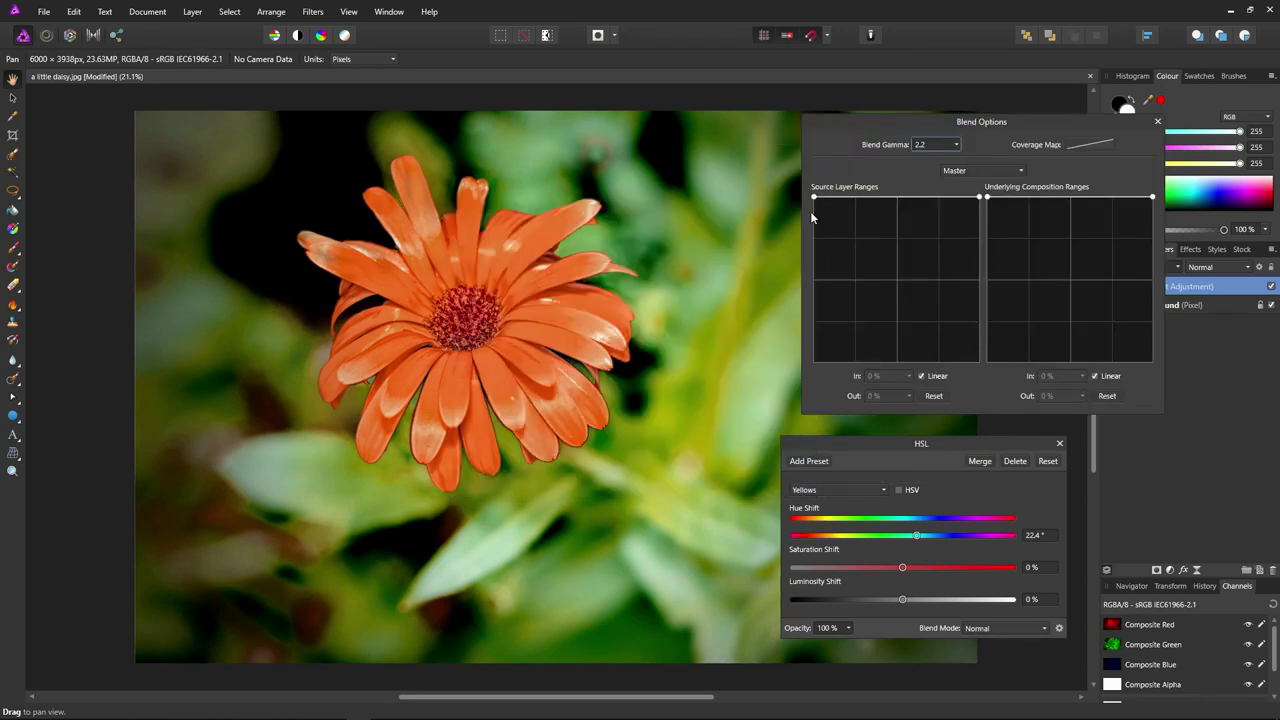
drag(980, 197, 918, 377)
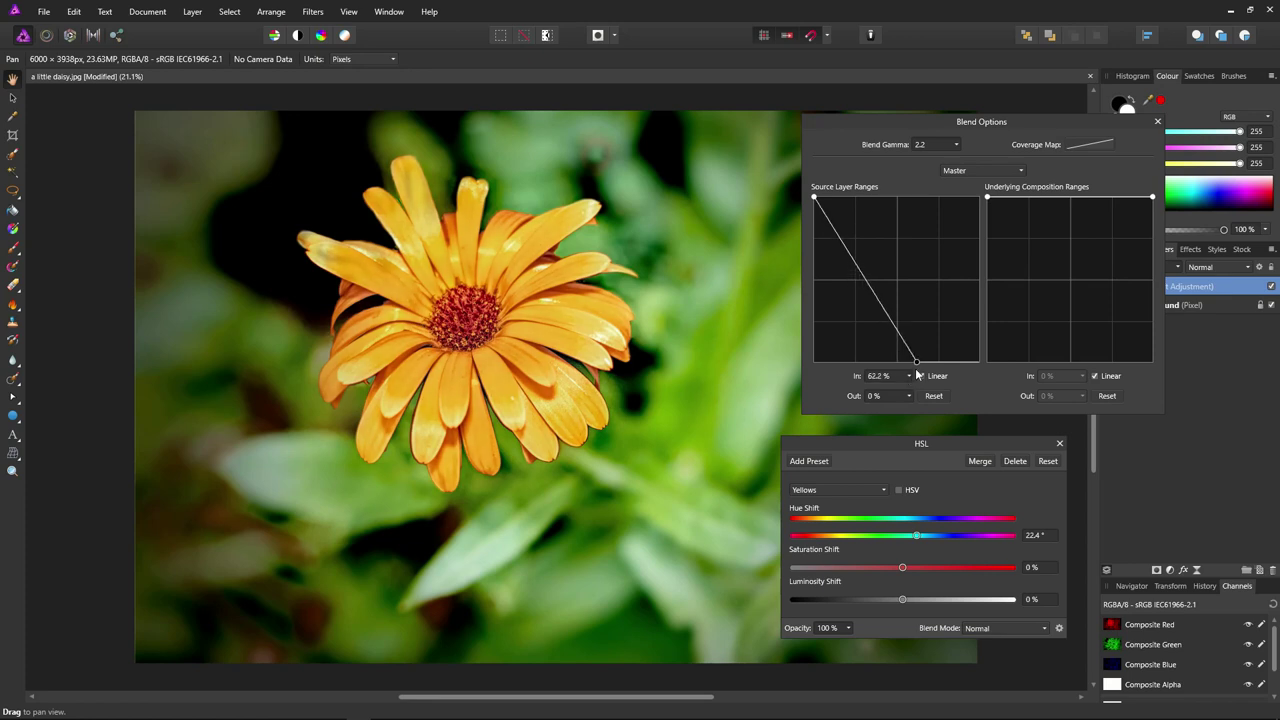
Steepen the source range by moving the shadow node inward at 100% output, add a node at 59.8% input, 0.6% output, and hide the adjustment.
click(815, 199)
drag(815, 199, 888, 199)
click(917, 363)
drag(916, 361, 913, 363)
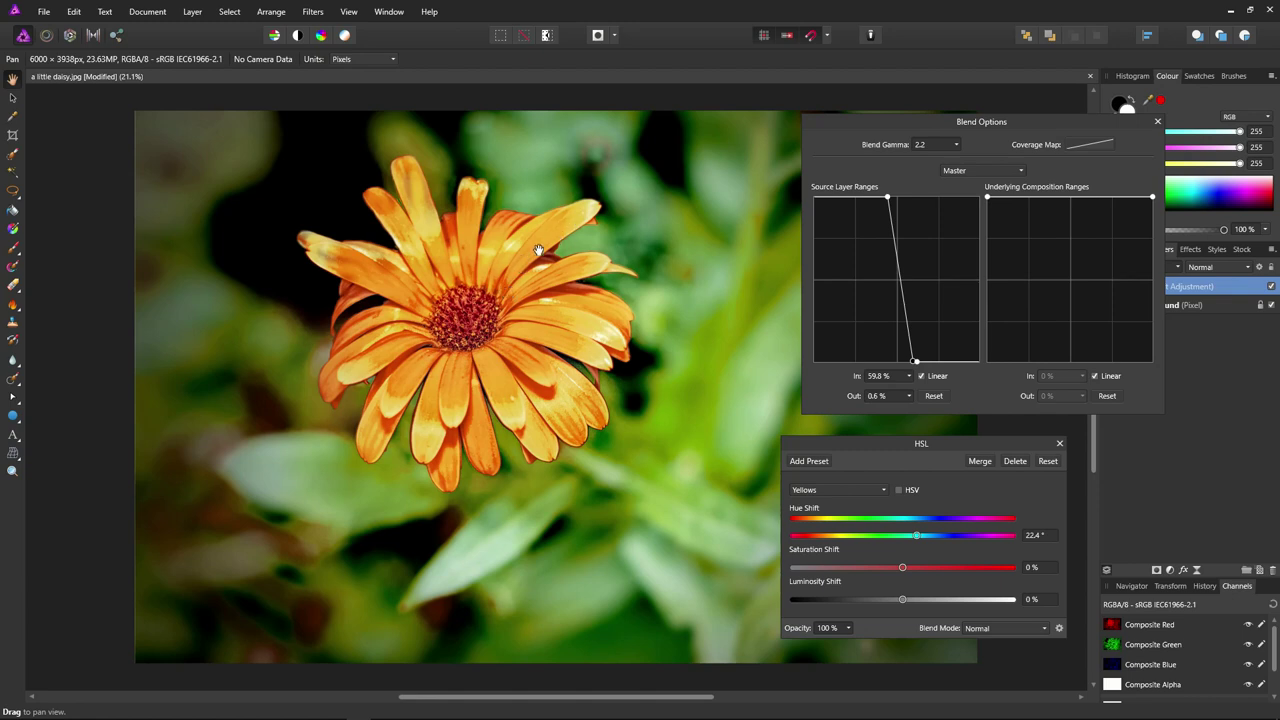
click(1271, 287)
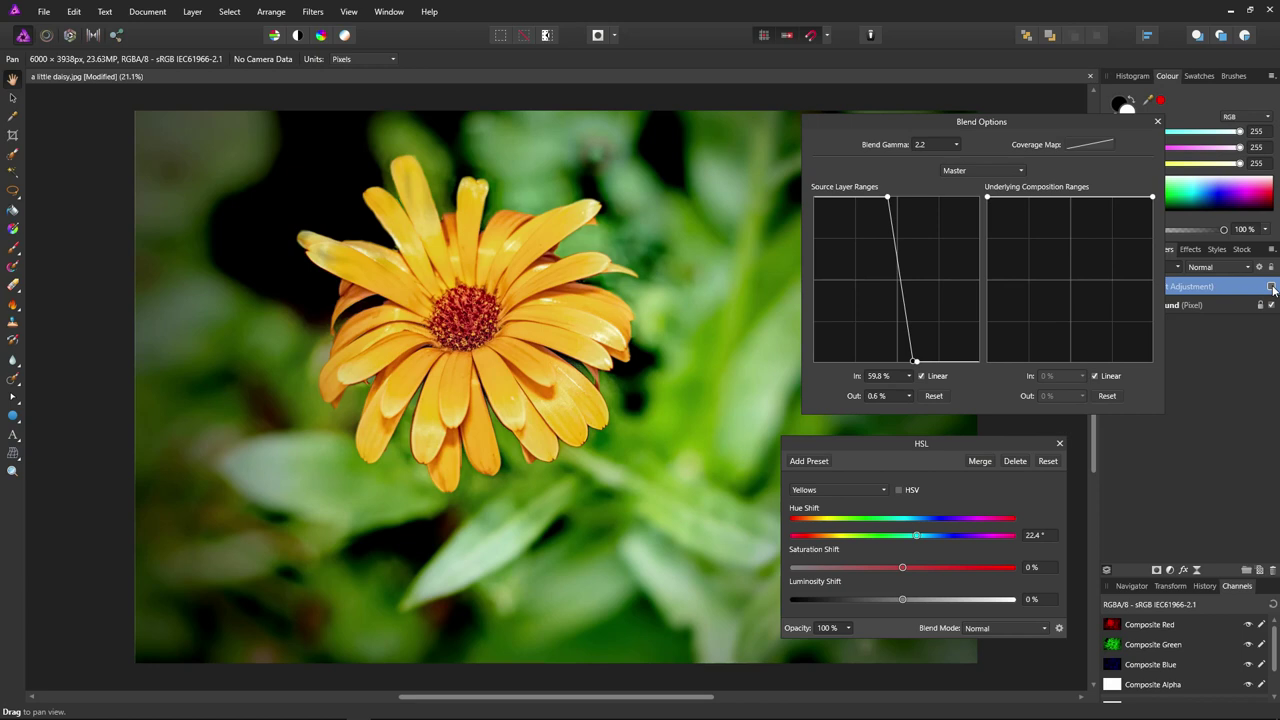
Toggle the HSL adjustment's visibility to compare the daisy photo before and after.
click(1271, 287)
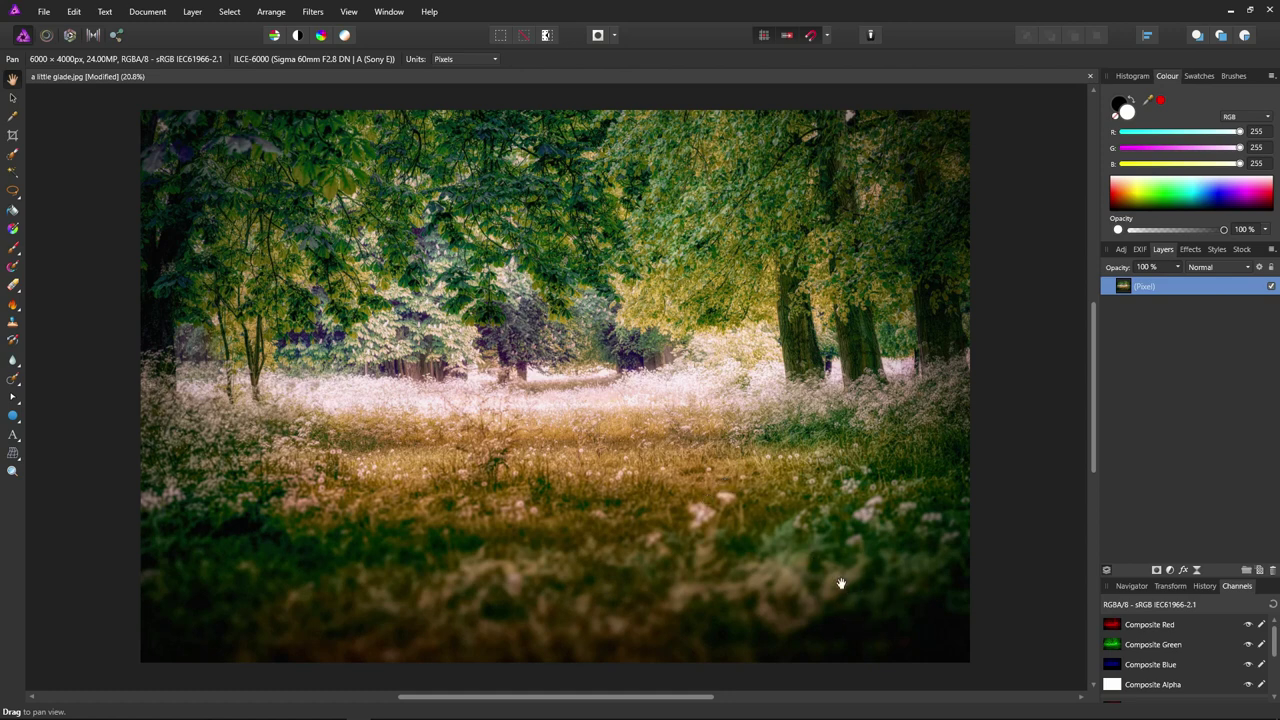
Examine the noise in the dark foreground of the glade photo and compare it with the brighter grass and blossoms.
scroll(846, 589, up, 10)
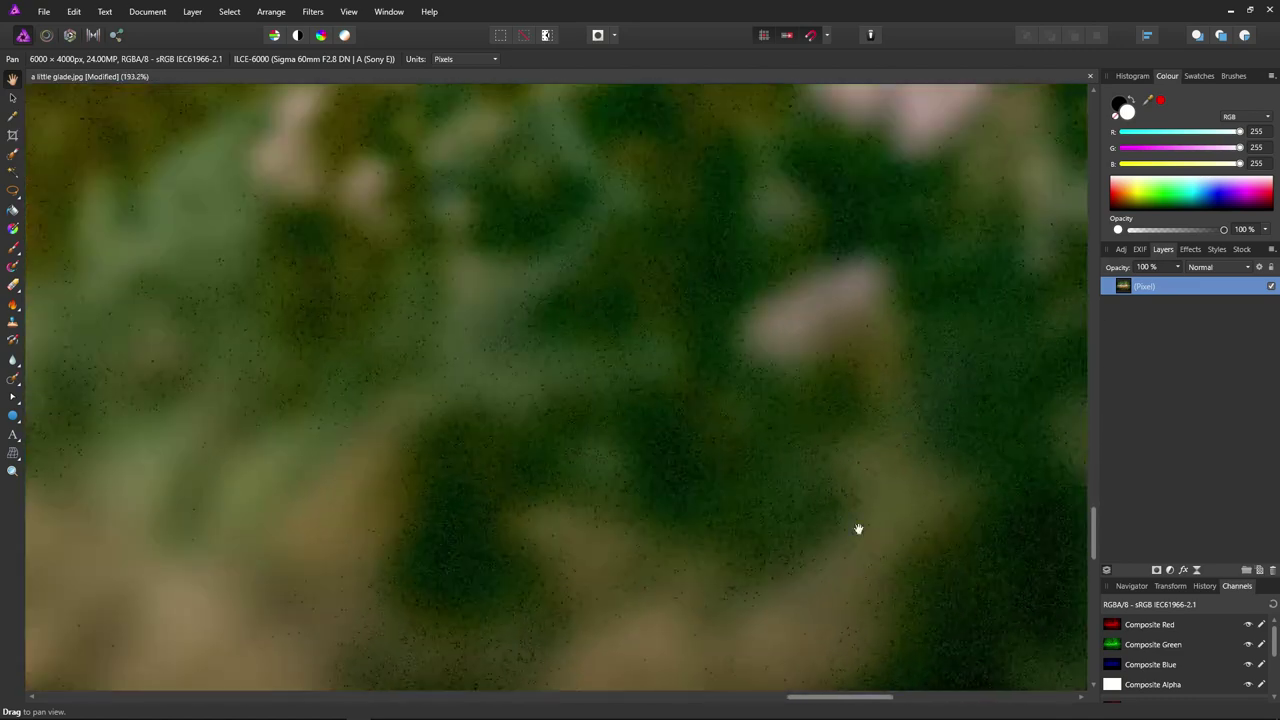
drag(858, 528, 803, 574)
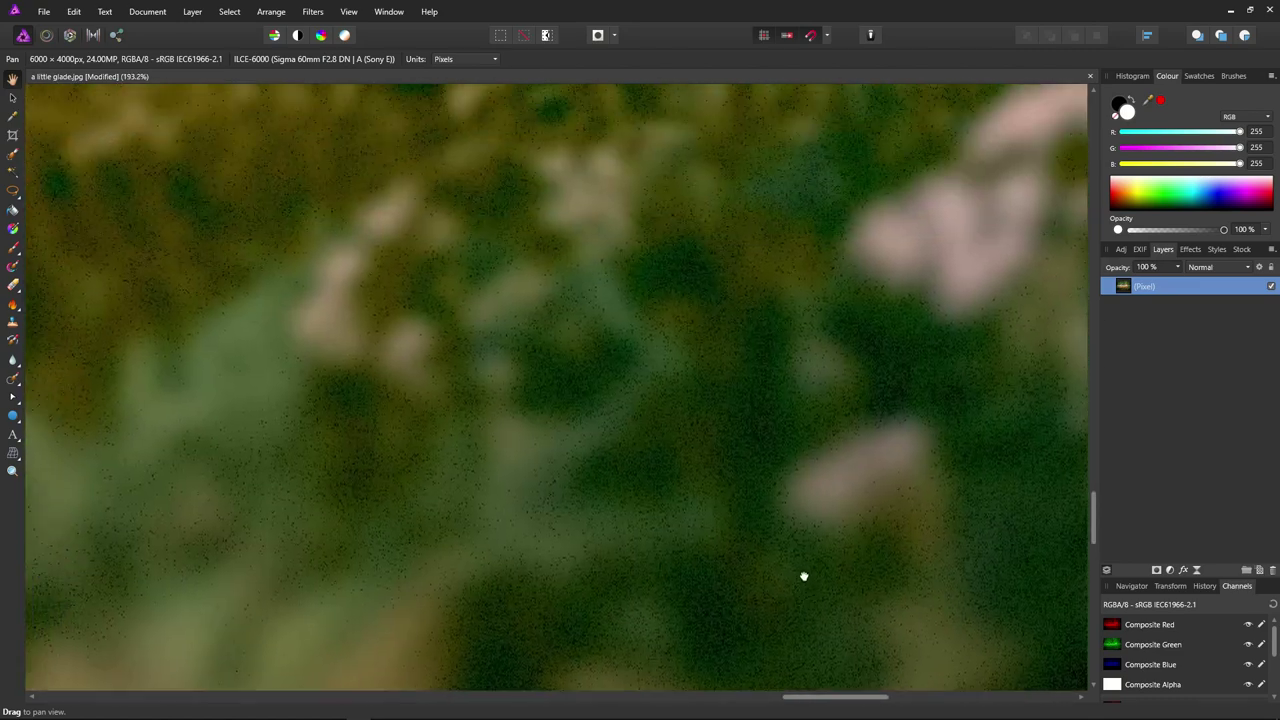
drag(969, 640, 405, 299)
scroll(803, 483, down, 5)
scroll(831, 500, down, 10)
scroll(831, 500, right, 8)
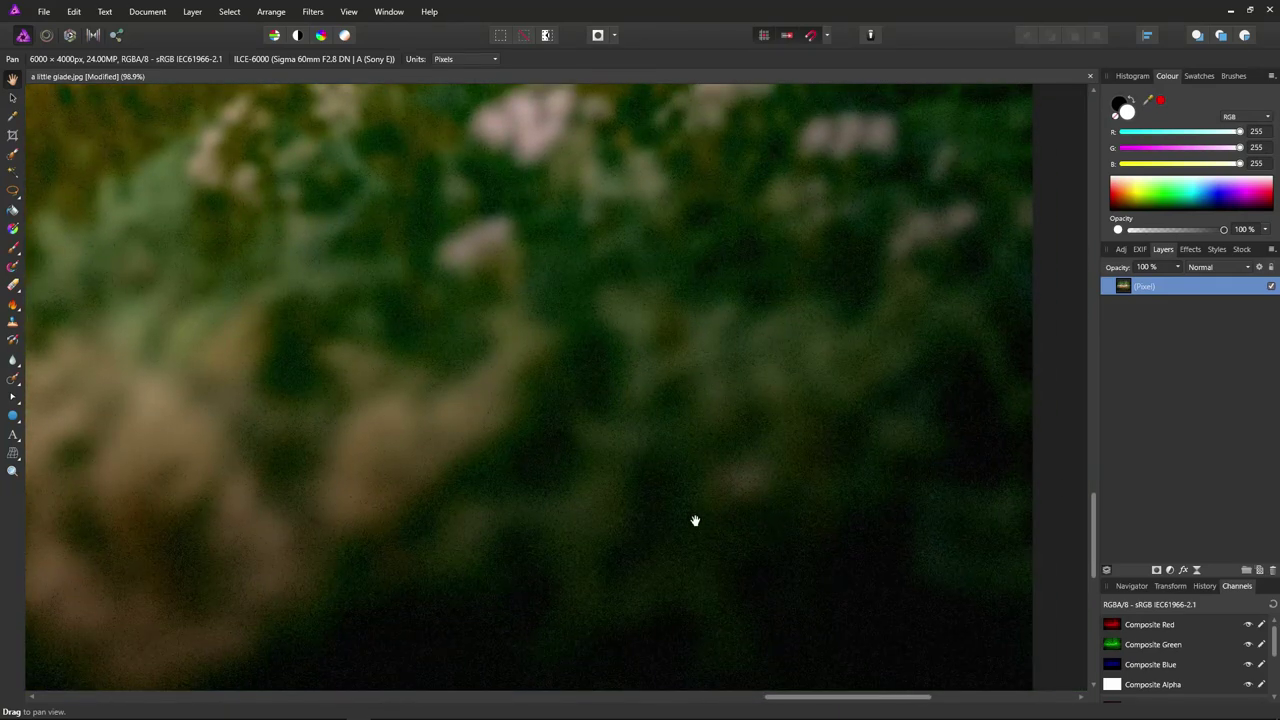
drag(526, 274, 764, 544)
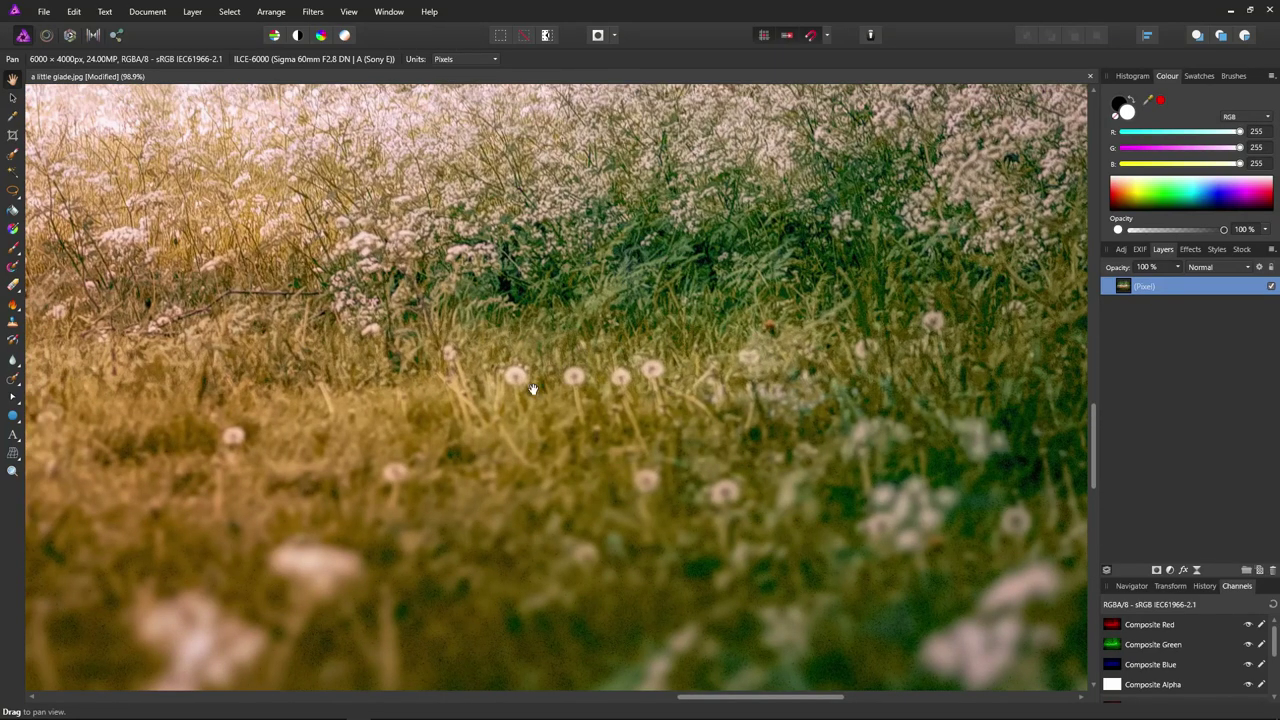
drag(814, 525, 723, 489)
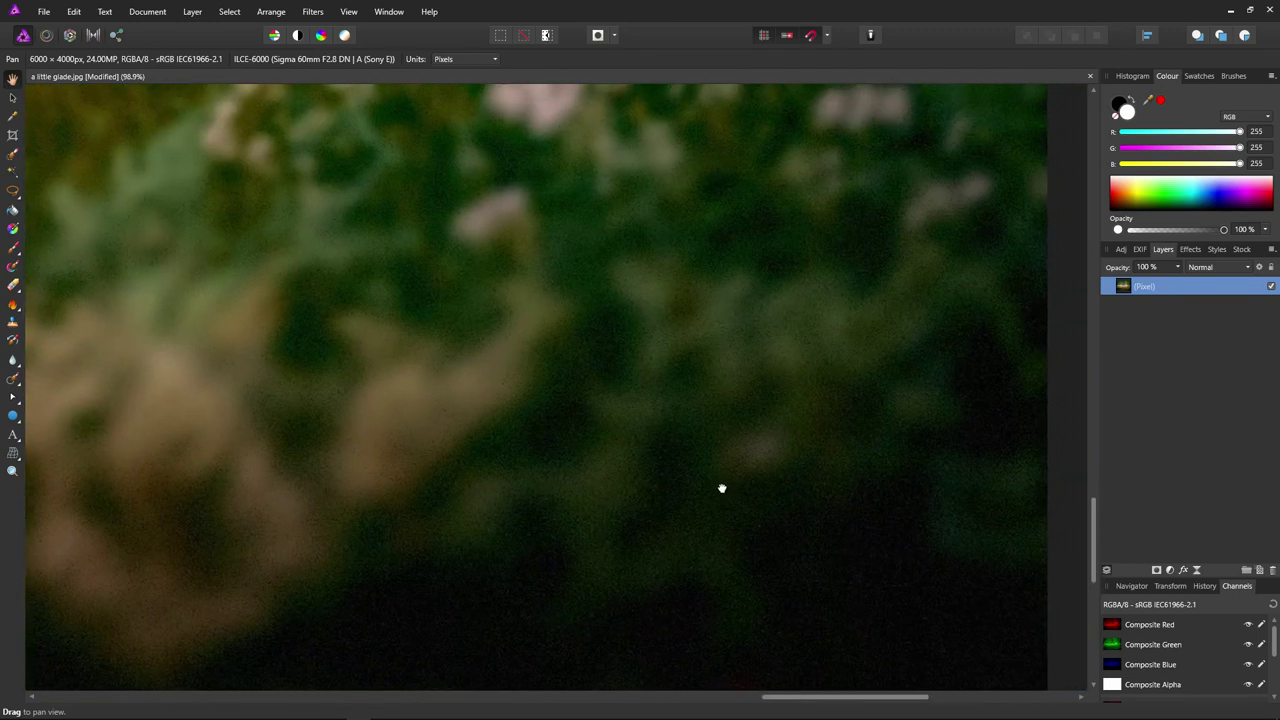
Add a live Gaussian Blur filter to the glade photo with a radius of 4.8 px.
click(1196, 572)
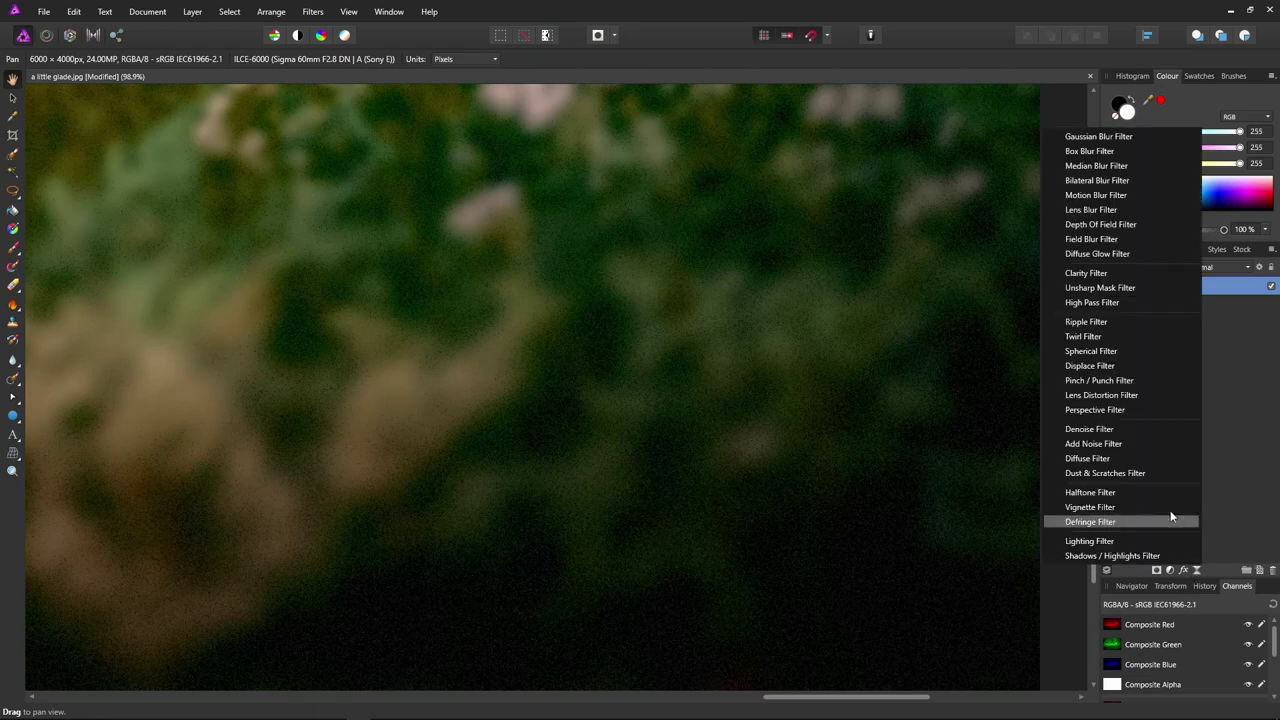
click(1094, 137)
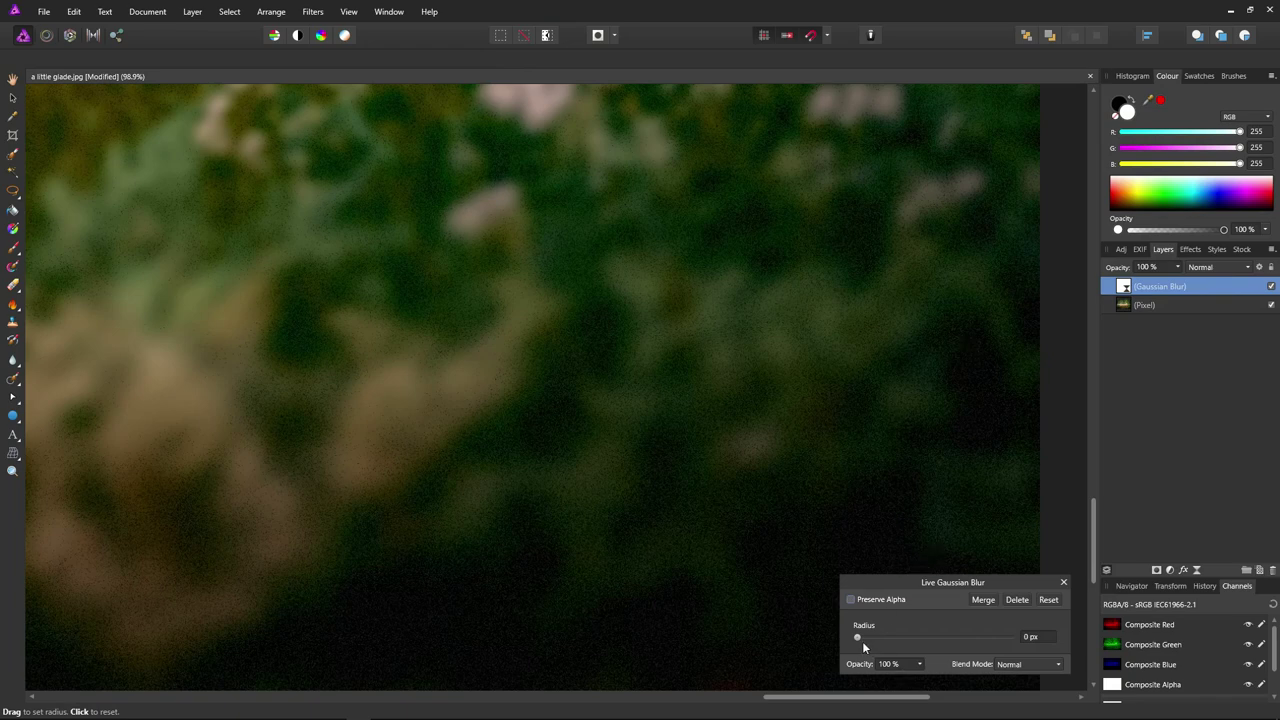
drag(859, 639, 906, 660)
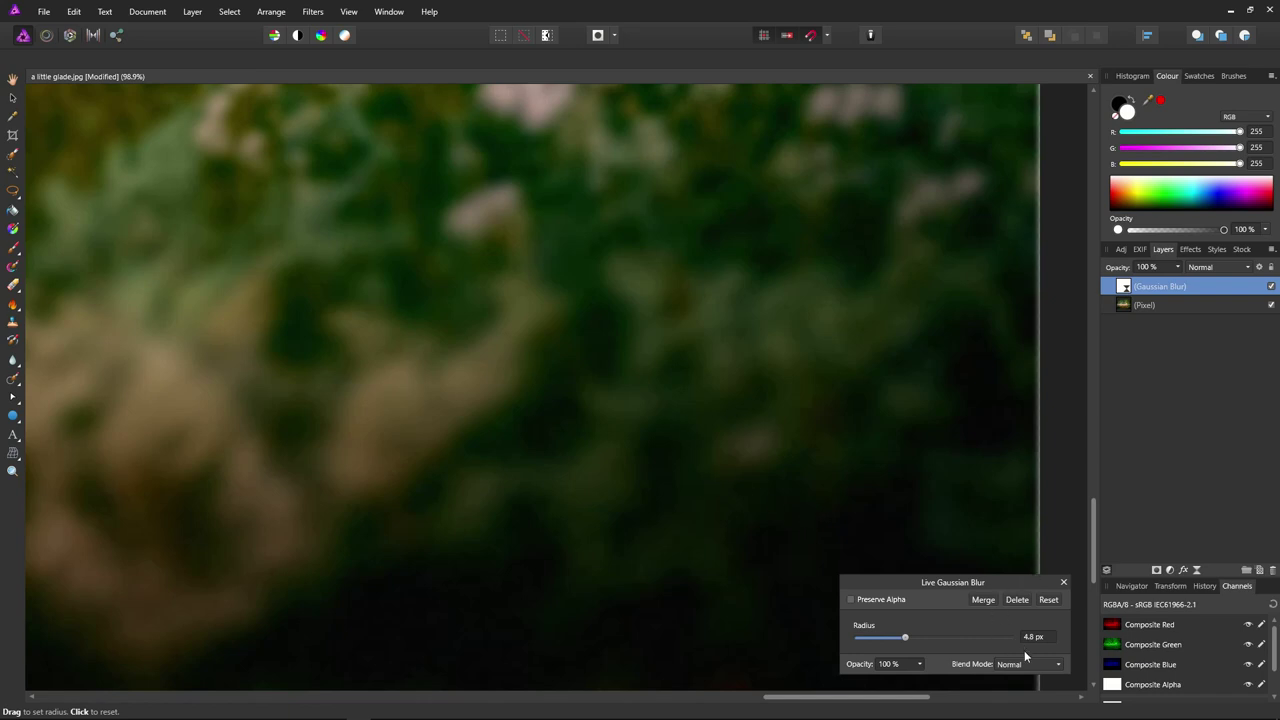
Open the blur's blend options clear of the photo's dark area and set the source highlight node to 29.1% input, 0% output.
click(1259, 268)
drag(686, 204, 1086, 204)
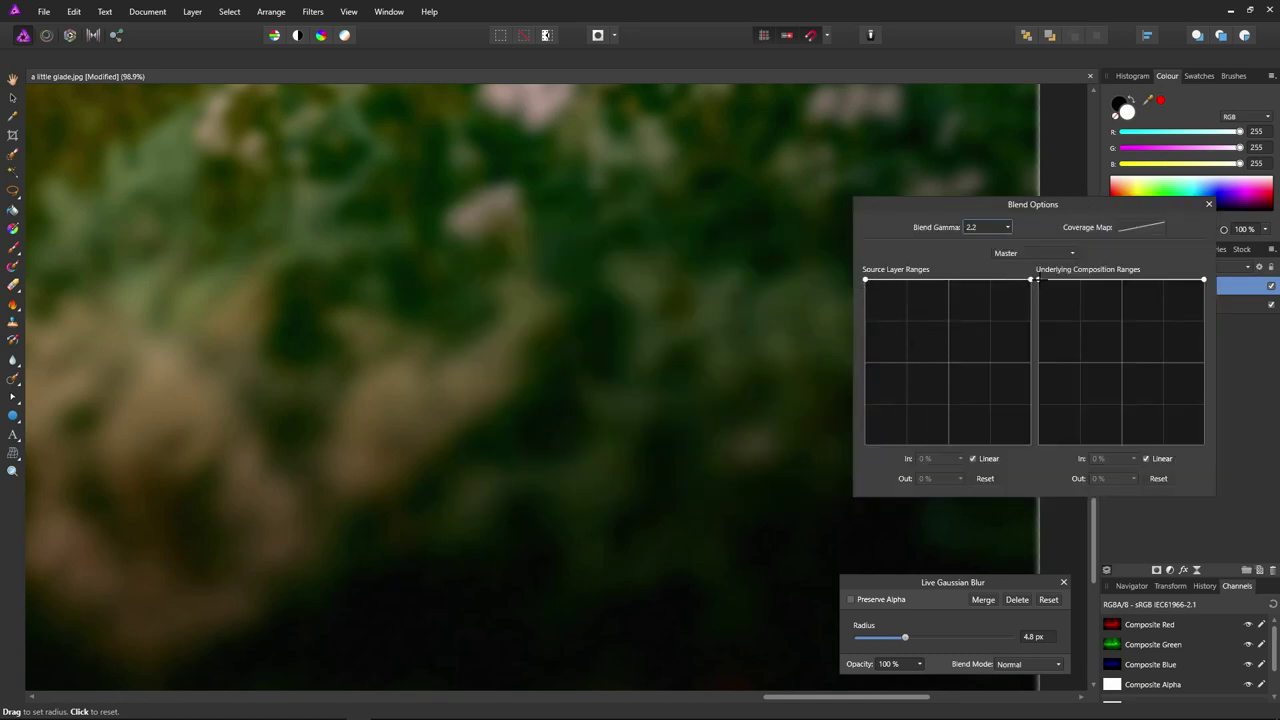
drag(1030, 279, 867, 457)
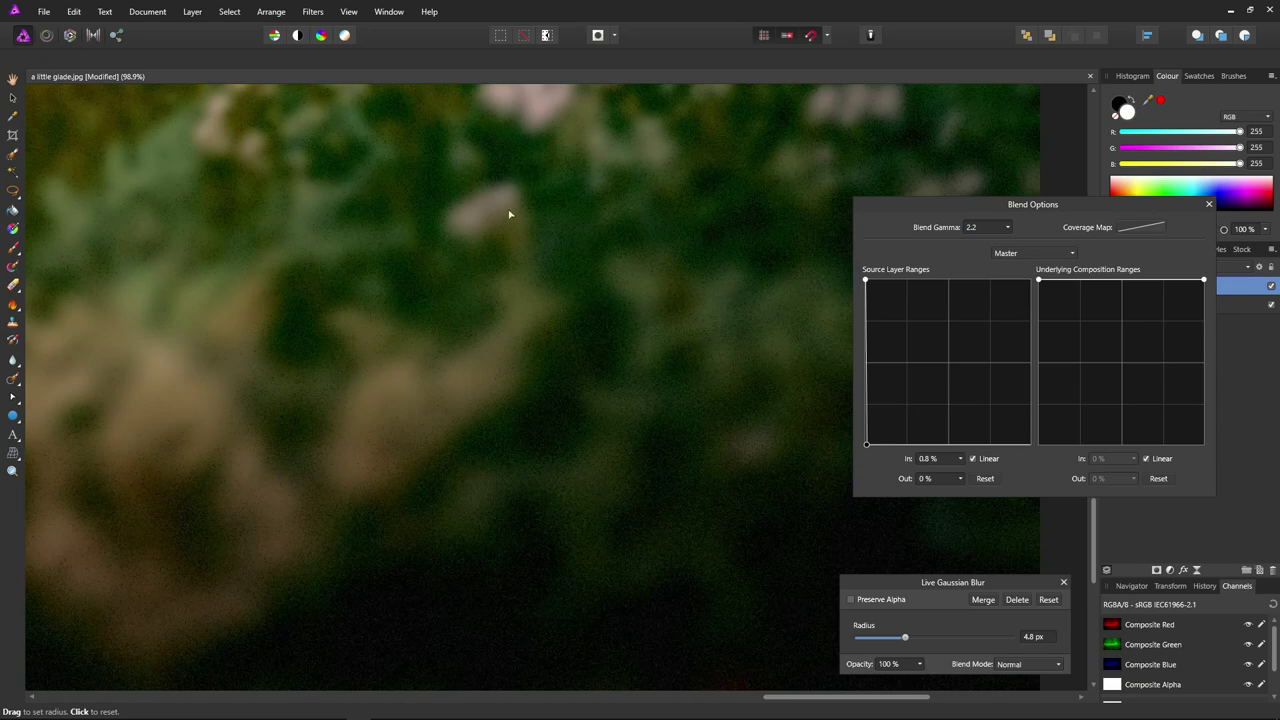
drag(867, 446, 914, 457)
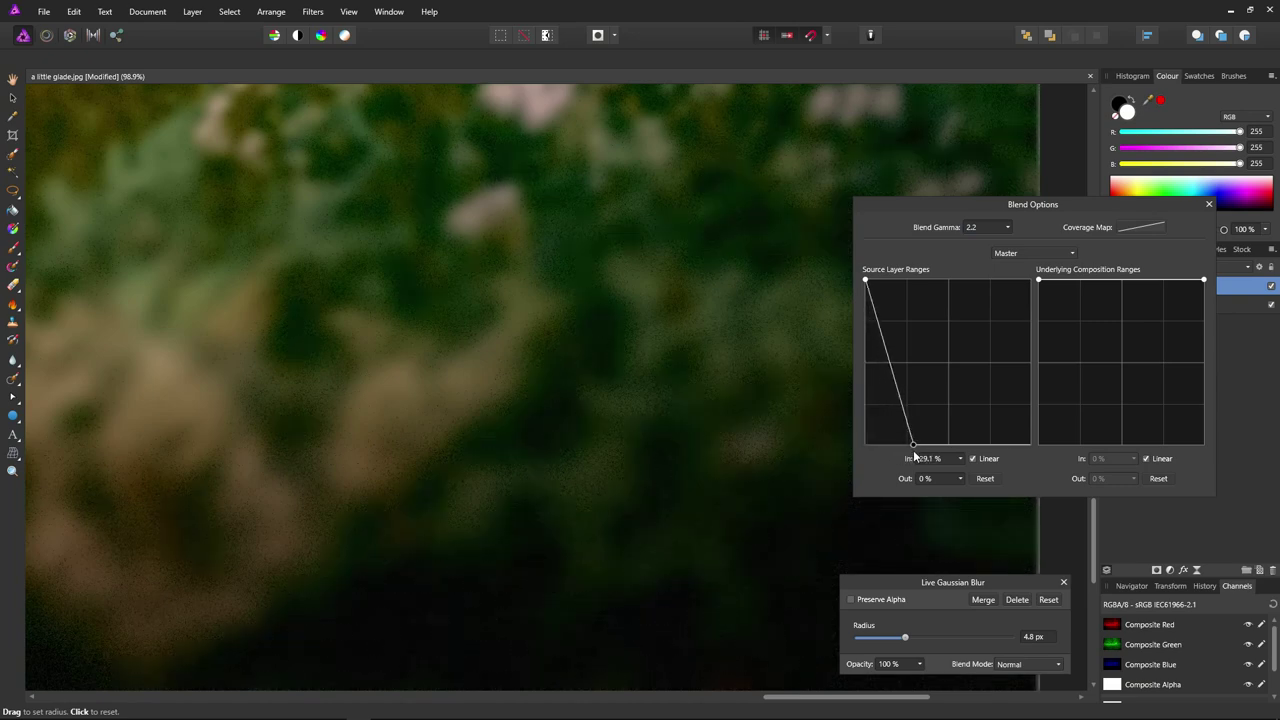
Move the source shadow node to 26.5% input, 100% output, shift the 0% output node slightly toward the highlights, and close both dialogs.
drag(866, 280, 910, 282)
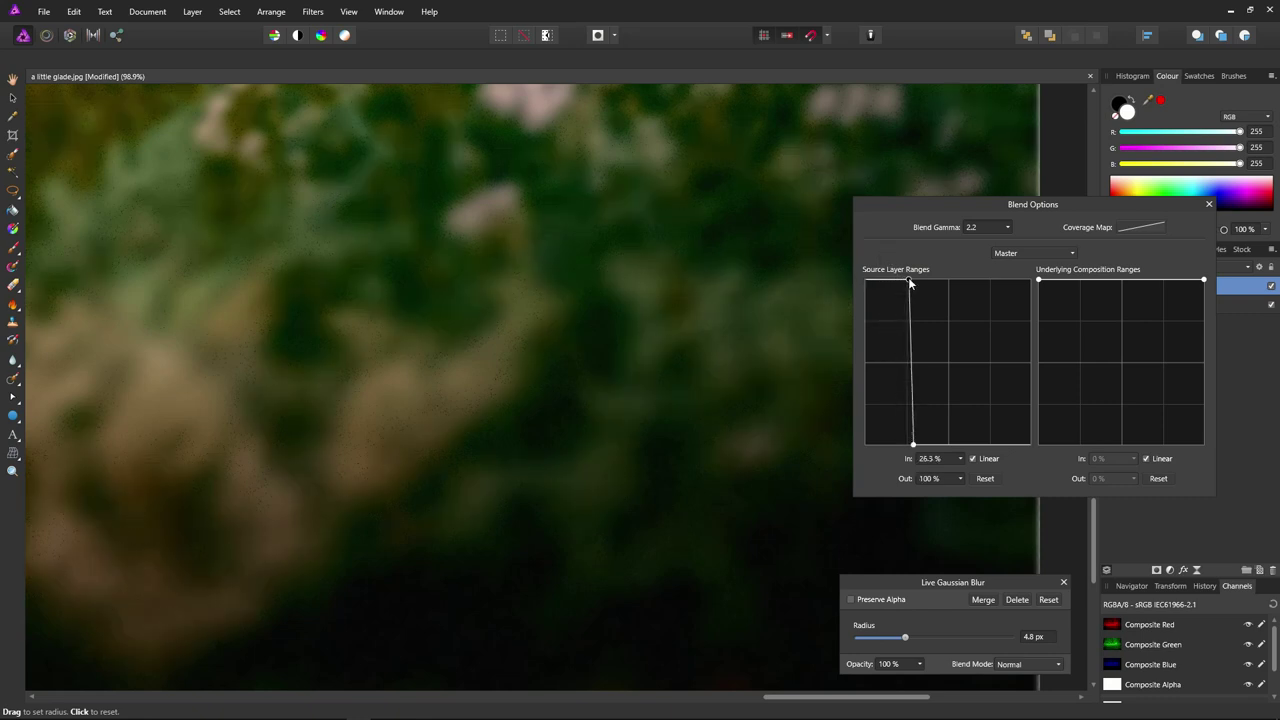
drag(913, 444, 927, 446)
click(1208, 204)
click(1064, 582)
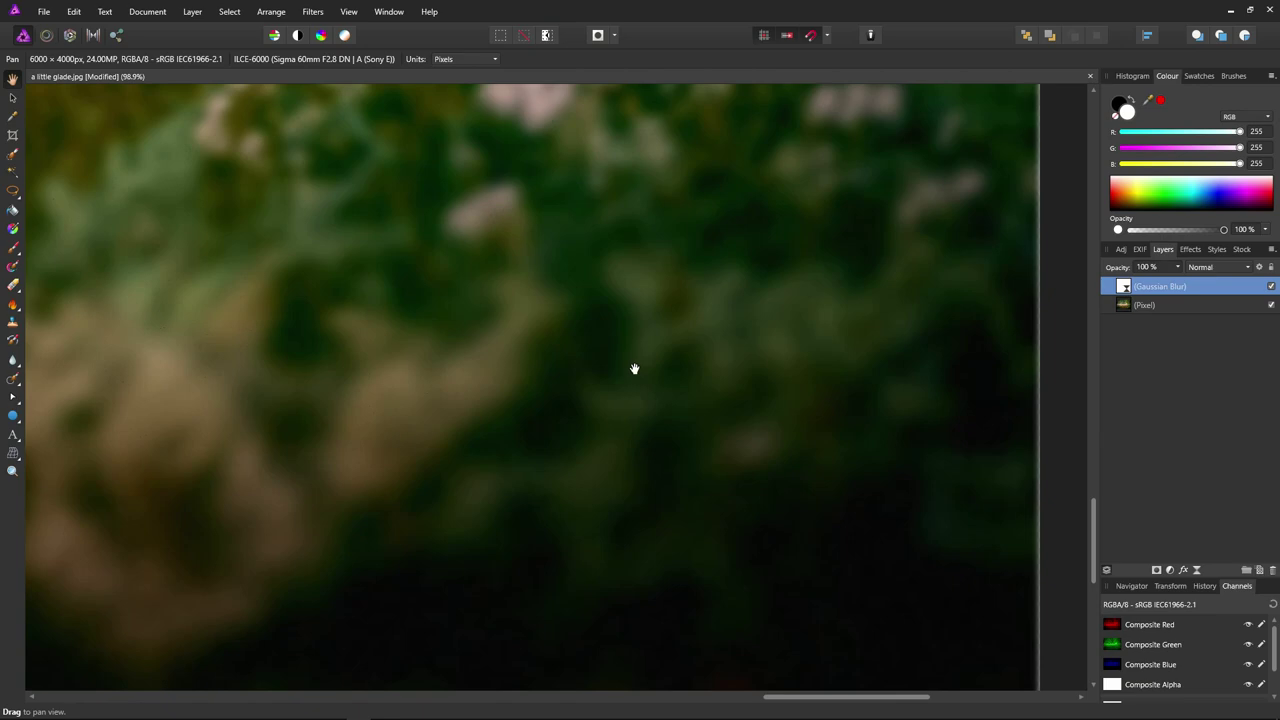
Examine the glade photo's bright grass, blossoms and dark foreground to judge which tones the Gaussian blur affects.
scroll(632, 368, down, 6)
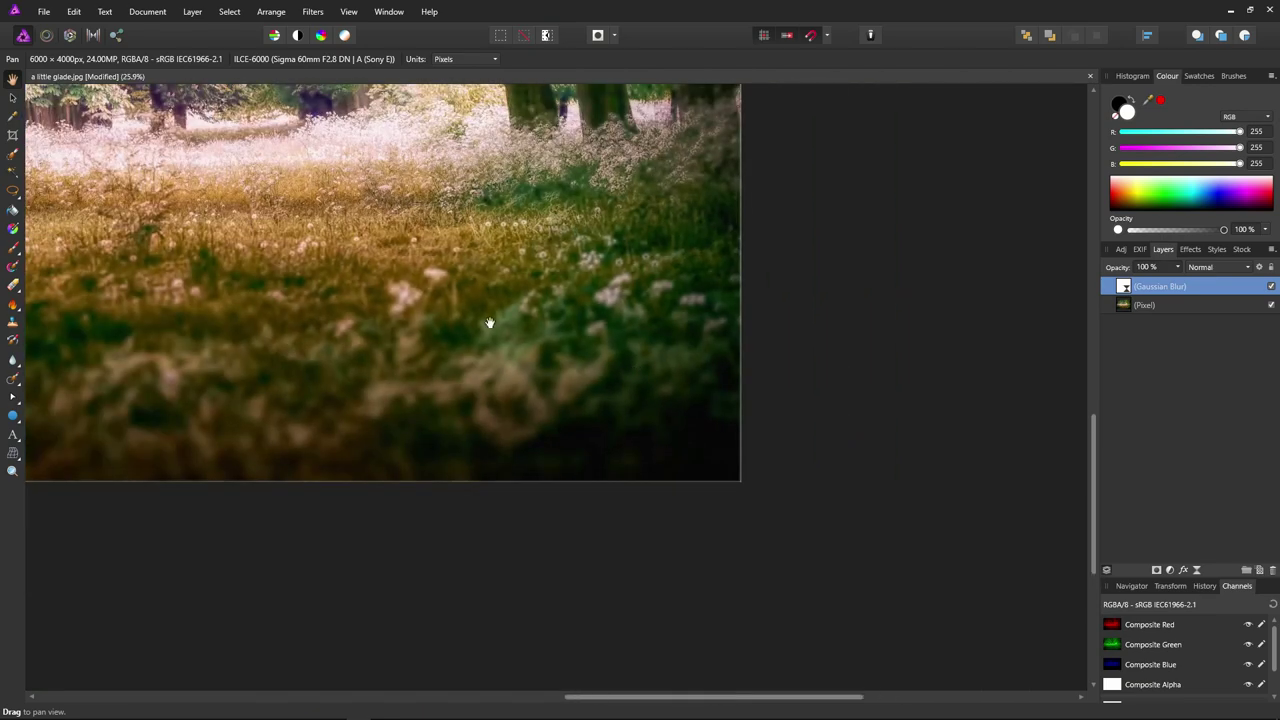
scroll(631, 475, up, 2)
scroll(598, 436, up, 4)
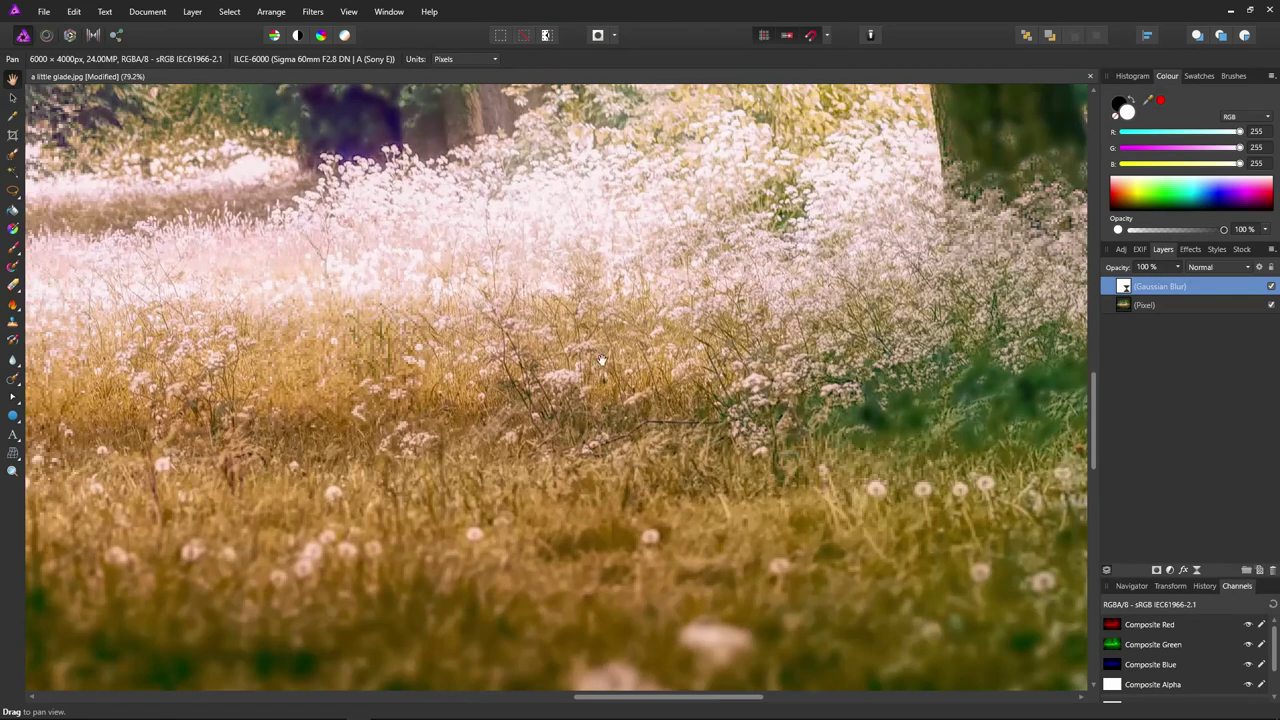
scroll(787, 523, down, 10)
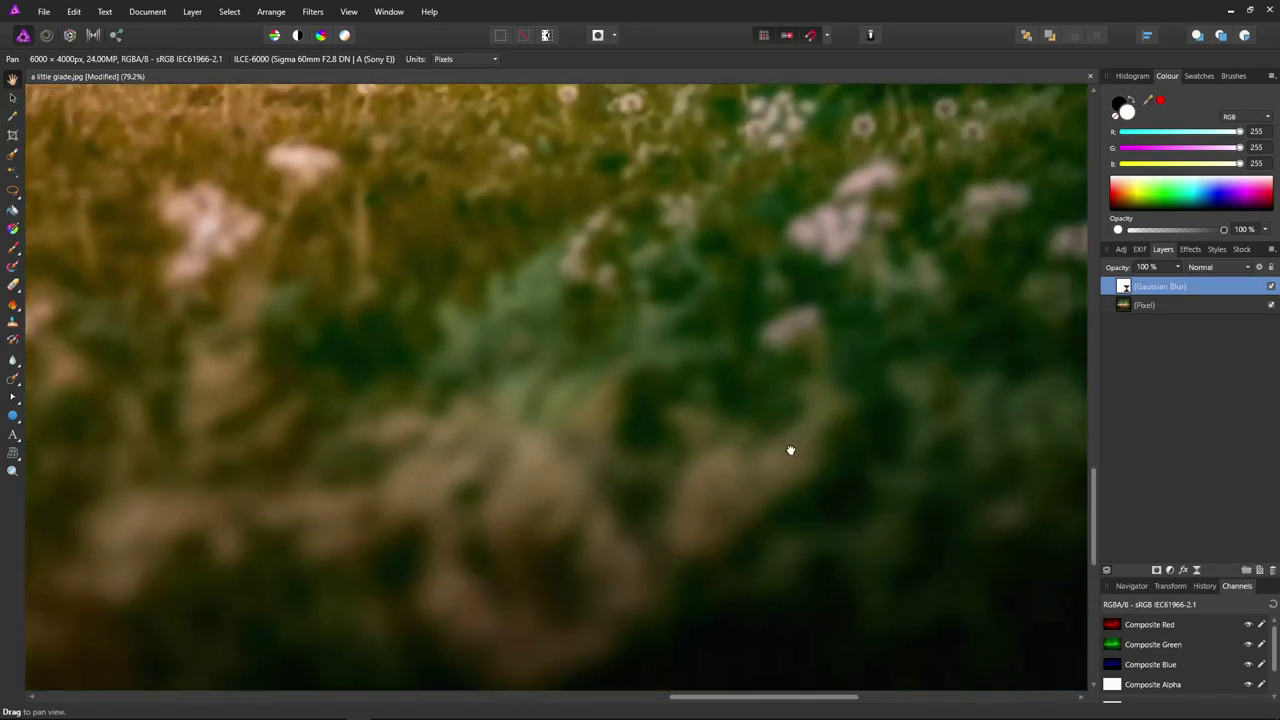
scroll(763, 437, right, 5)
drag(426, 189, 655, 453)
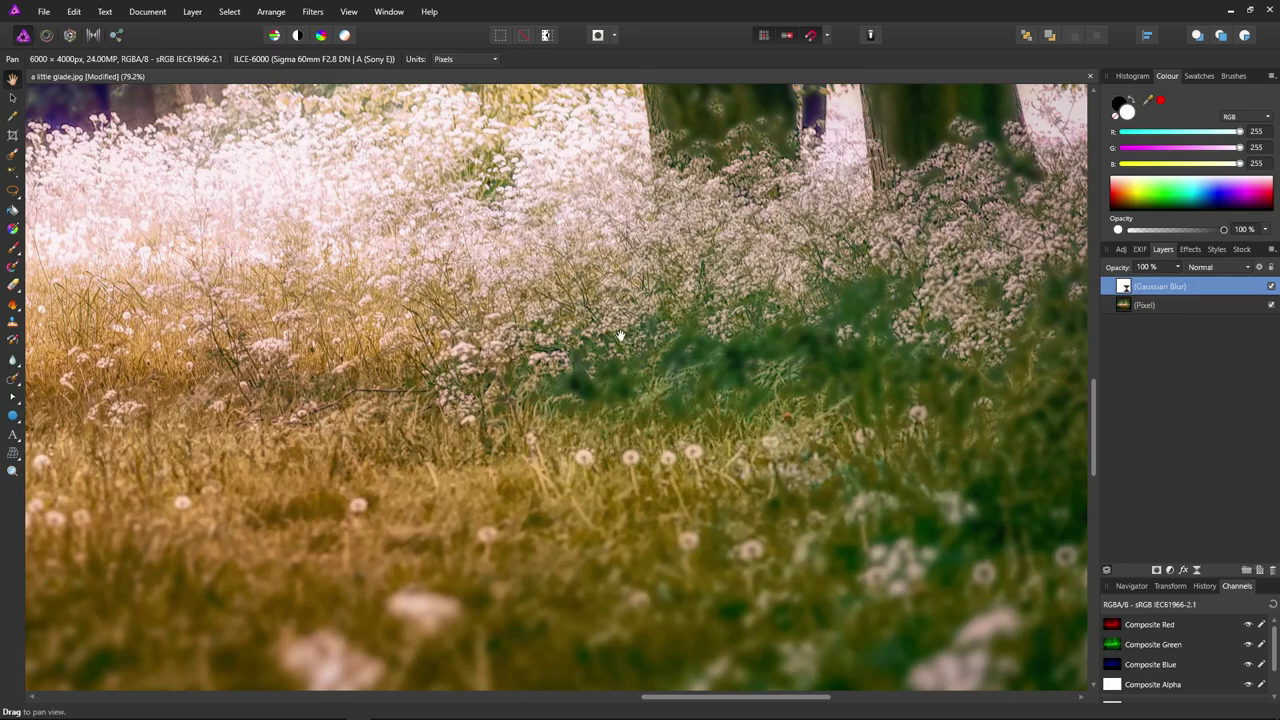
scroll(620, 336, down, 3)
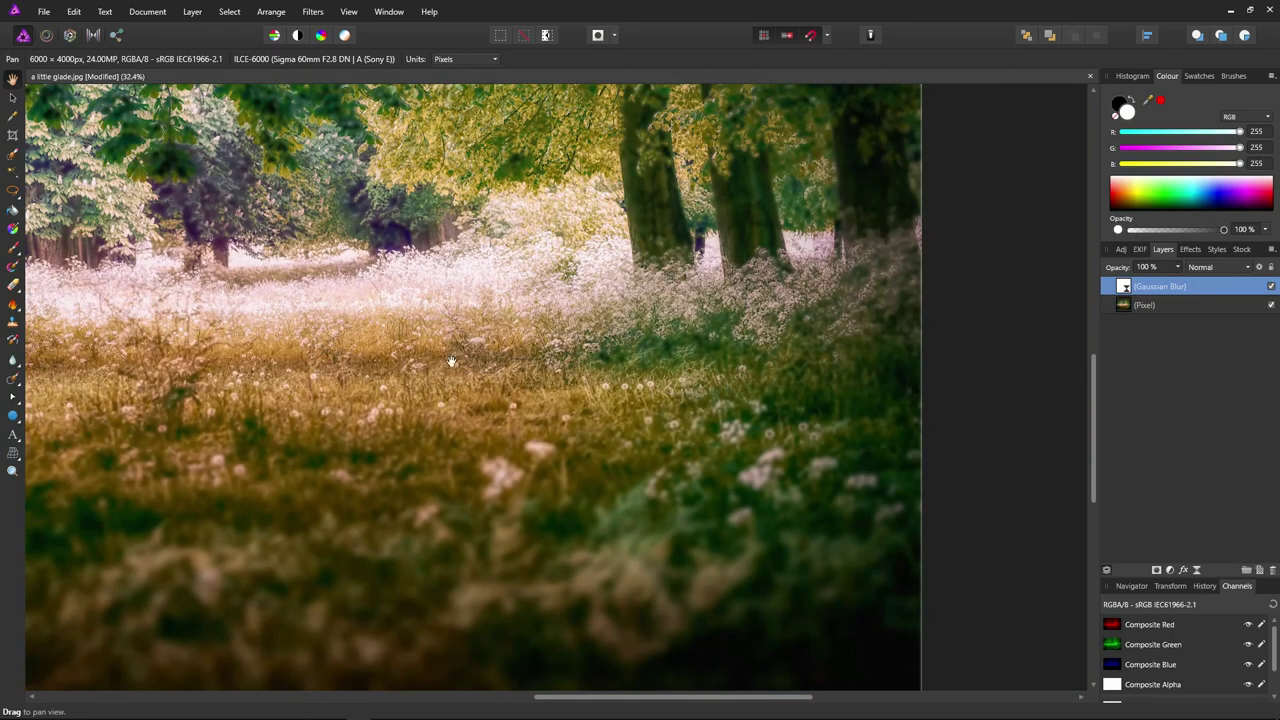
scroll(425, 358, up, 4)
scroll(686, 447, up, 3)
scroll(499, 279, down, 5)
scroll(499, 279, right, 5)
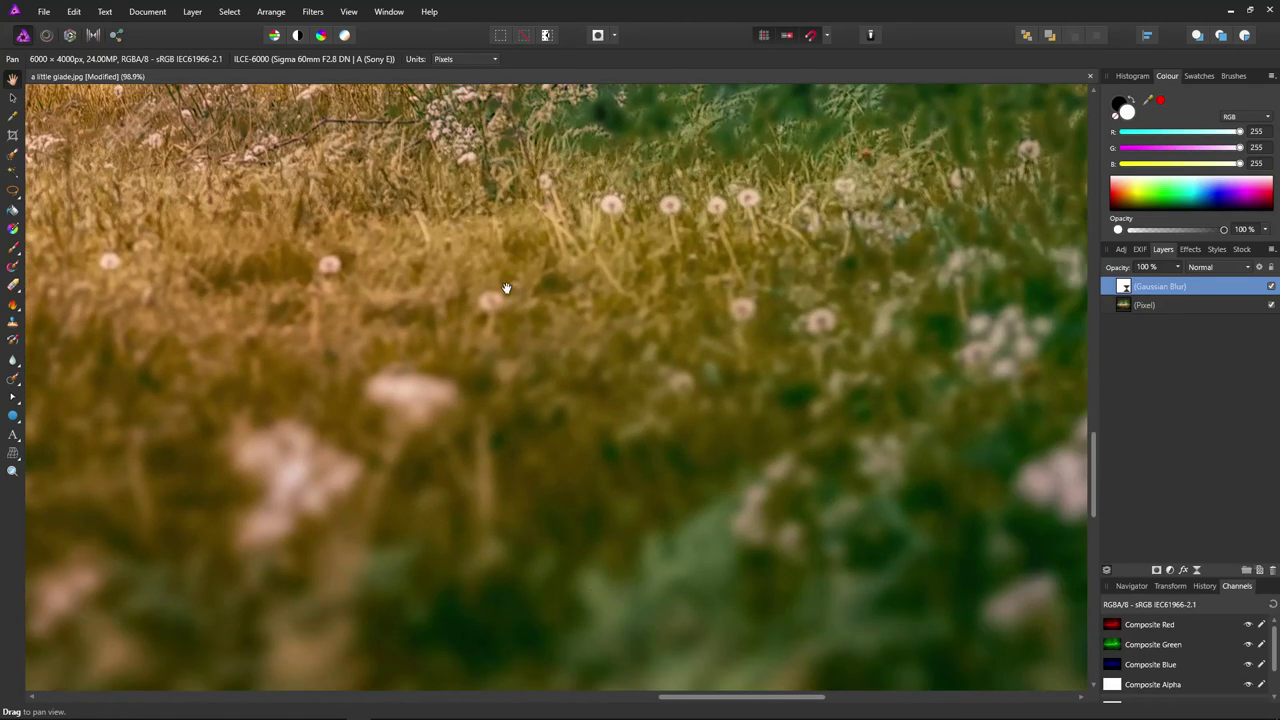
scroll(665, 344, up, 3)
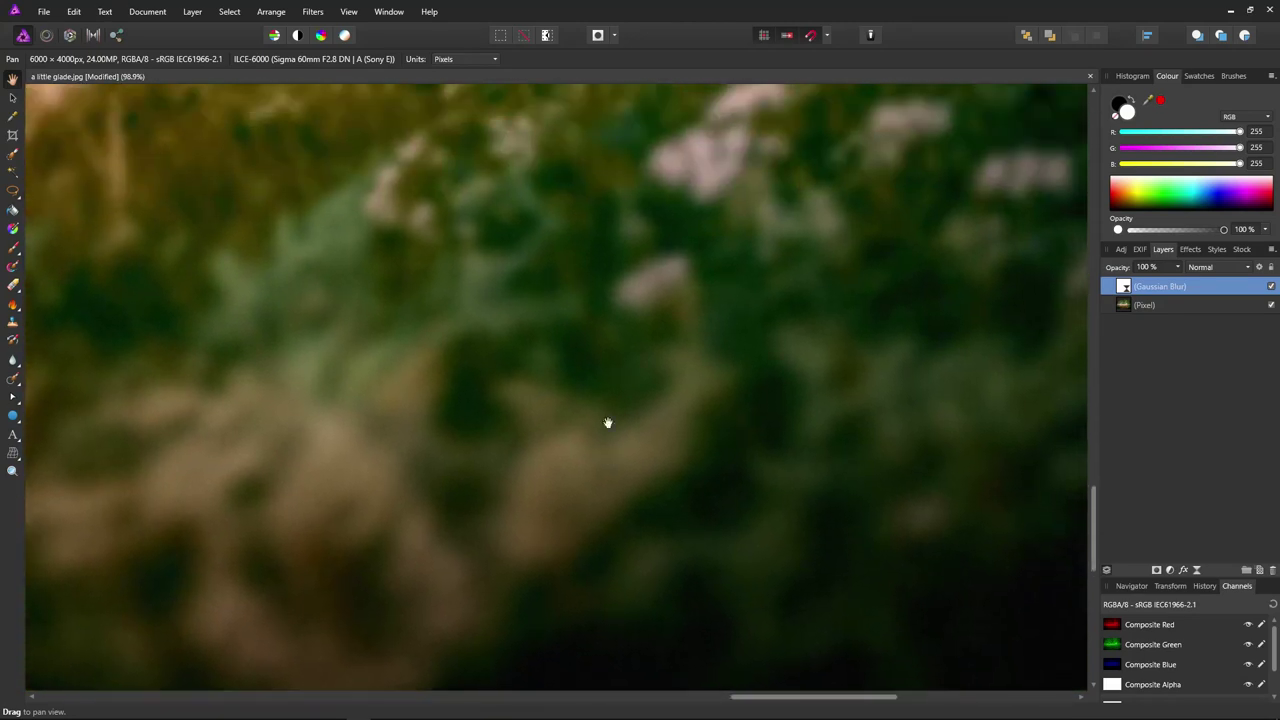
scroll(652, 372, down, 3)
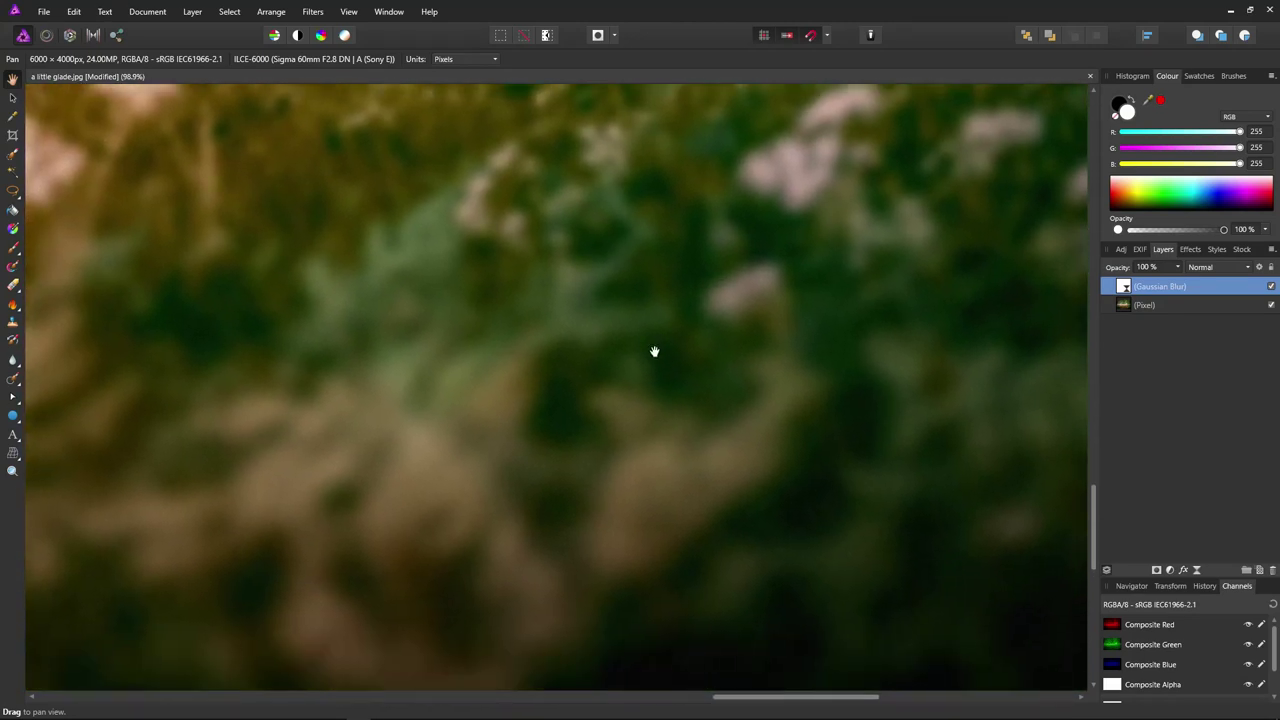
scroll(540, 360, up, 4)
scroll(540, 360, right, 3)
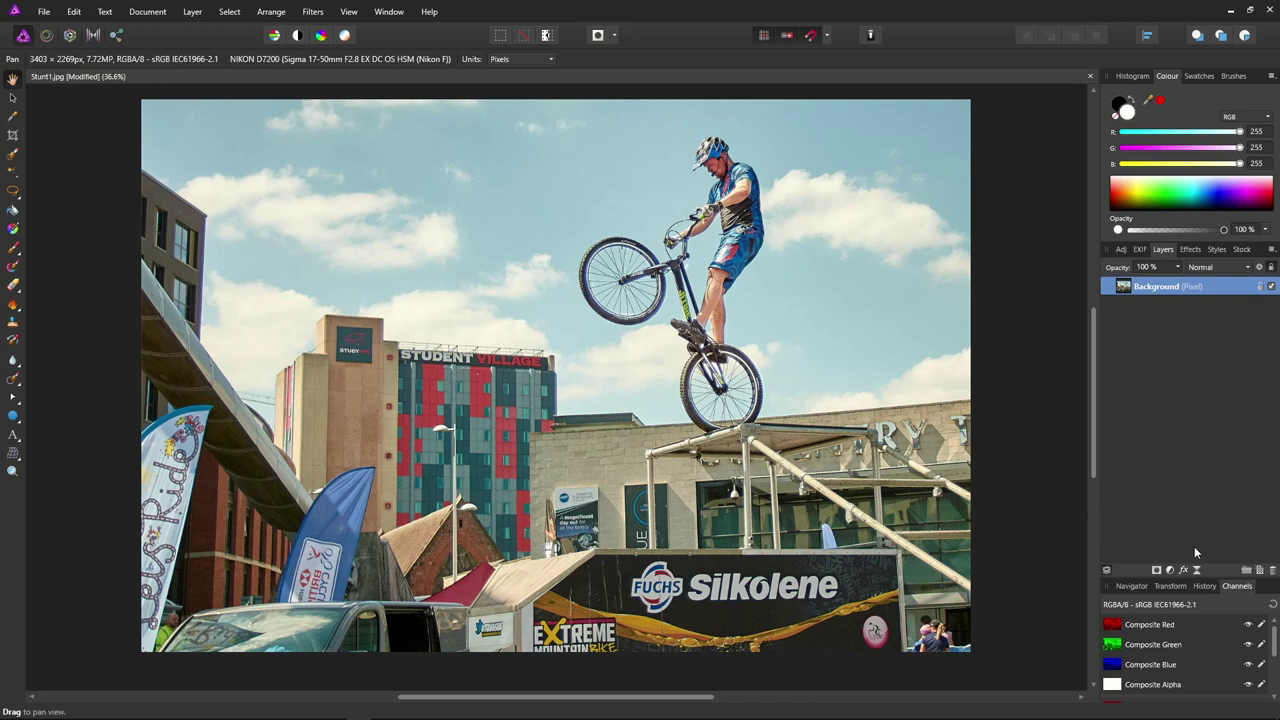
Add a Colour Balance adjustment to the bike stunt photo and set its Shadows to Cyan/Red -100% and Yellow/Blue 17%.
click(1171, 569)
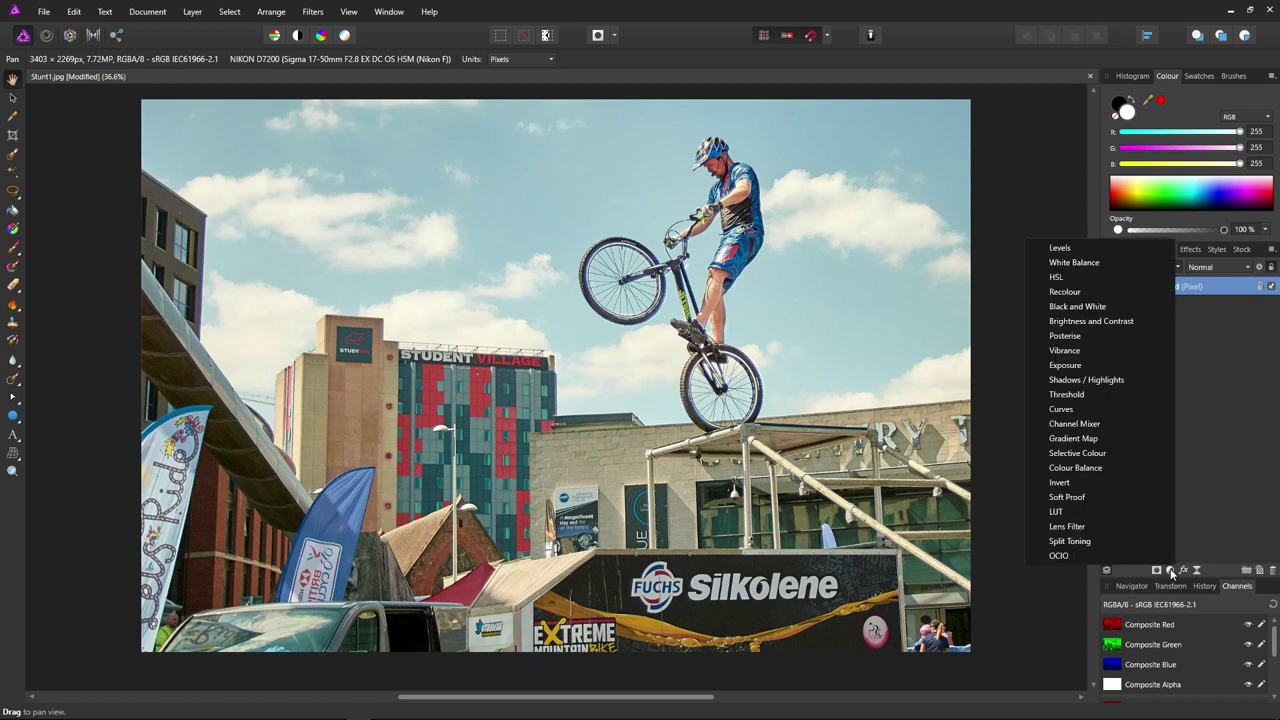
click(1112, 471)
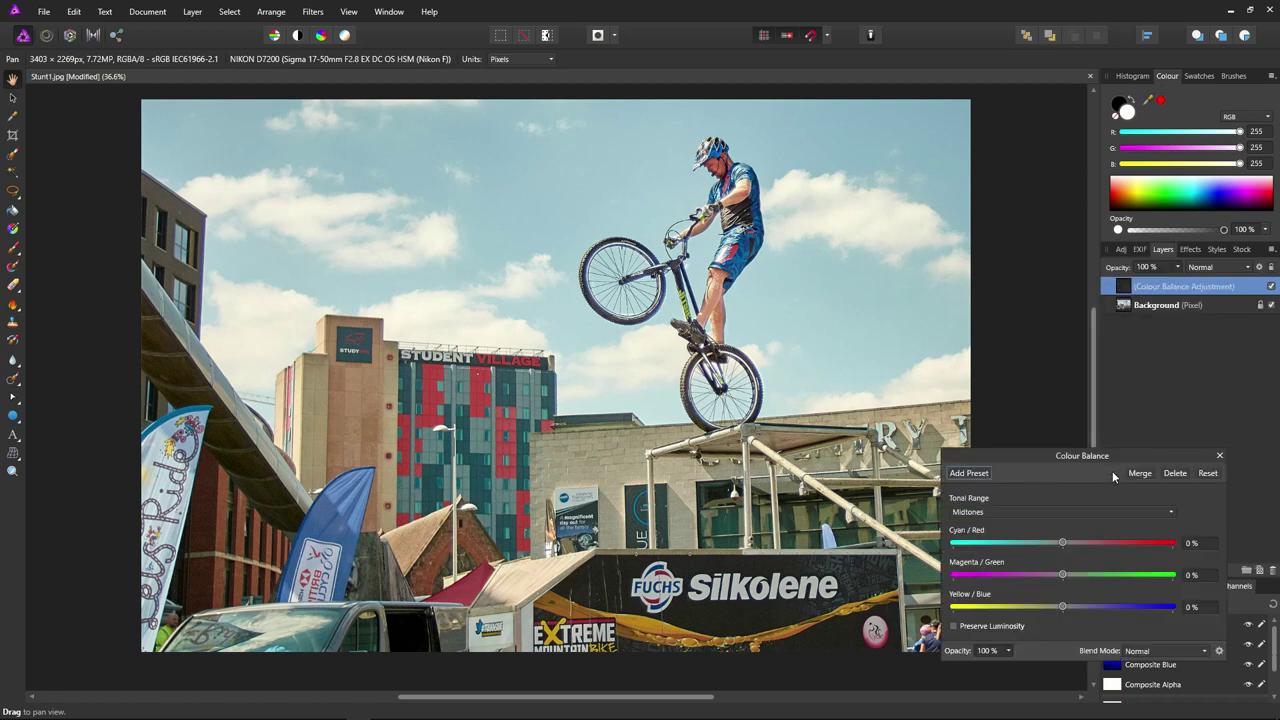
click(1075, 512)
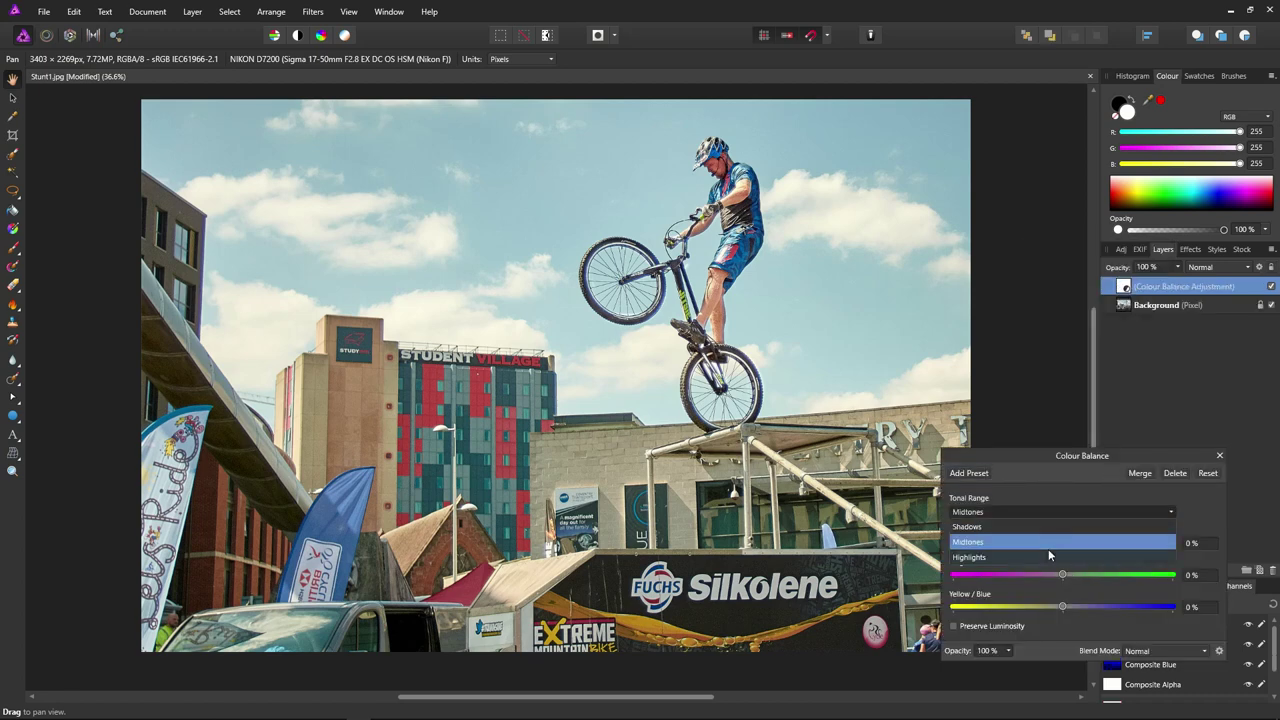
click(1055, 526)
drag(1064, 550, 953, 548)
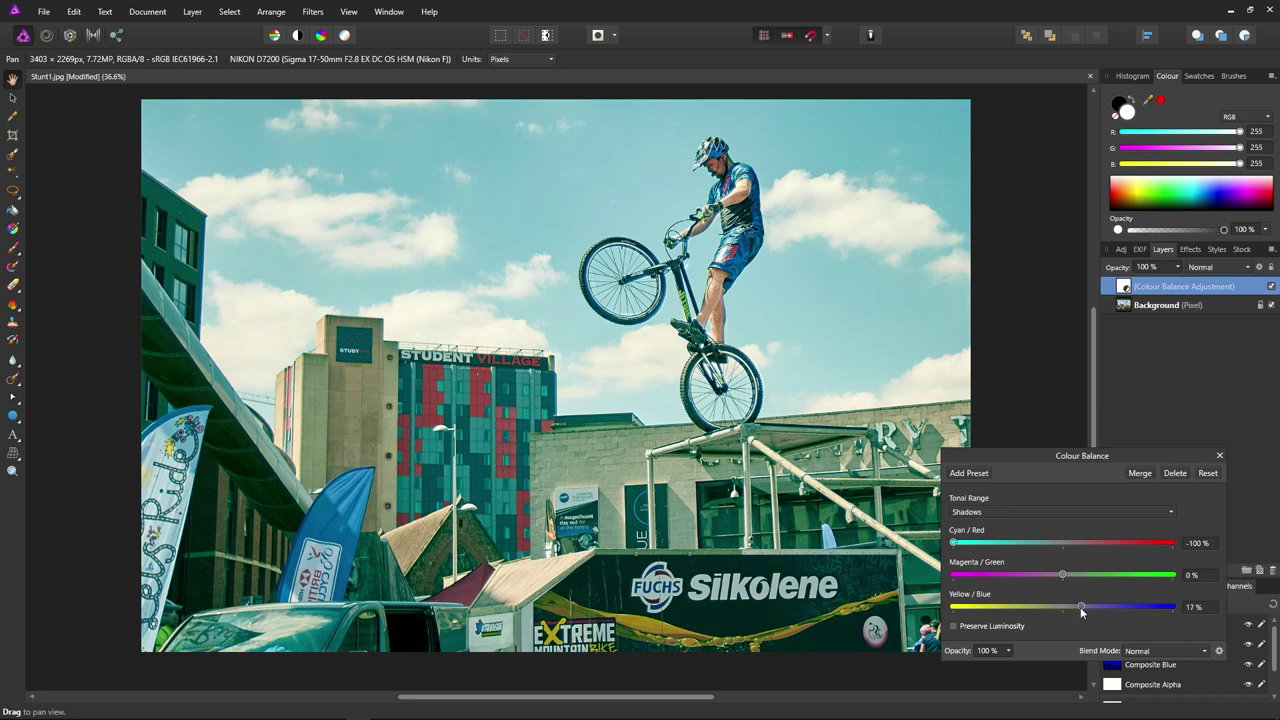
Set the Colour Balance adjustment's Highlights to Cyan/Red 100% and Yellow/Blue -100%.
click(1083, 514)
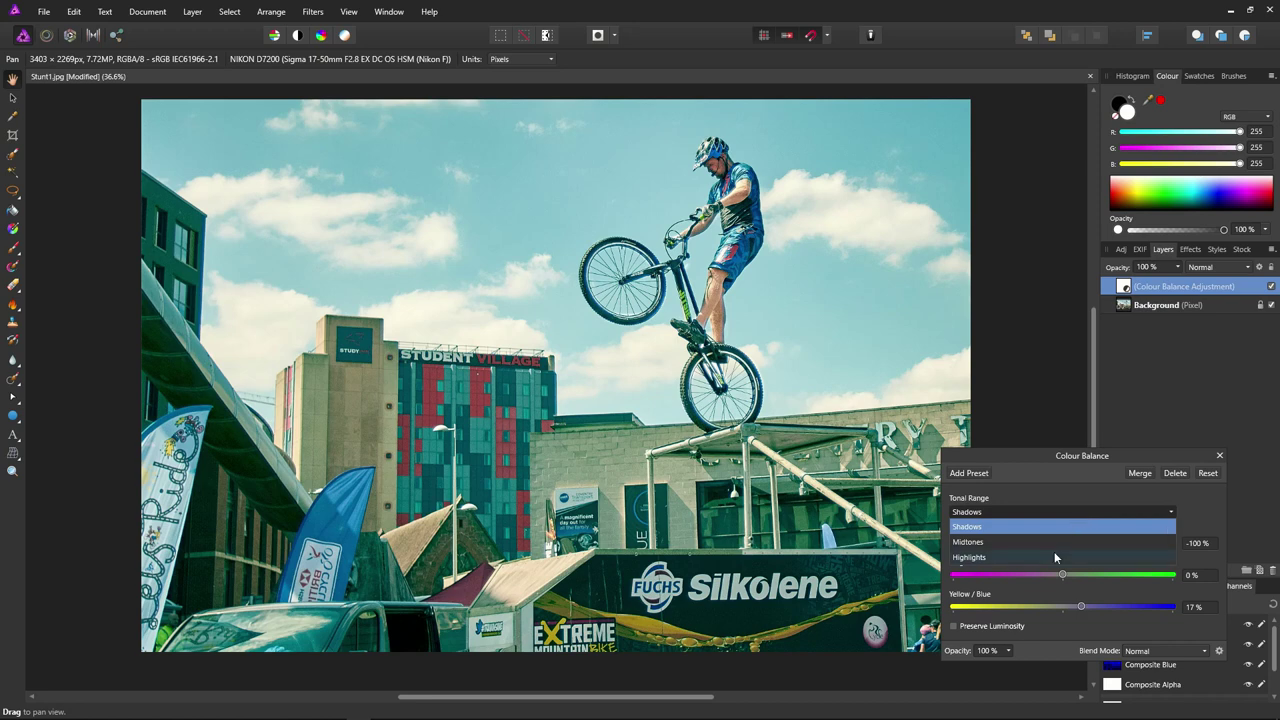
click(1054, 553)
drag(1062, 543, 1173, 550)
drag(1062, 607, 955, 607)
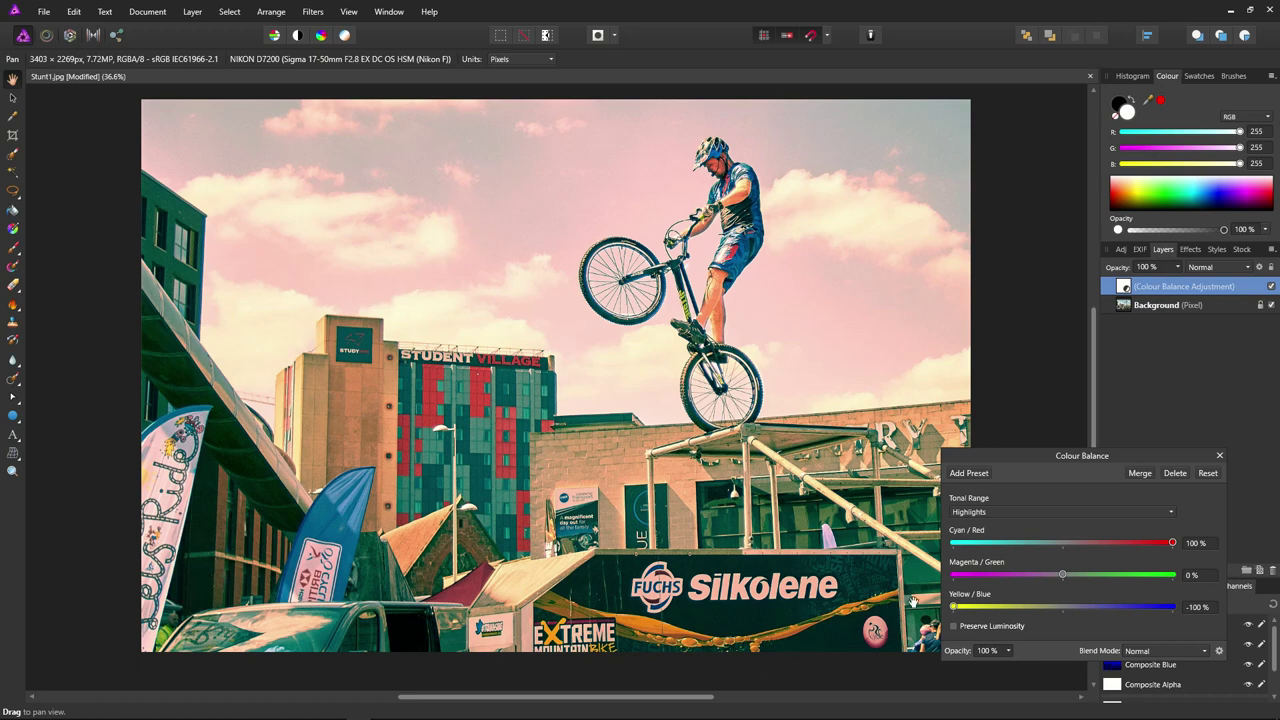
In the adjustment's blend options, shape the source range into a smooth non-linear arch with a midtone node at 100% and both ends at 0% output.
click(1219, 651)
drag(680, 211, 1130, 61)
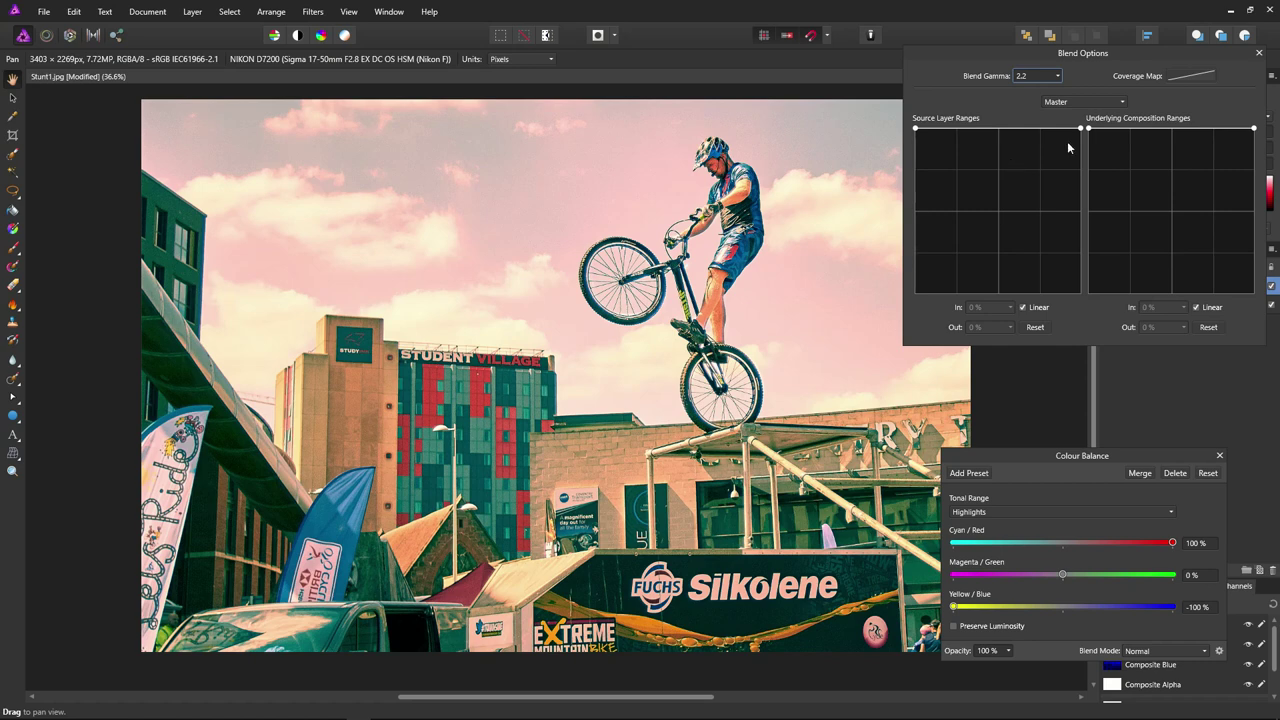
click(998, 127)
drag(1081, 127, 1089, 310)
drag(915, 128, 912, 302)
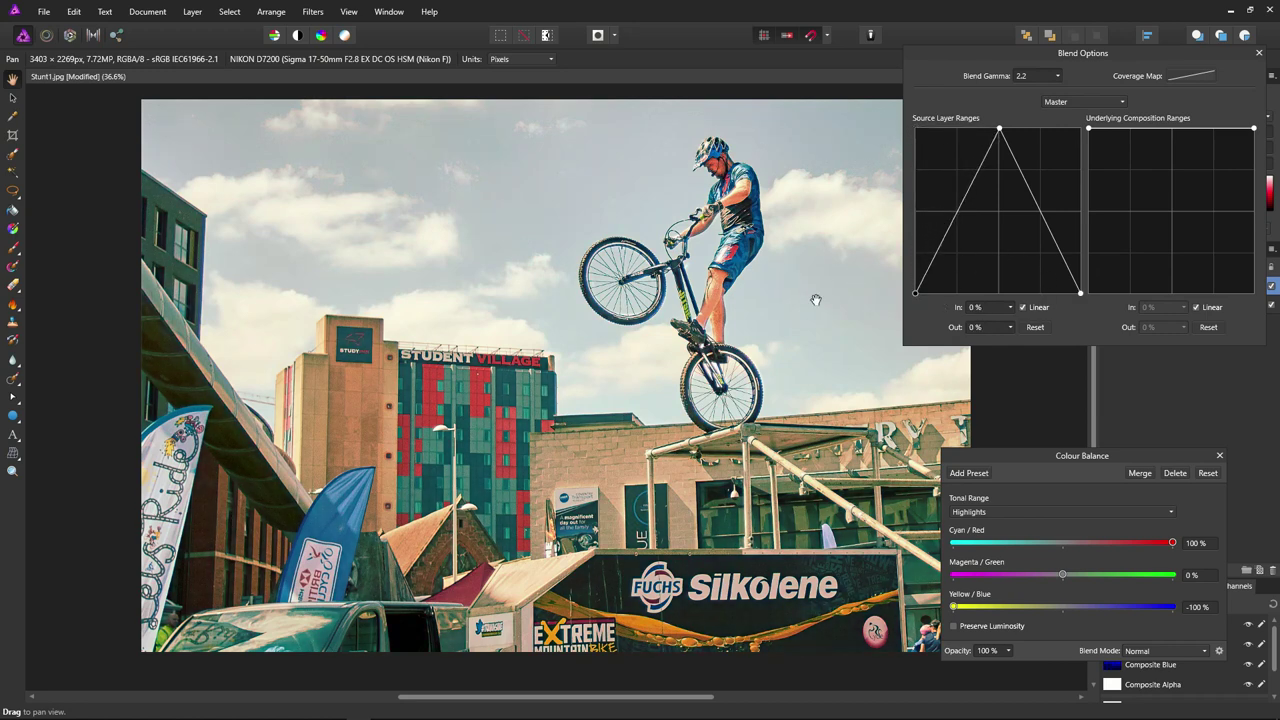
click(1023, 307)
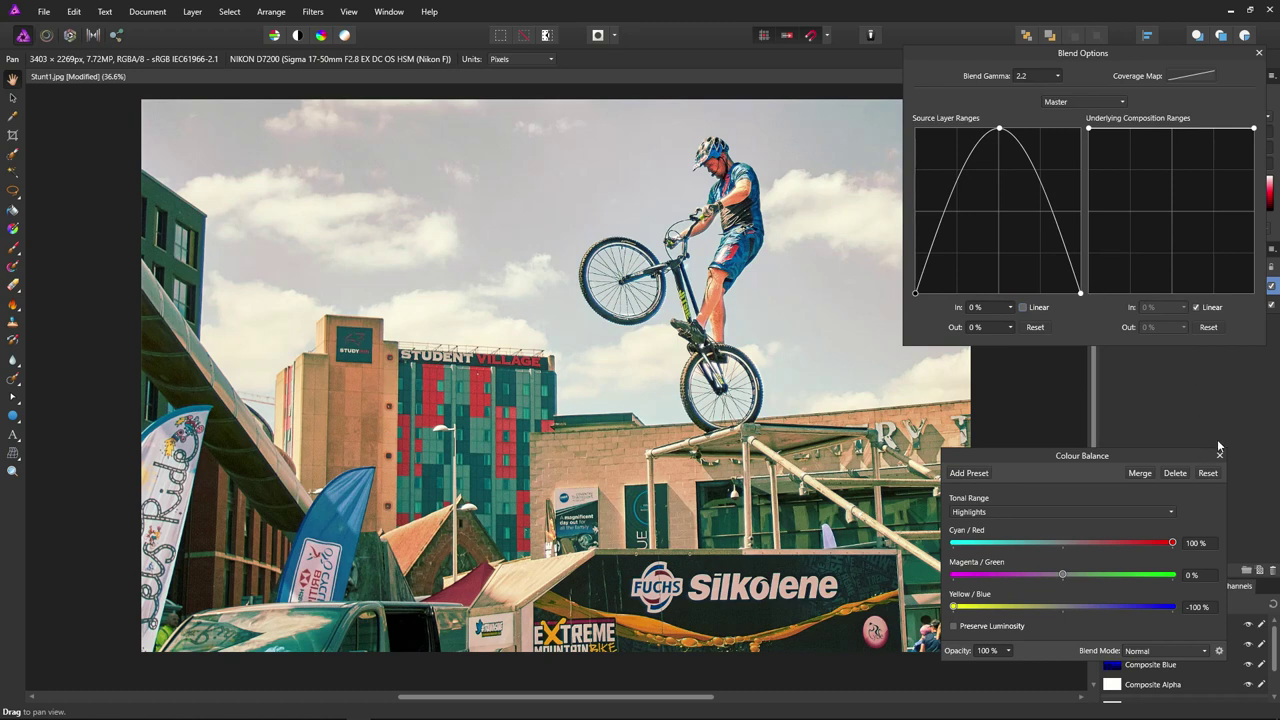
Move the blend options off the layer list and toggle the Colour Balance adjustment repeatedly to compare before and after.
drag(1176, 59, 1121, 72)
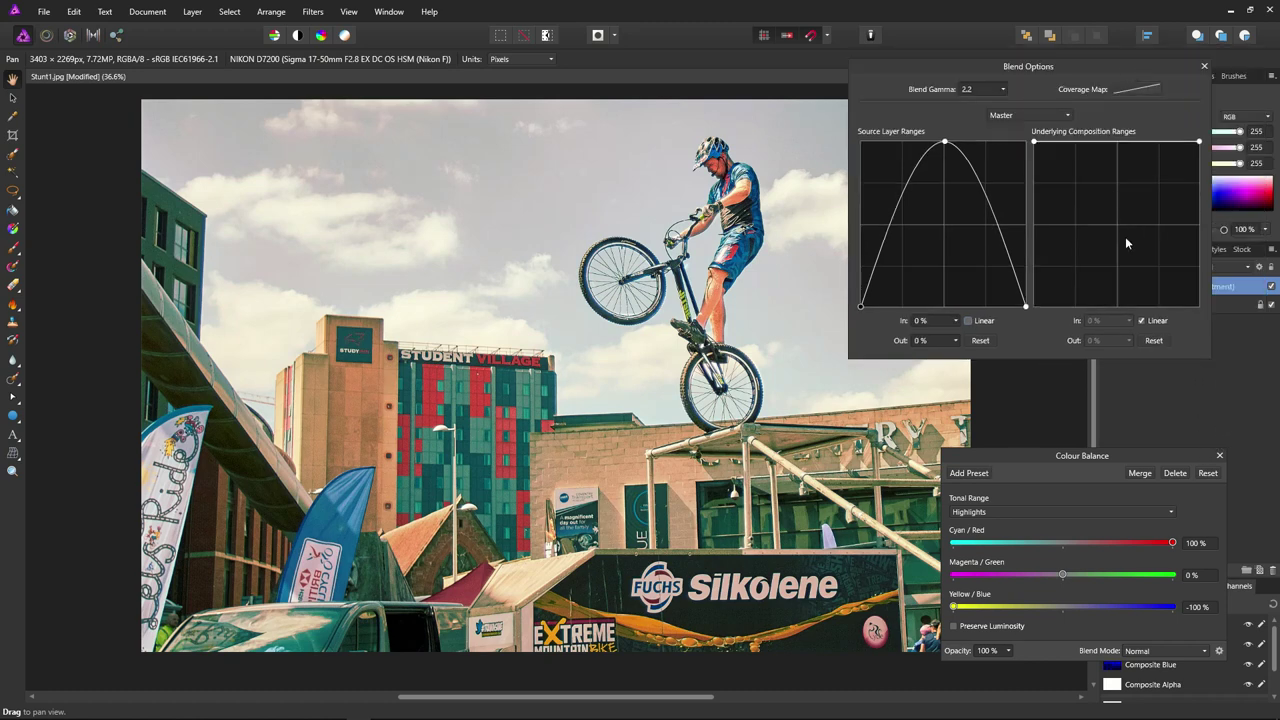
click(1272, 288)
click(1272, 288)
click(1272, 288)
click(1272, 288)
click(1272, 288)
click(1272, 288)
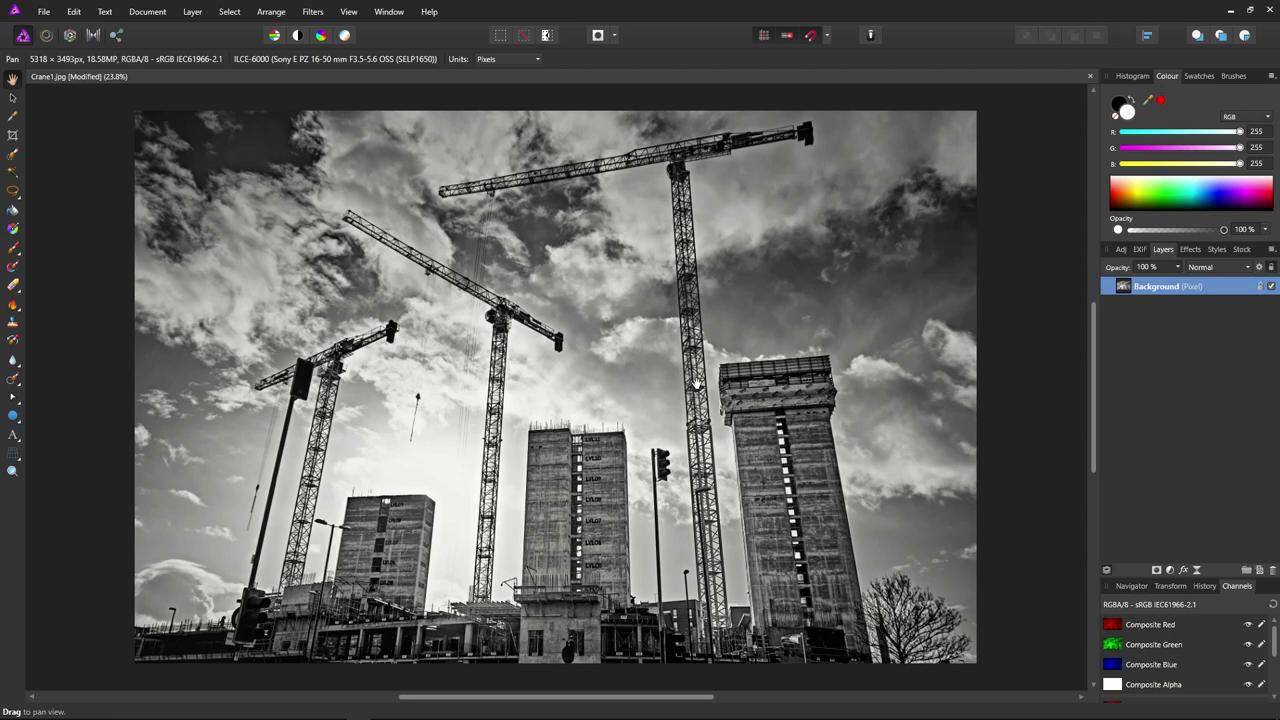
Add a live Lens Distortion filter to the crane photo and set its Distortion to 63%.
click(1198, 570)
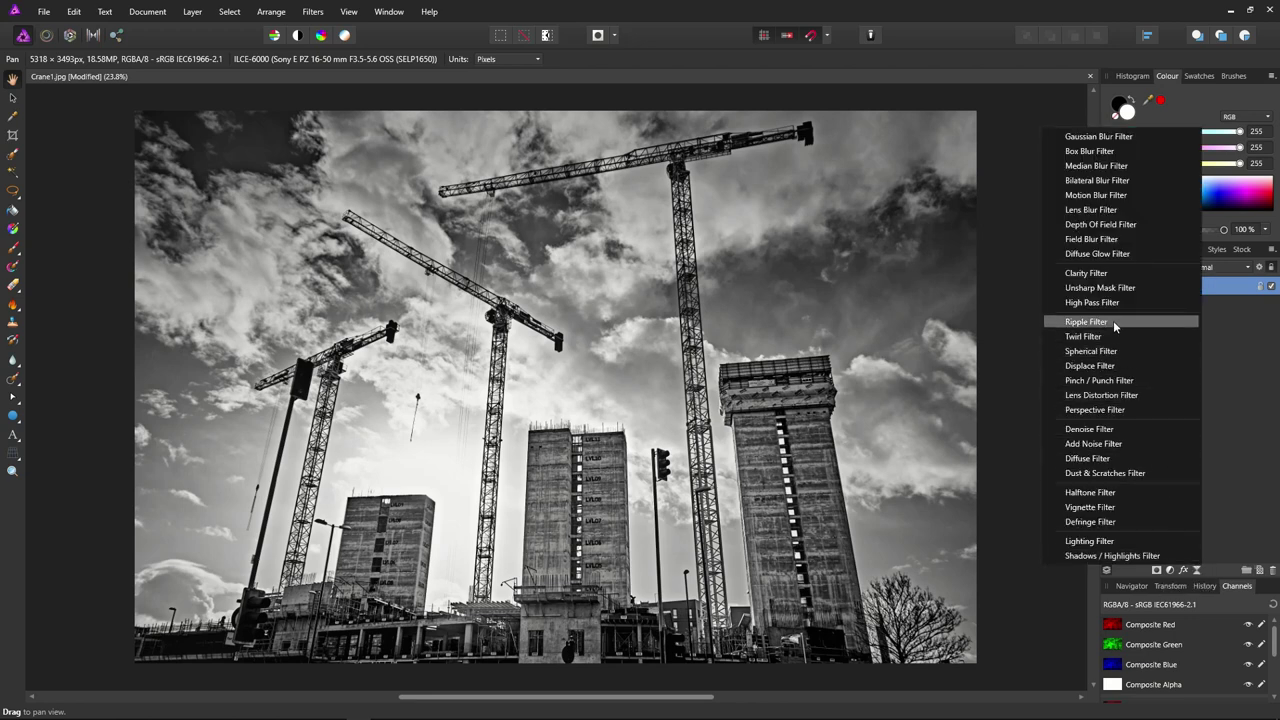
click(1114, 396)
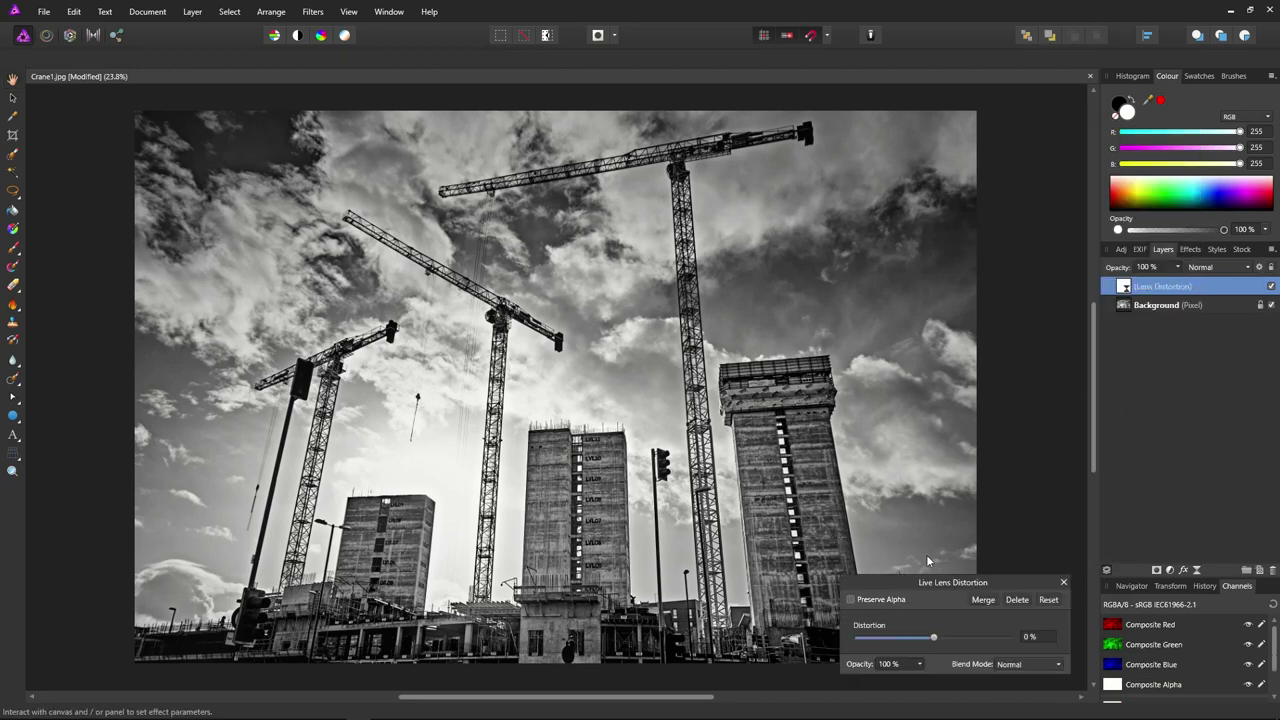
drag(935, 637, 984, 652)
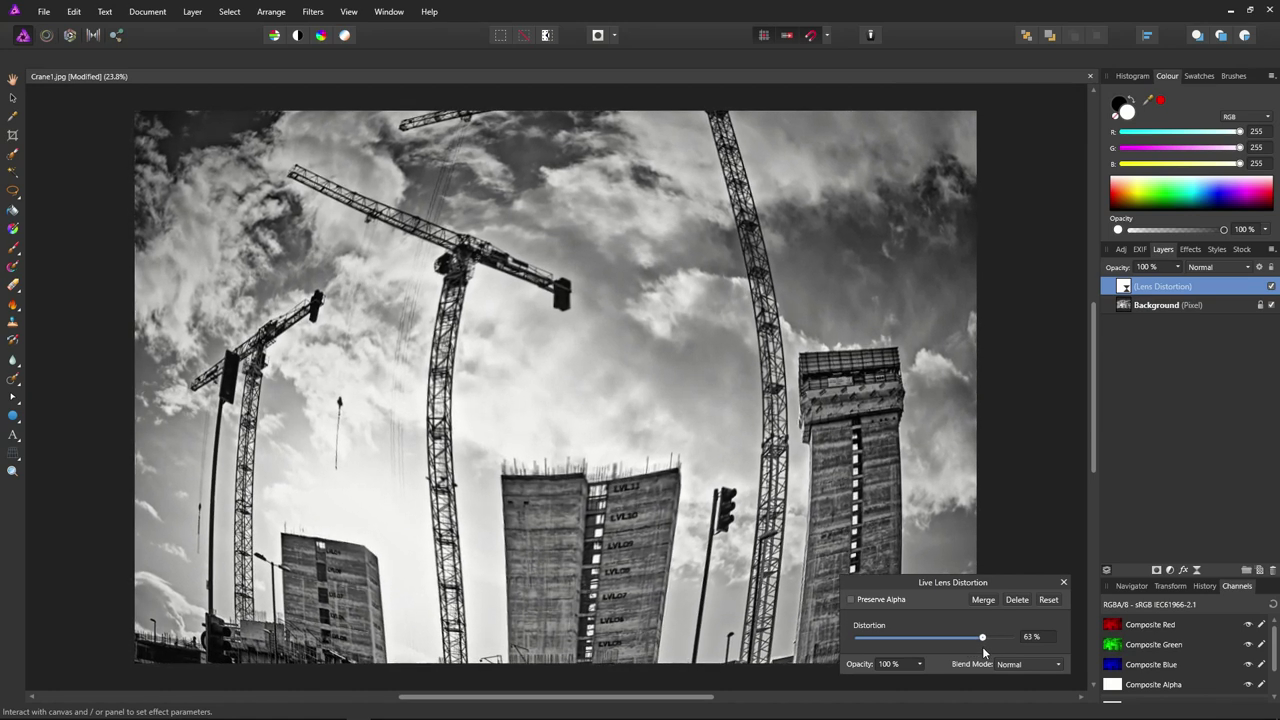
In the Lens Distortion filter's blend options, lower the source layer range's 100% input end to 0% output and close both dialogs.
click(1260, 267)
drag(700, 206, 1140, 219)
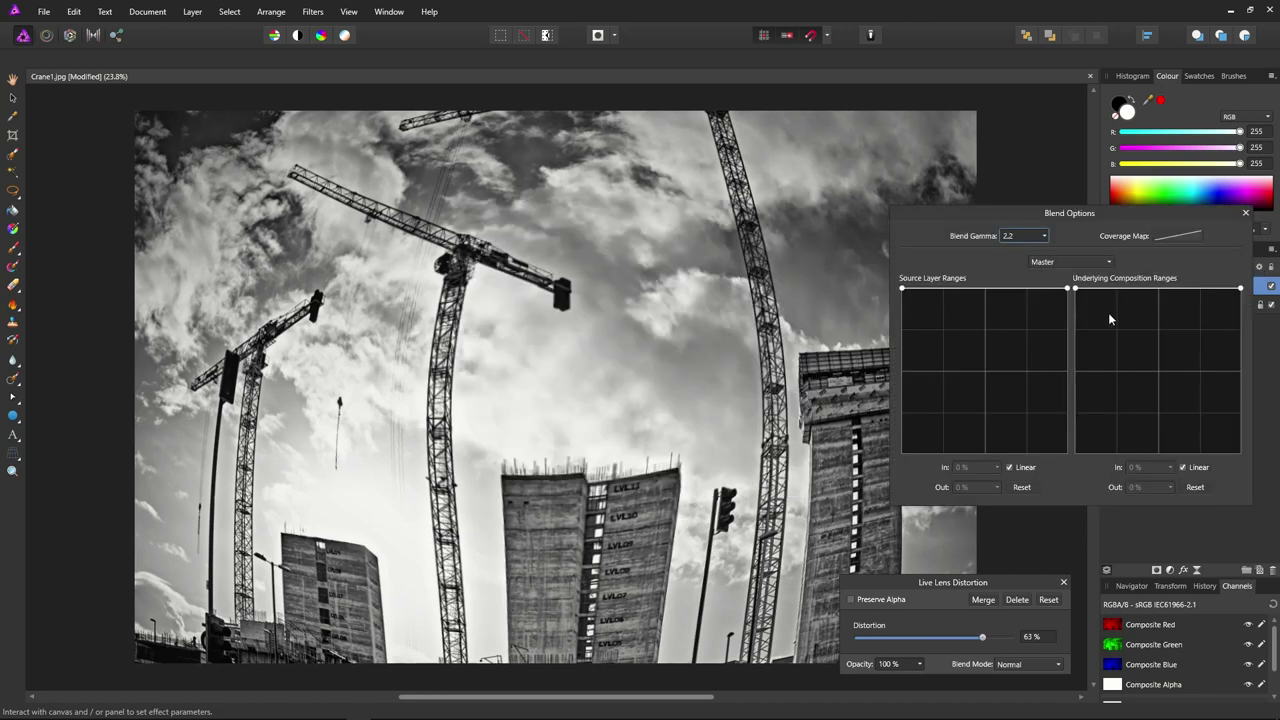
drag(1067, 288, 1086, 463)
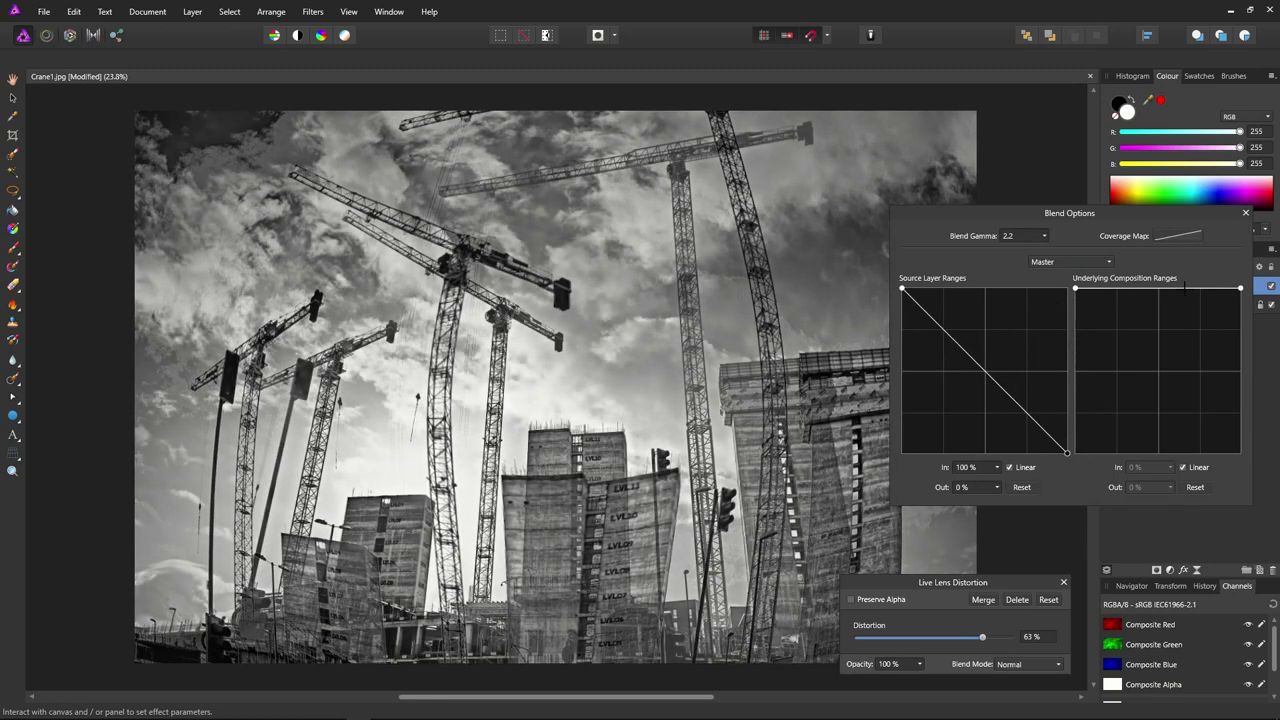
click(1245, 213)
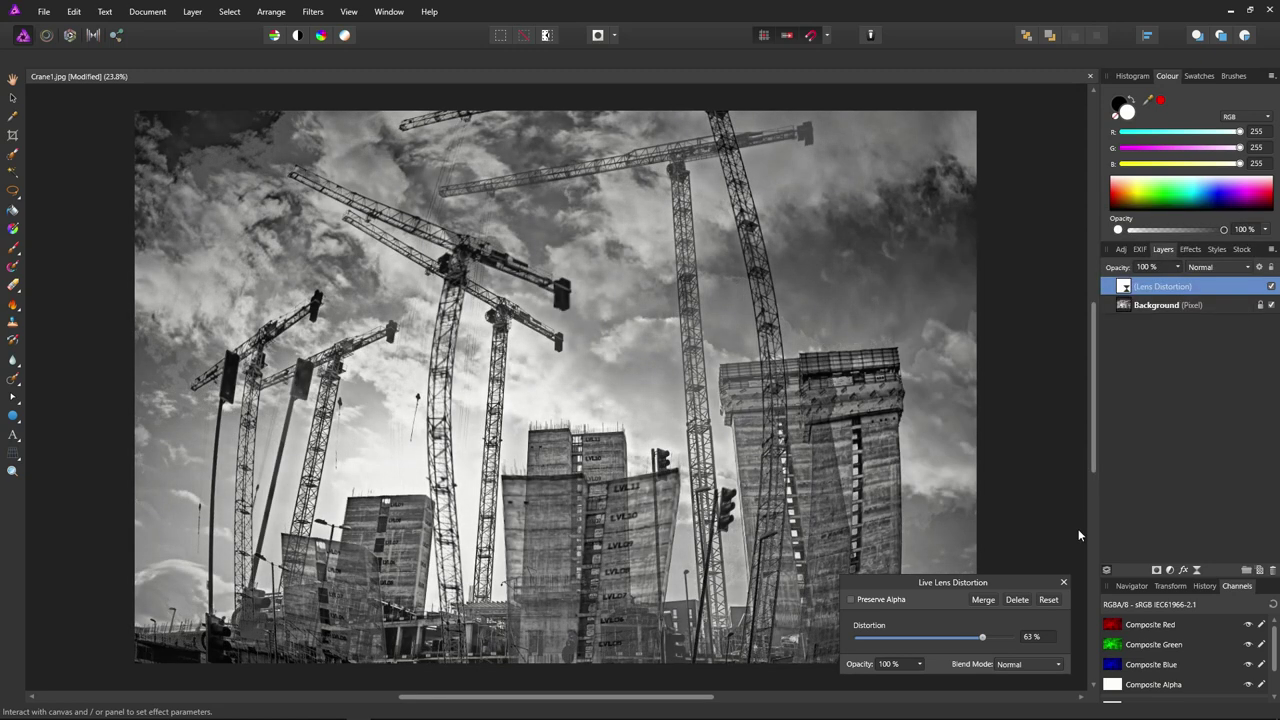
click(1063, 582)
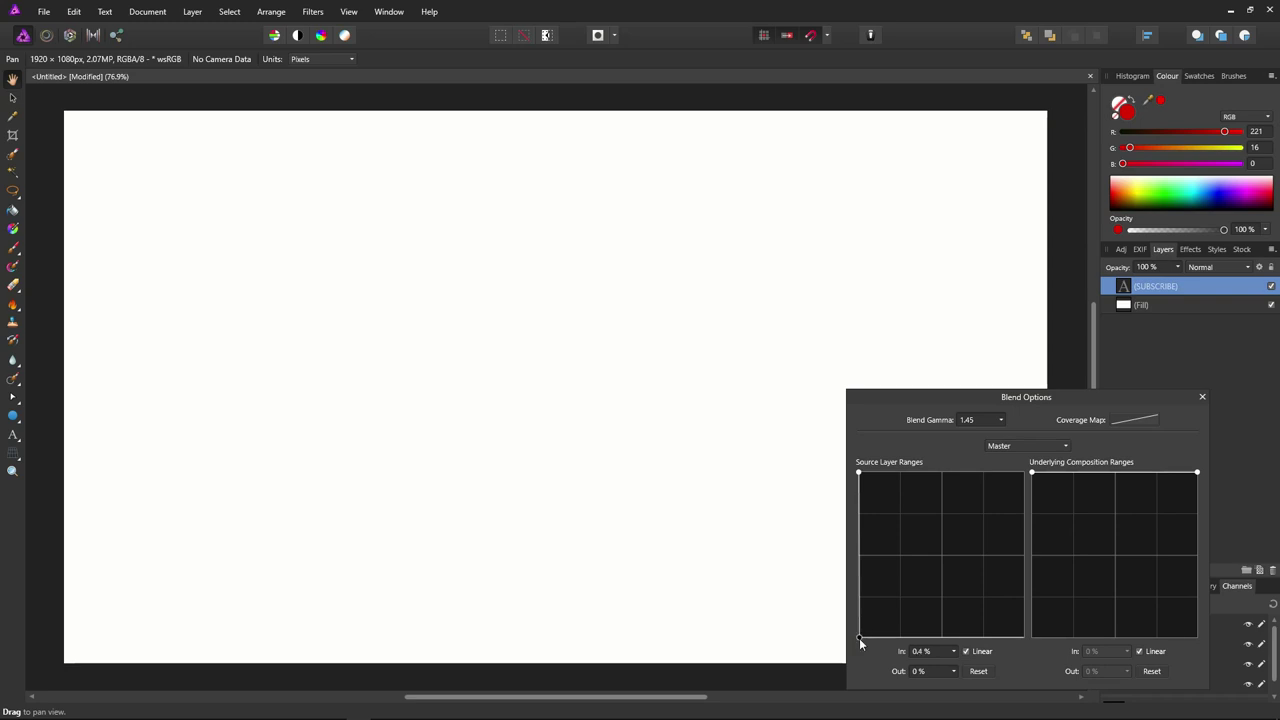
Raise the lowered source layer range node of the SUBSCRIBE text layer back to full output.
drag(859, 638, 849, 469)
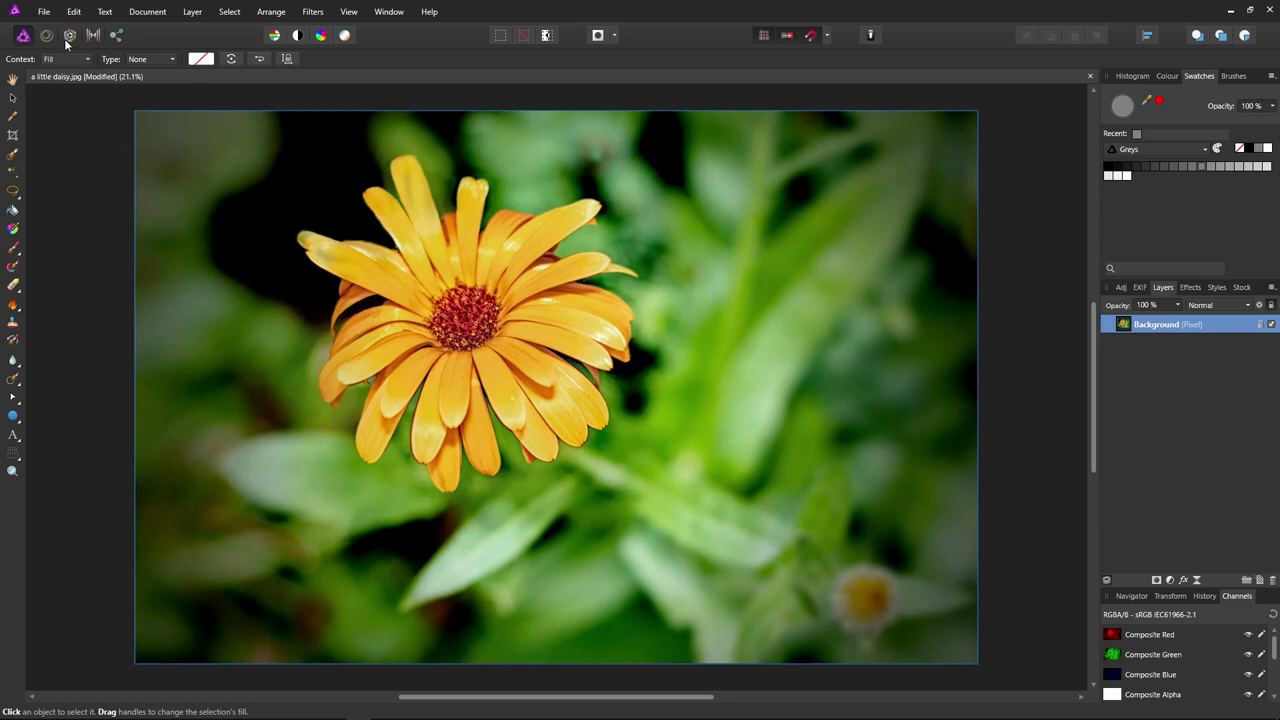
Add a mid-grey fill layer above the daisy photo and open its blend options clear of the image.
click(191, 14)
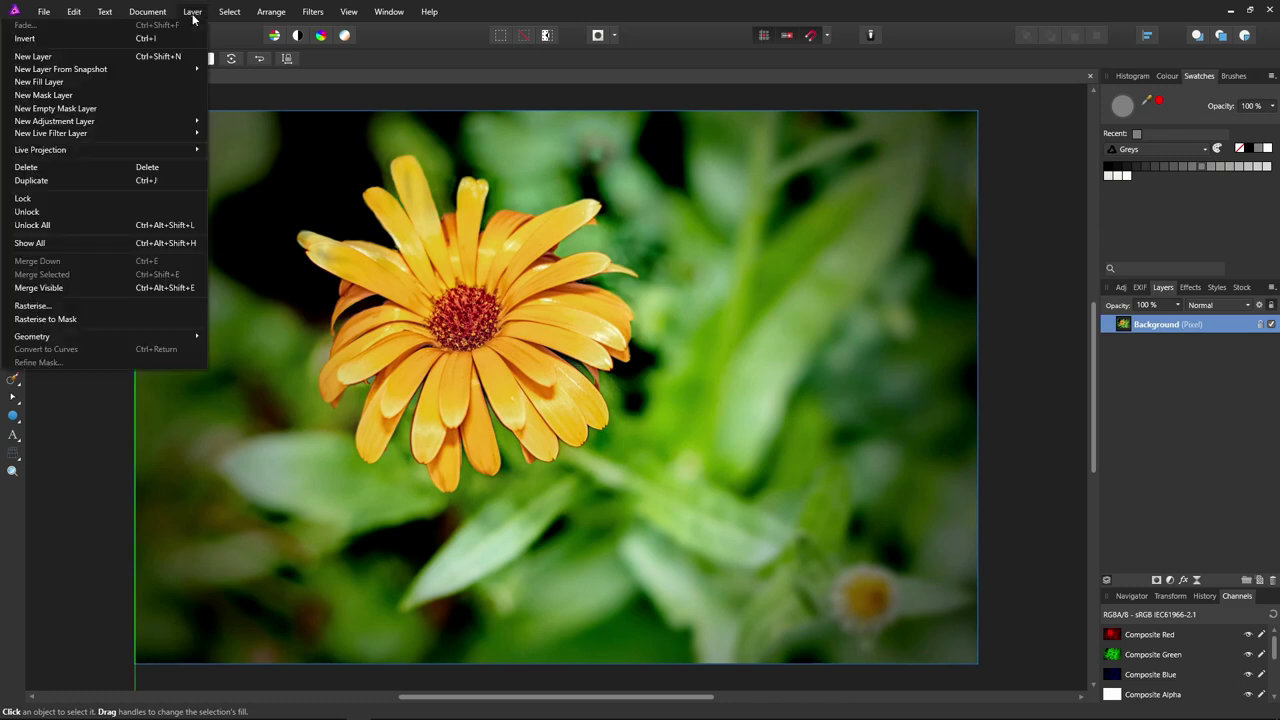
click(88, 77)
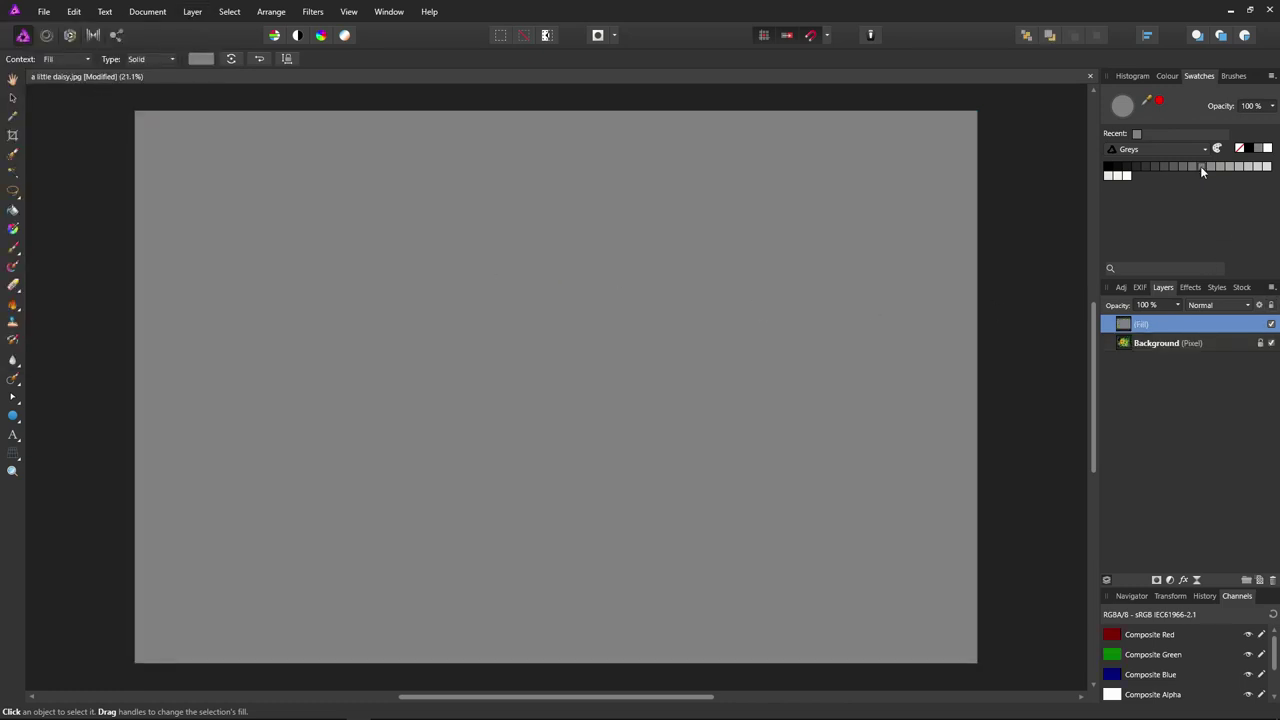
click(1259, 304)
drag(718, 206, 1140, 174)
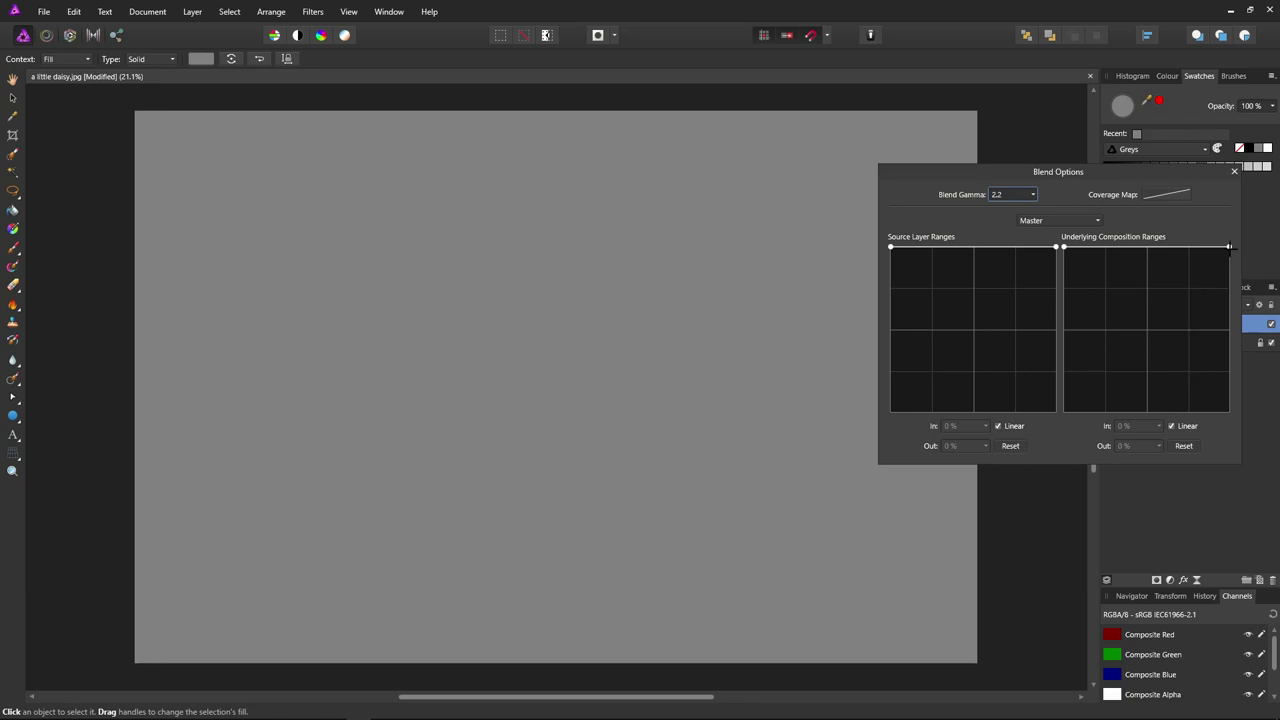
Add a highlight holding node to the underlying composition range, lower the highlight end to 0% output and return it to 100%.
drag(1229, 246, 1233, 406)
click(1147, 330)
drag(1148, 333, 1115, 249)
key(Delete)
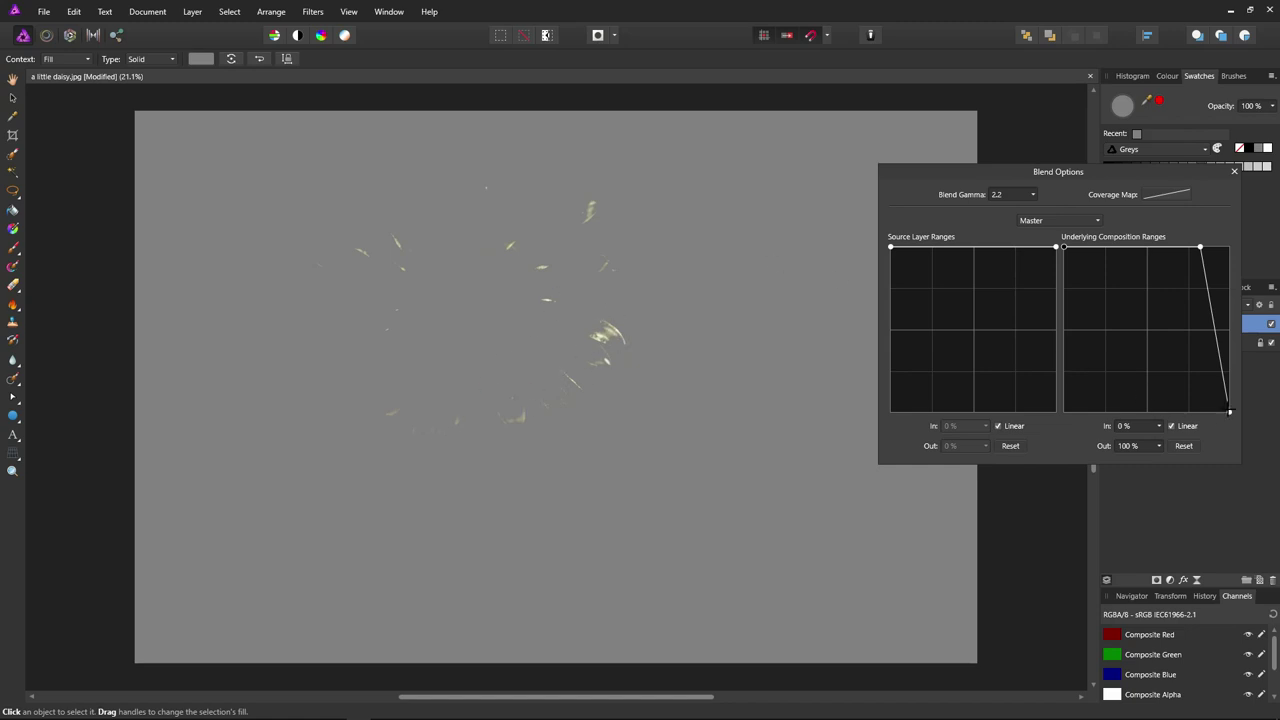
drag(1229, 411, 1240, 246)
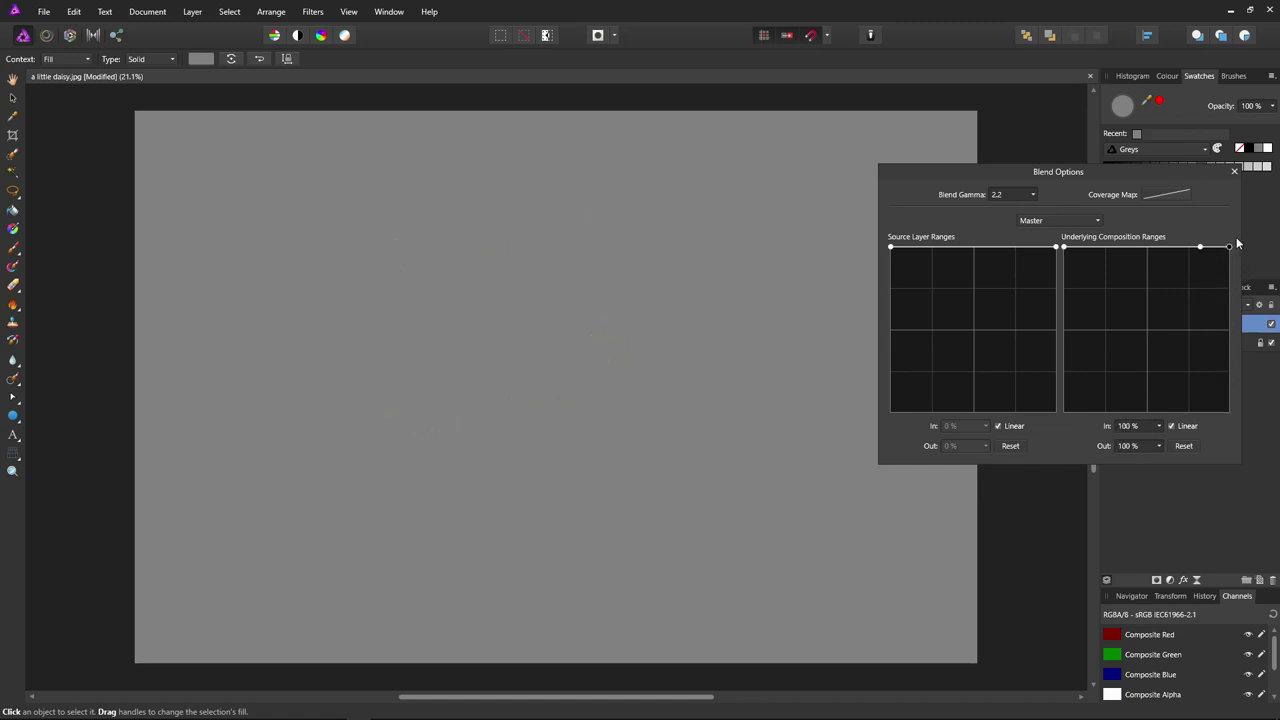
Add a shadow holding node to the underlying composition range, lower the shadow end to 0% output and return it to 100%.
click(1092, 246)
drag(1063, 246, 1053, 421)
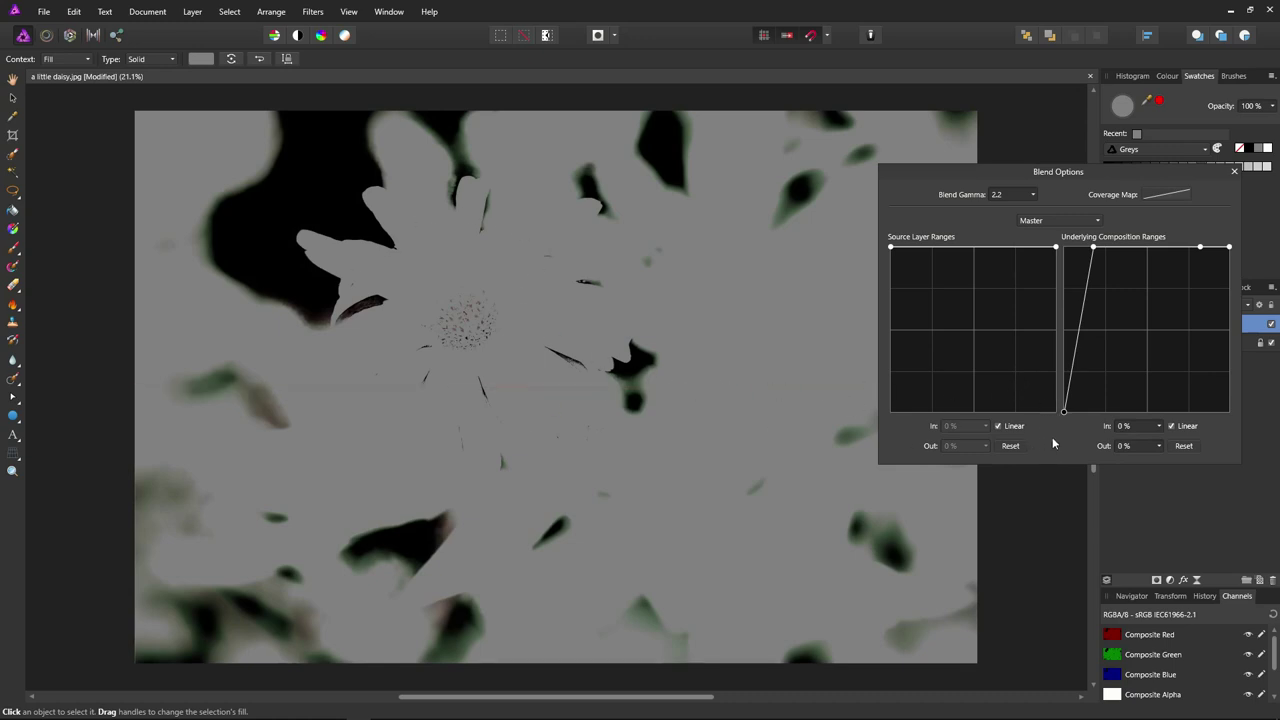
drag(1064, 412, 1050, 246)
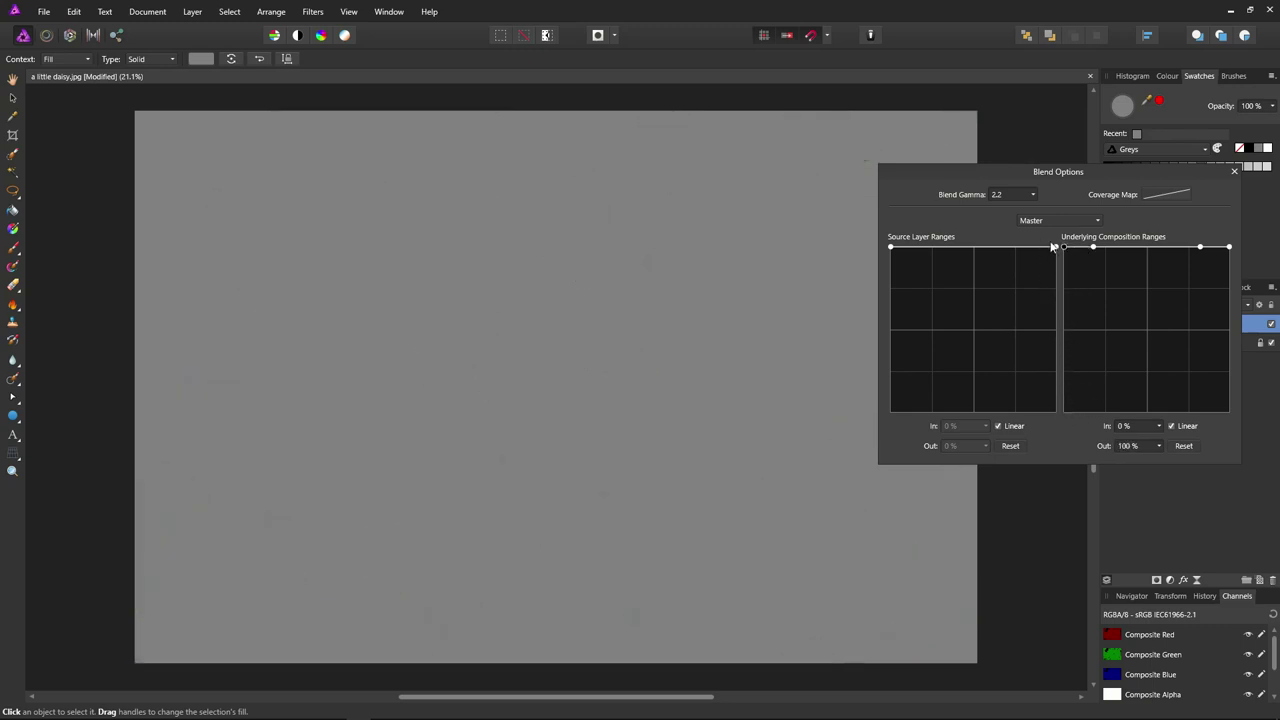
Add three midtone nodes to the underlying composition range and lower the centre one at 49.7% input and both end nodes to 0% output.
click(1147, 246)
click(1126, 249)
click(1167, 246)
click(1125, 247)
drag(1148, 247, 1154, 415)
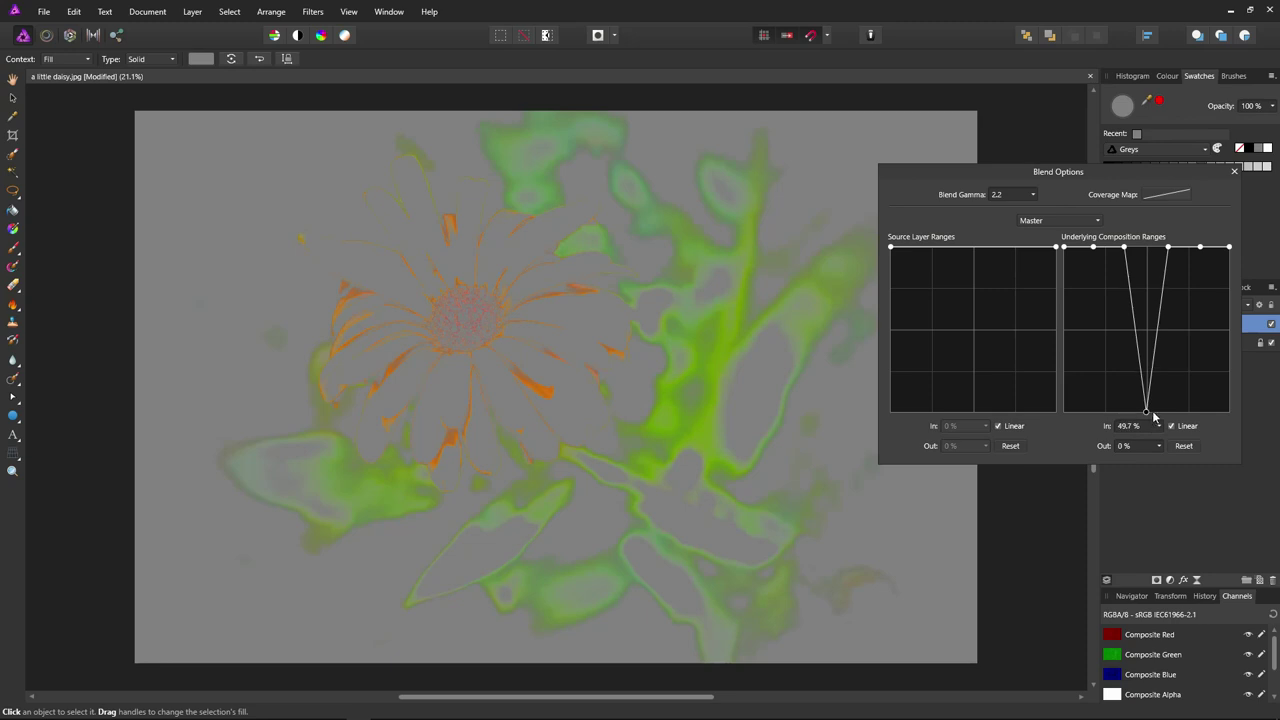
drag(1229, 246, 1230, 411)
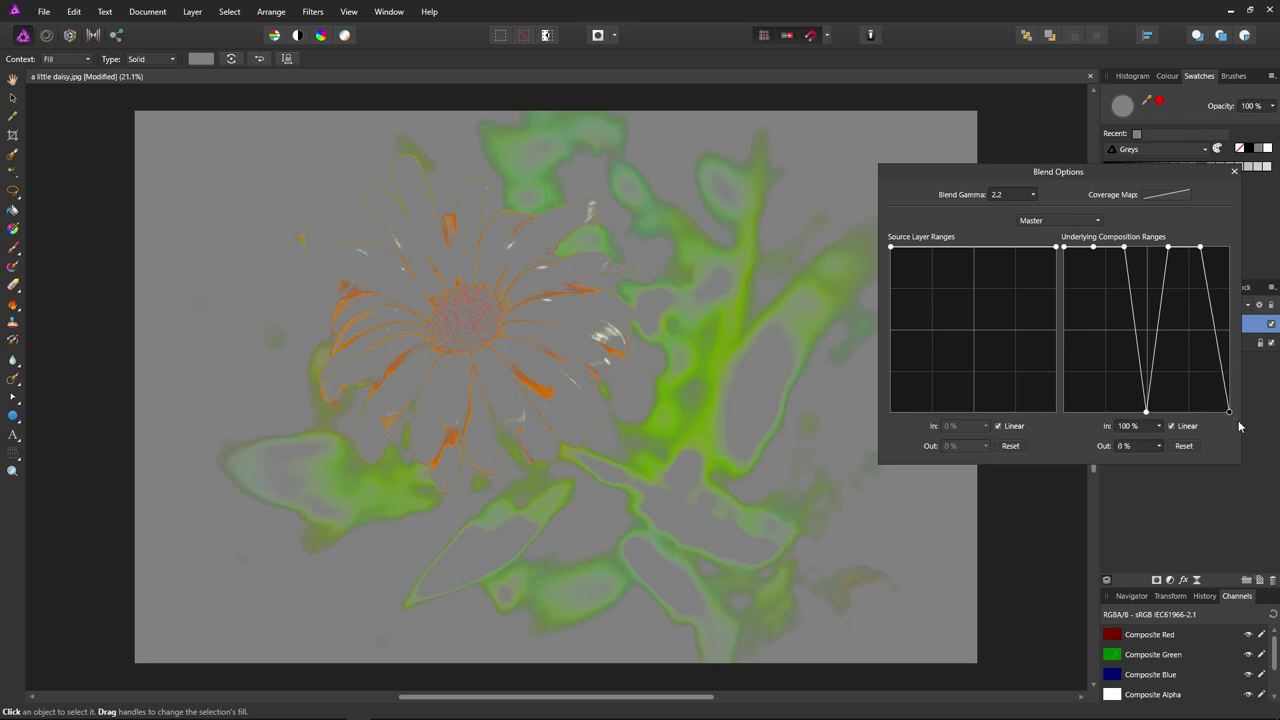
drag(1062, 248, 1054, 425)
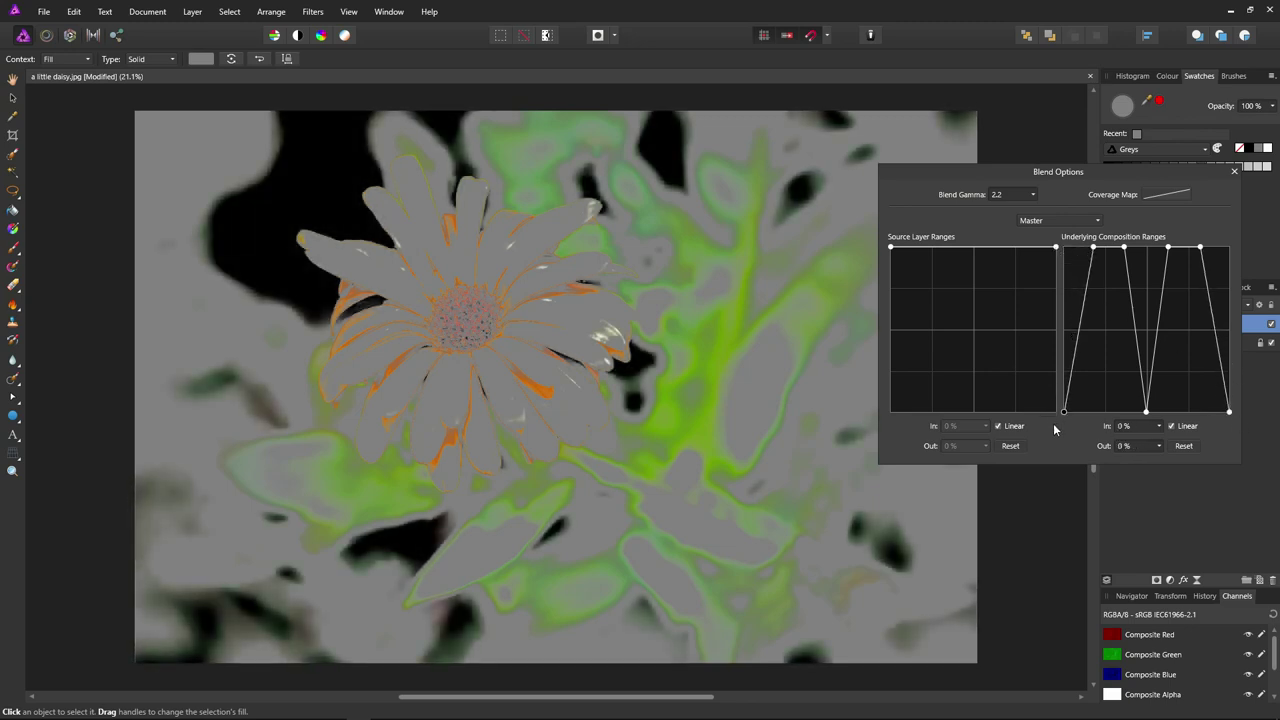